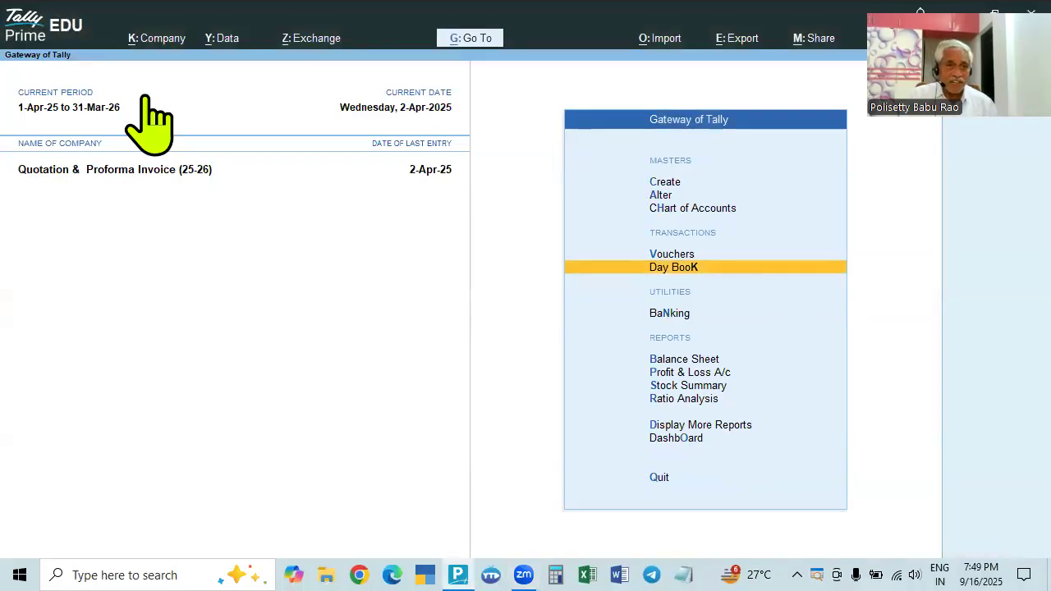
# - Review the company's alteration details and its enabled accounting, inventory and taxation features, accepting both without changes
pyautogui.click(152, 39)
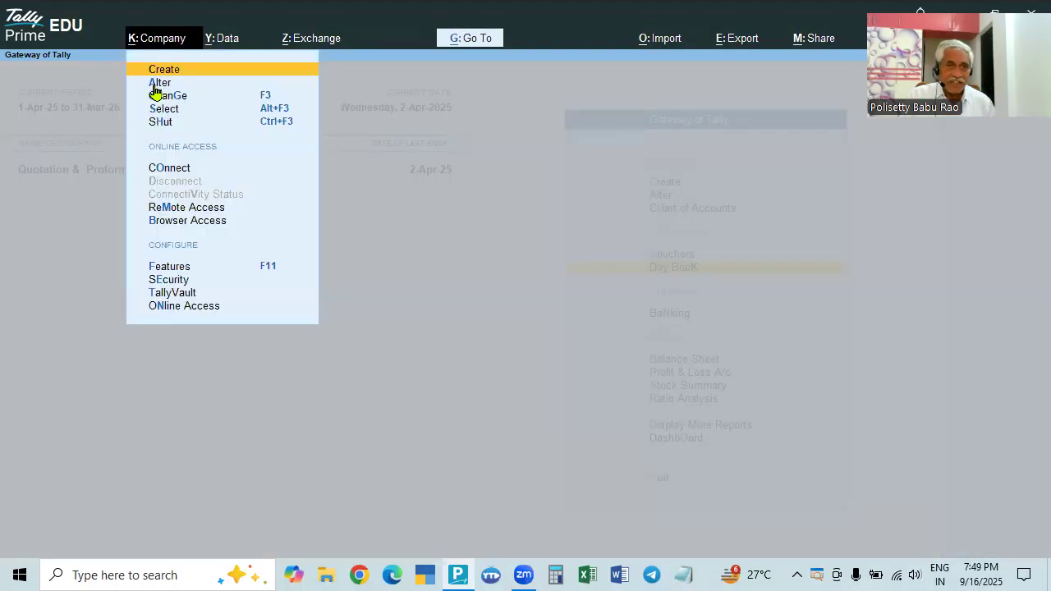
pyautogui.click(159, 91)
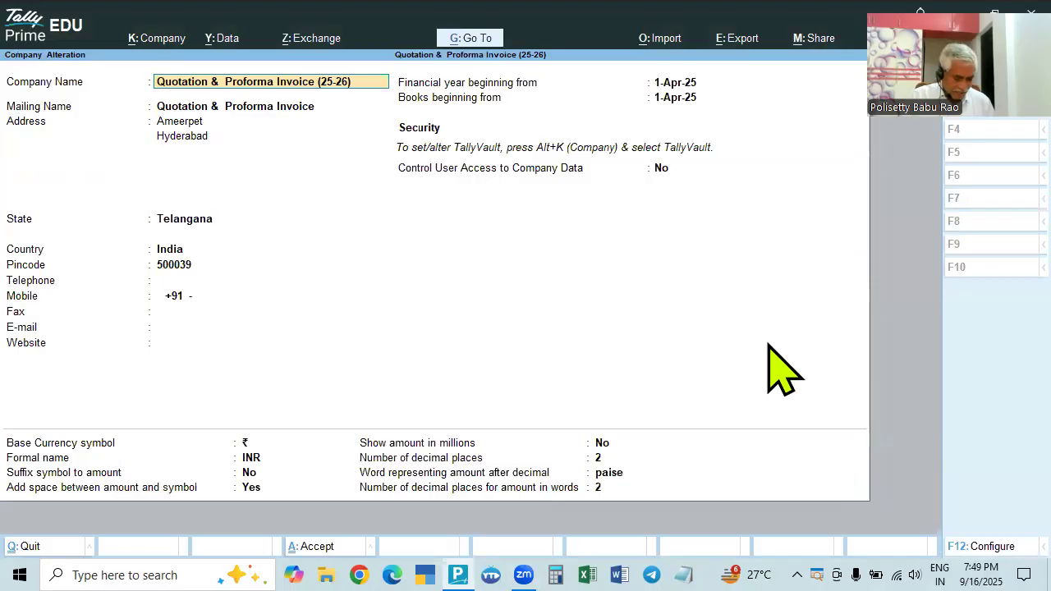
pyautogui.press('ctrl')
pyautogui.hotkey('ctrl', 'a')
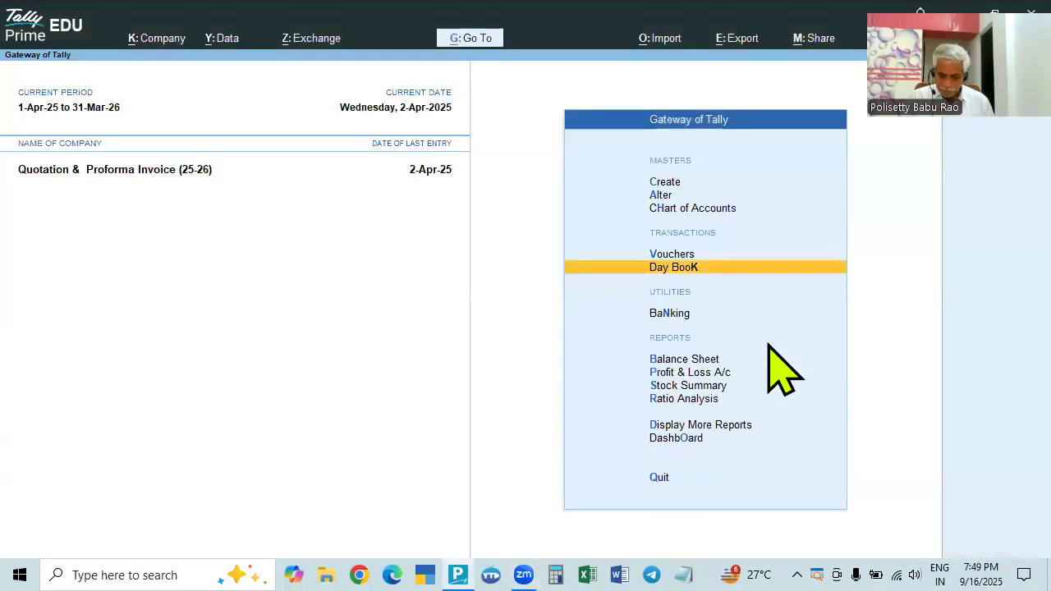
pyautogui.press('F11')
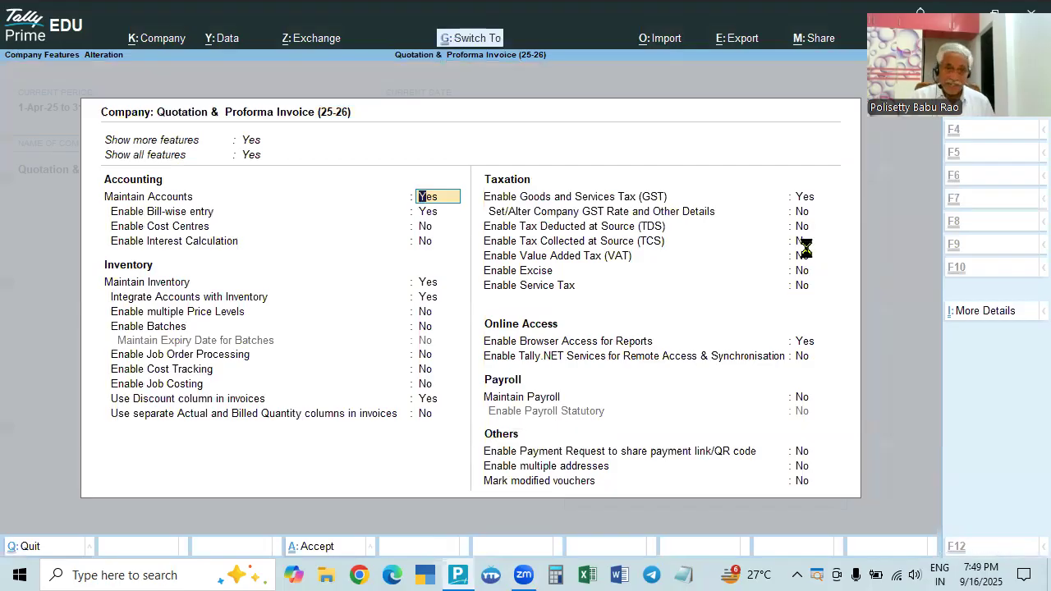
pyautogui.hotkey('ctrl', 'a')
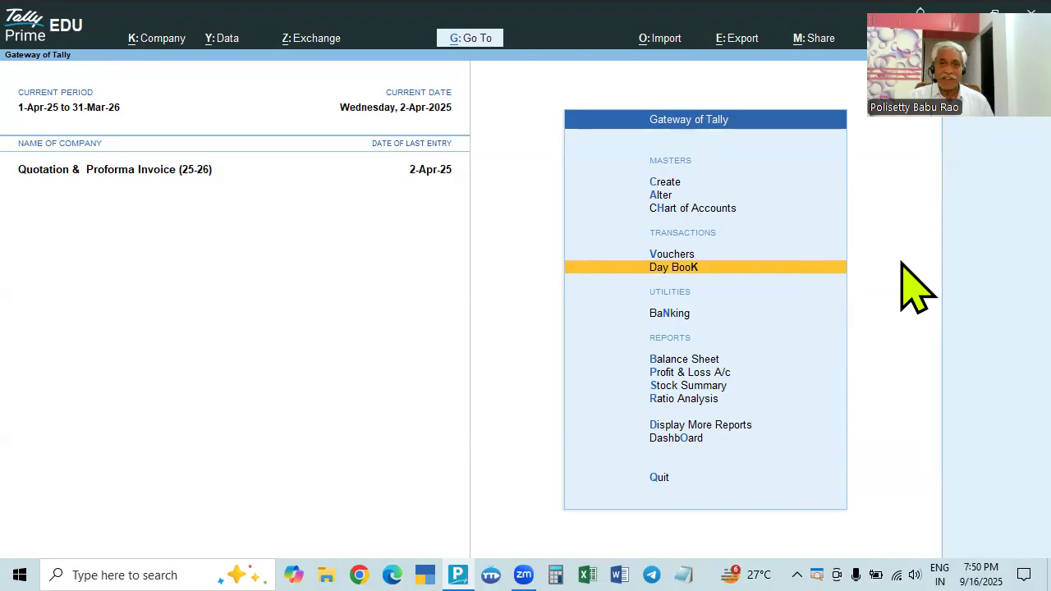
# - Start a new sales voucher and preview its blank invoice printout at a larger zoom
pyautogui.click(670, 256)
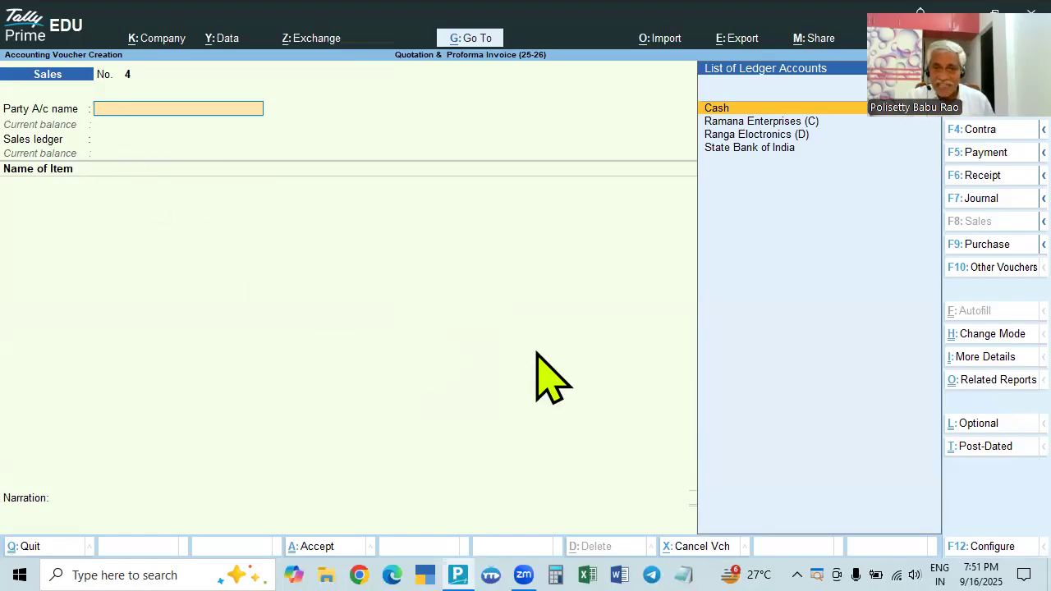
pyautogui.hotkey('ctrl', 'p')
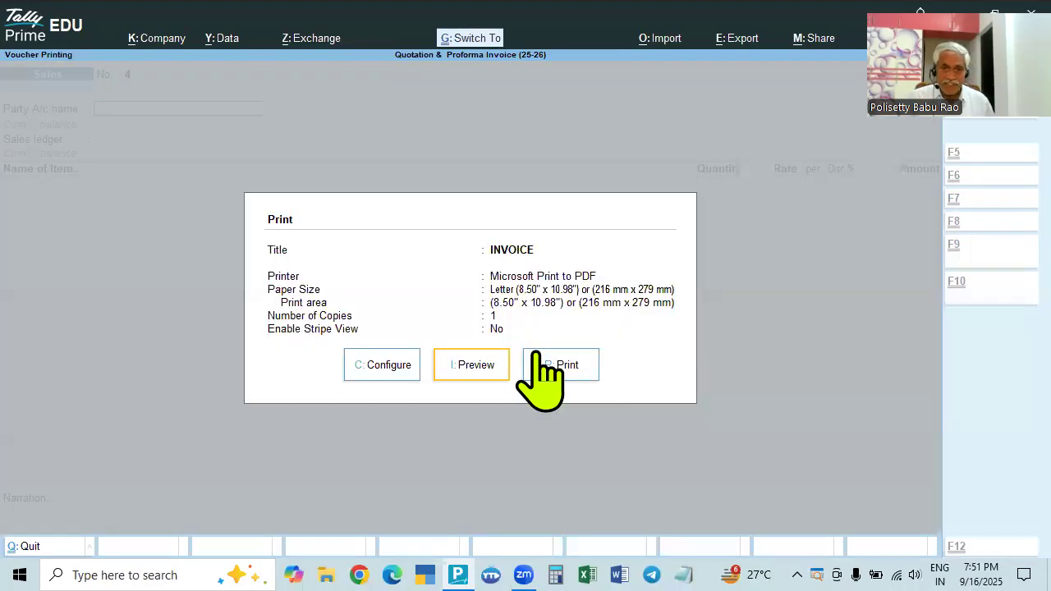
pyautogui.click(464, 363)
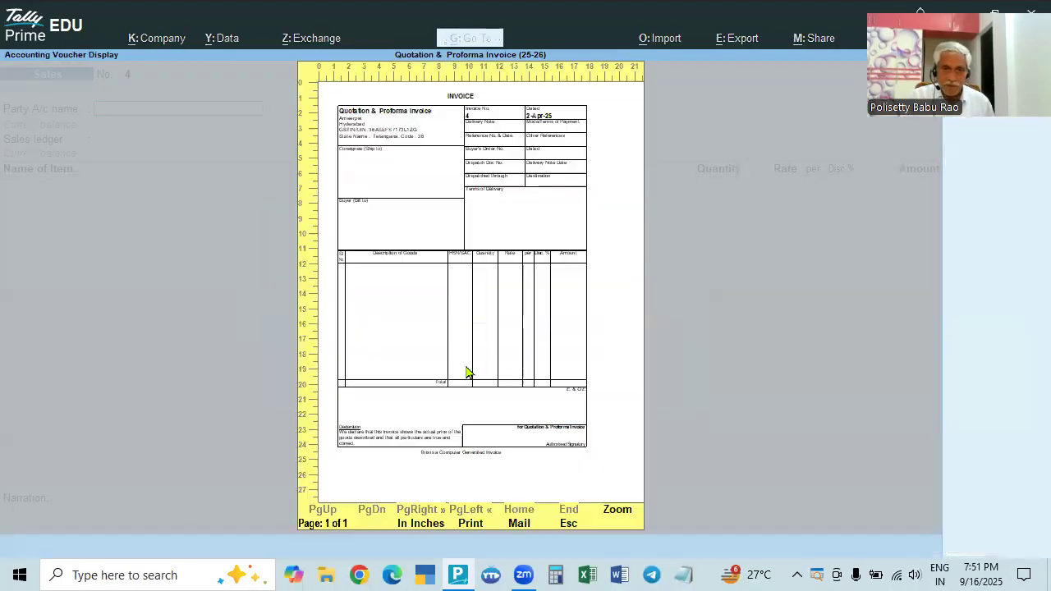
pyautogui.hotkey('alt', 'z')
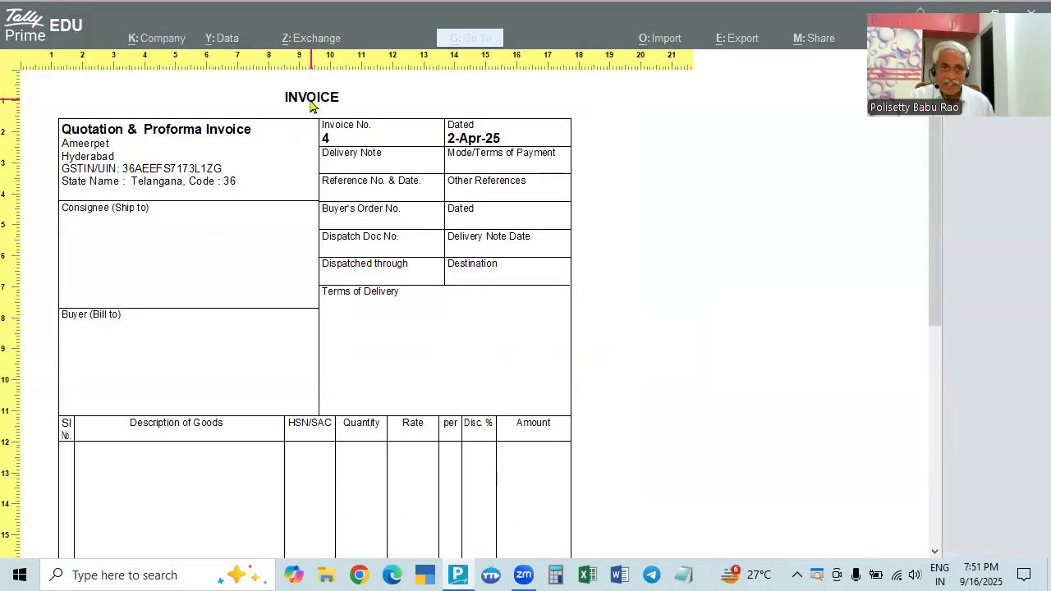
pyautogui.hotkey('alt', 'z')
pyautogui.press('Escape')
pyautogui.press('Escape')
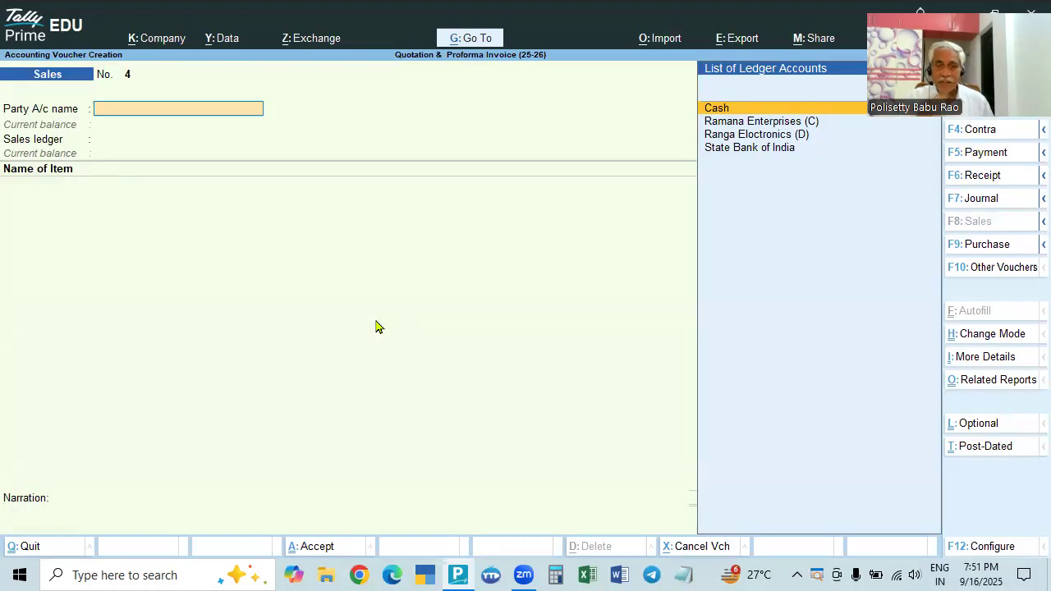
# - Preview the blank sales voucher's printout as an optional proforma invoice, and return the voucher to regular
pyautogui.click(989, 426)
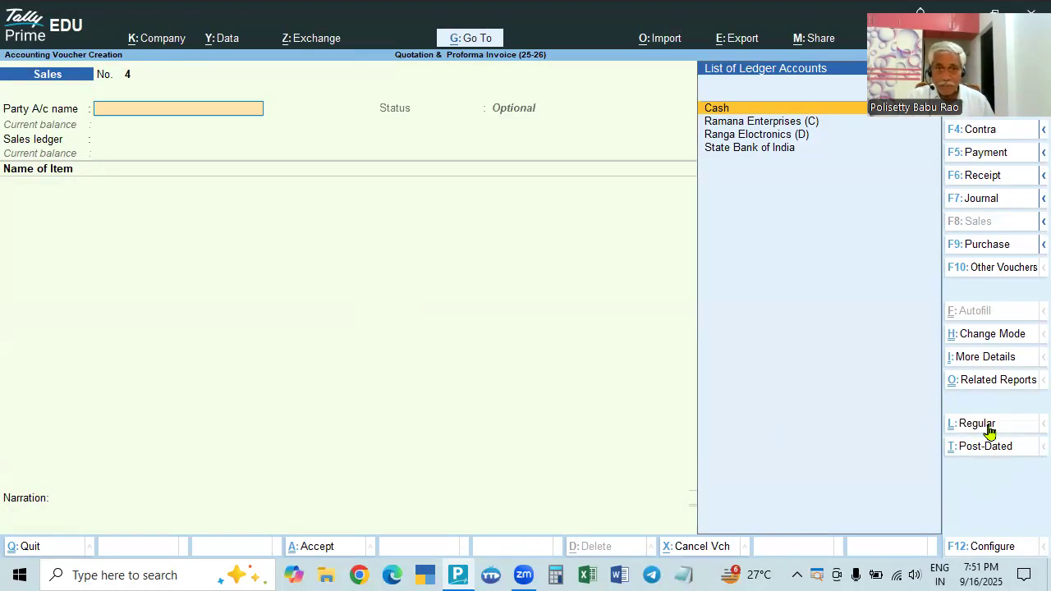
pyautogui.hotkey('ctrl', 'p')
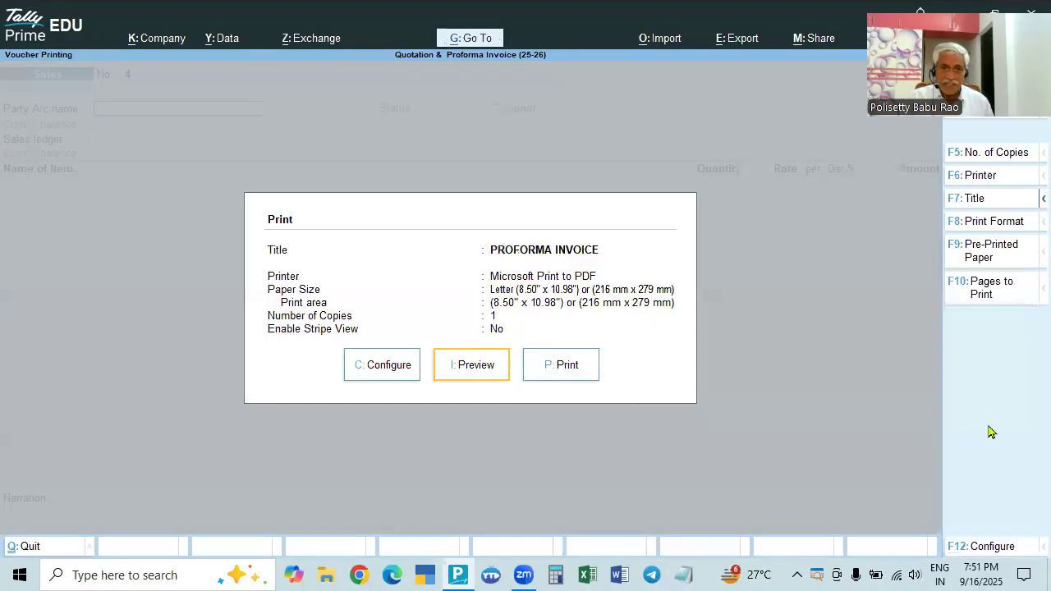
pyautogui.click(461, 370)
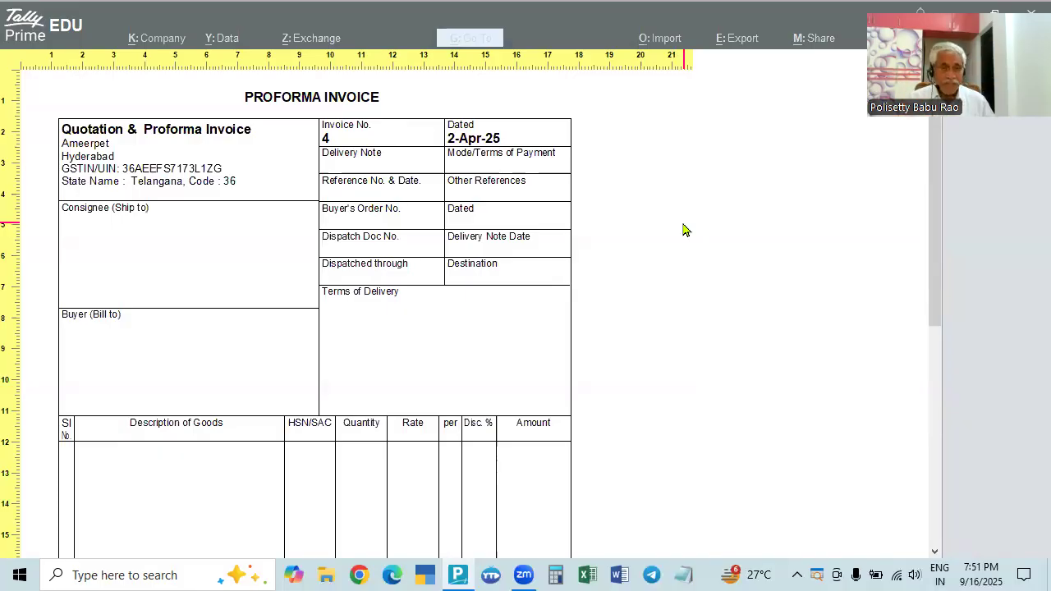
pyautogui.press('Escape')
pyautogui.press('Escape')
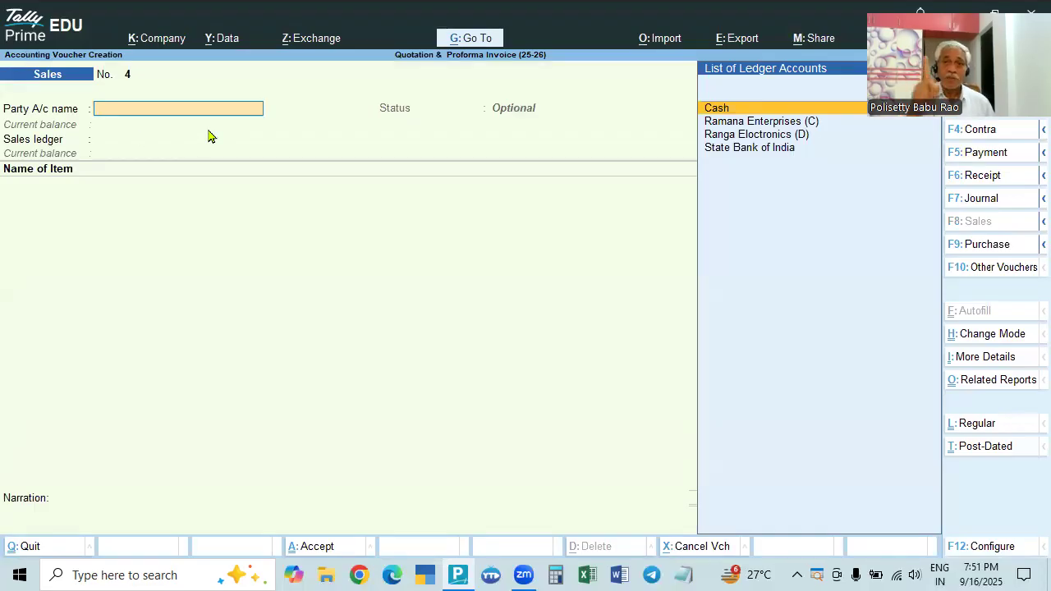
pyautogui.click(974, 423)
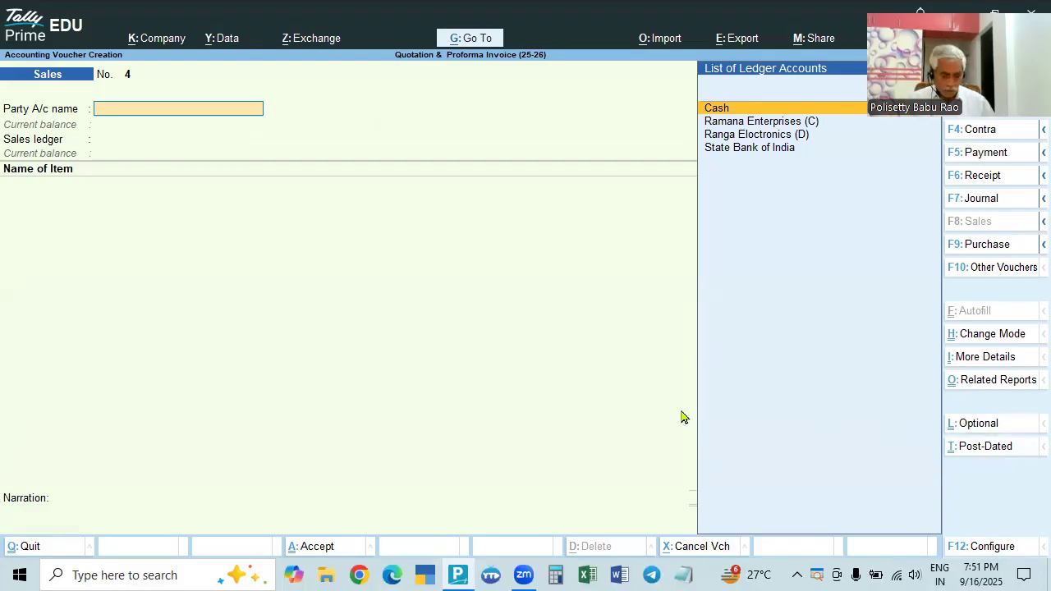
# - Set the voucher date and effective date to 1-4-2025, and toggle the voucher to optional and back to regular
pyautogui.press('F2')
pyautogui.write('1.4')
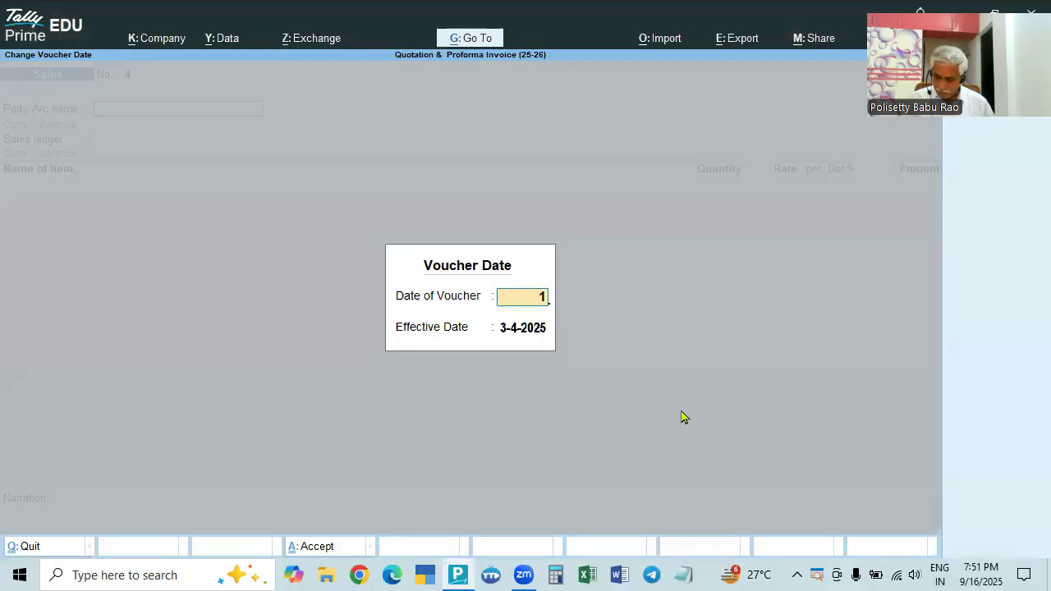
pyautogui.press('Return')
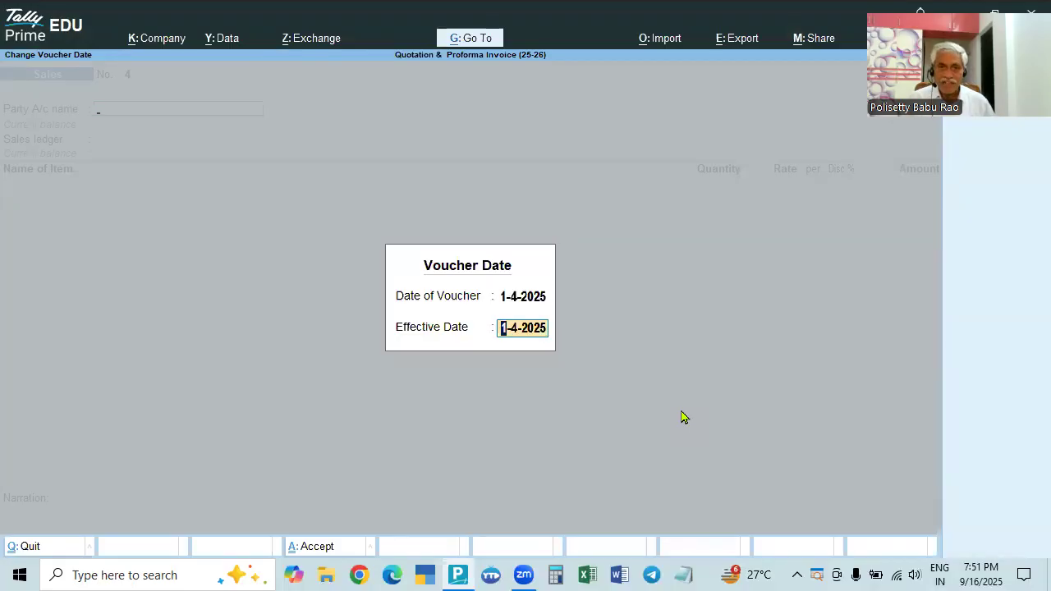
pyautogui.press('Return')
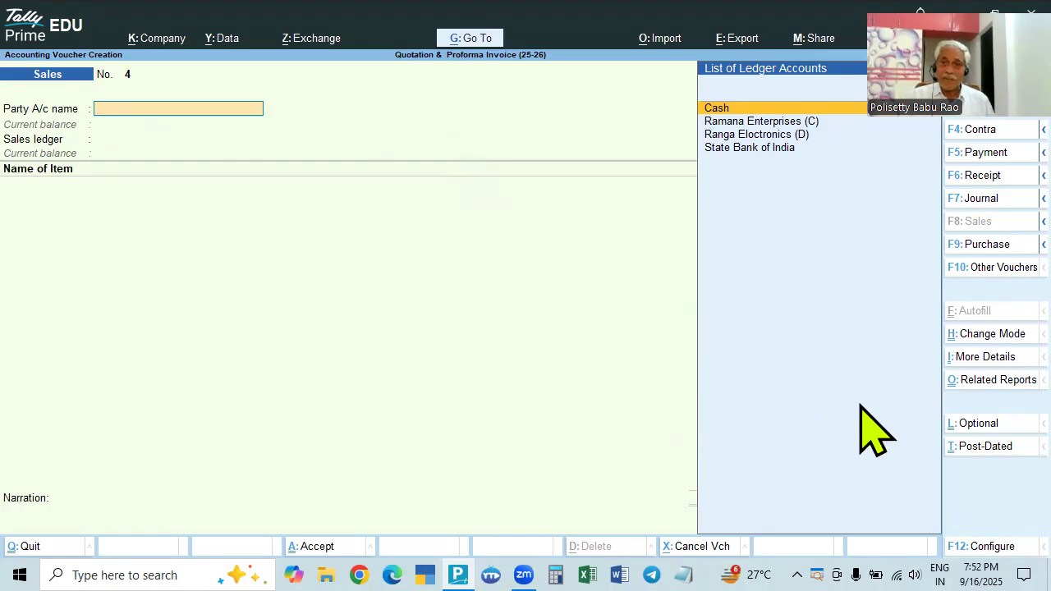
pyautogui.click(972, 426)
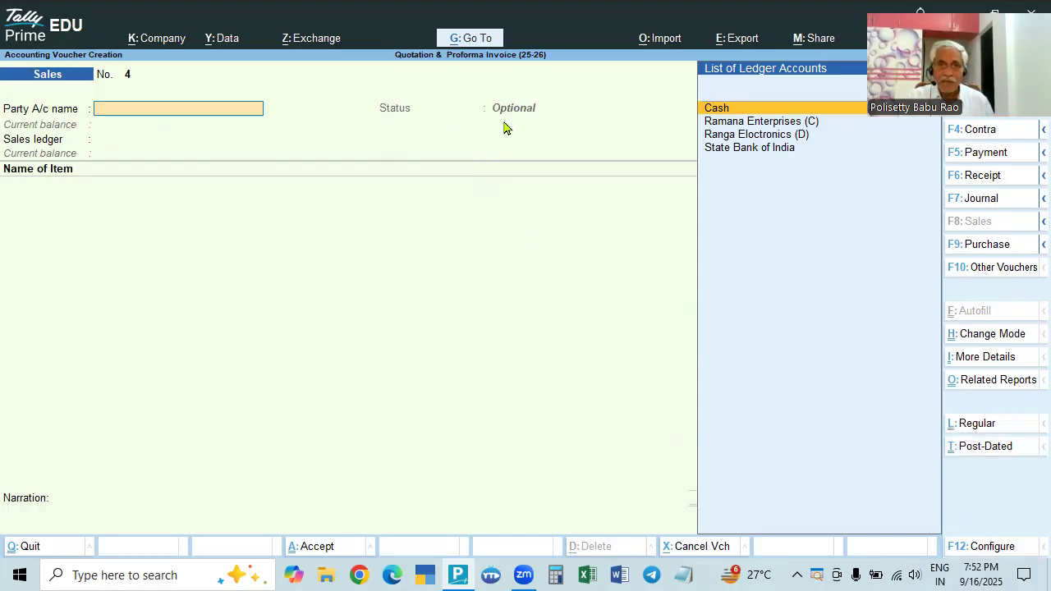
pyautogui.click(967, 425)
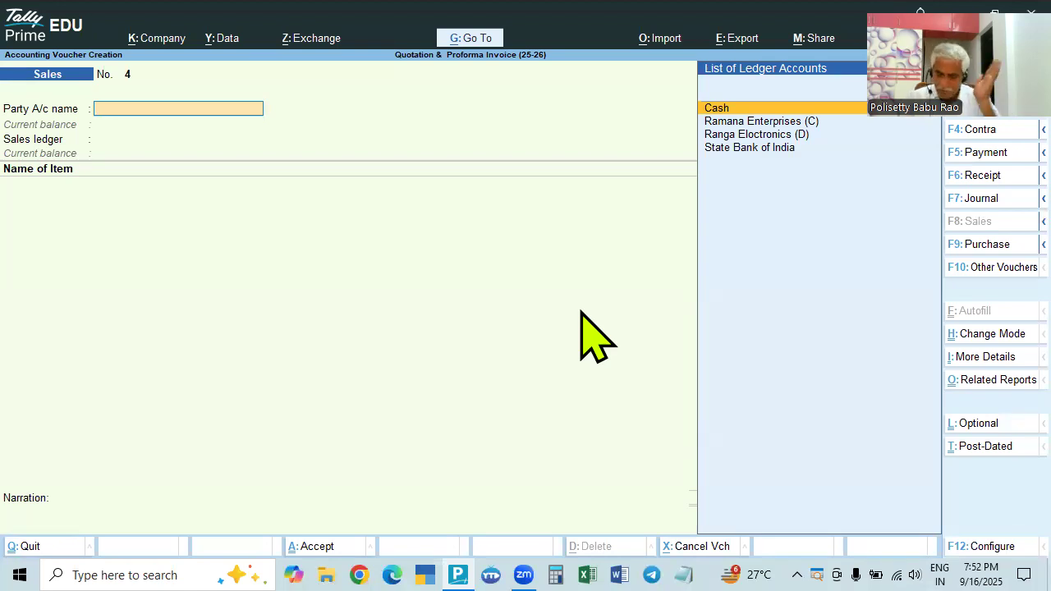
# - Select Ranga Eloctronics (D) as the party, accept its dispatch and party details as they are, and use the Sales ledger
pyautogui.press('Down')
pyautogui.press('Down')
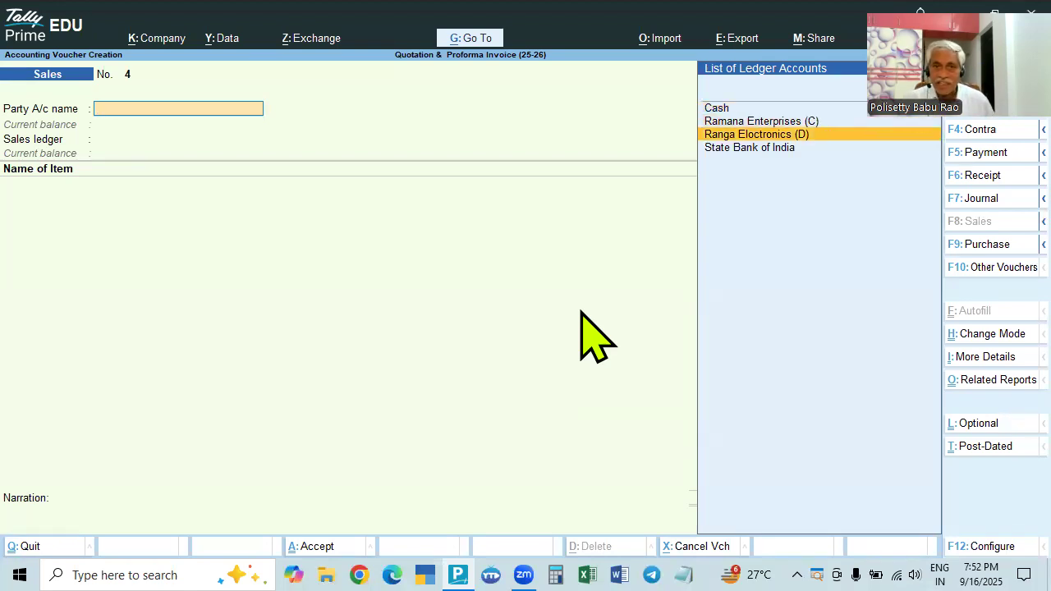
pyautogui.press('Return')
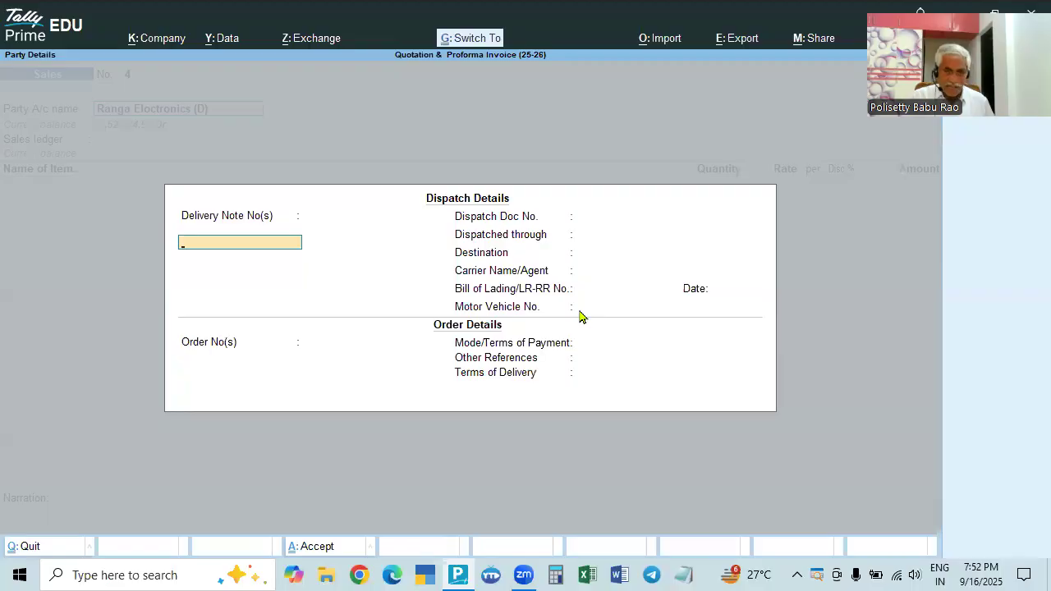
pyautogui.hotkey('ctrl', 'a')
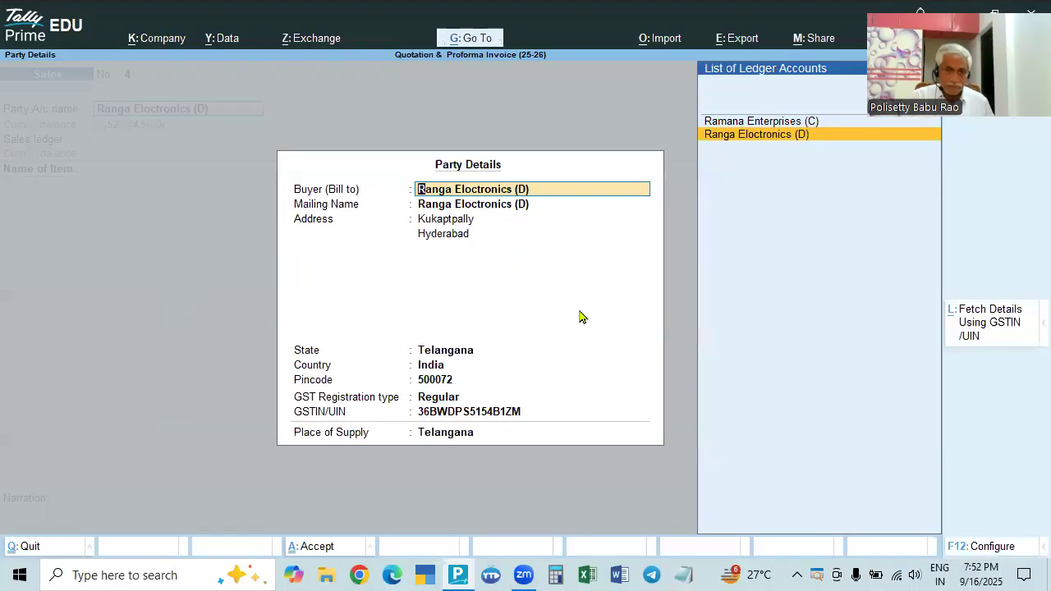
pyautogui.hotkey('ctrl', 'a')
pyautogui.press('Return')
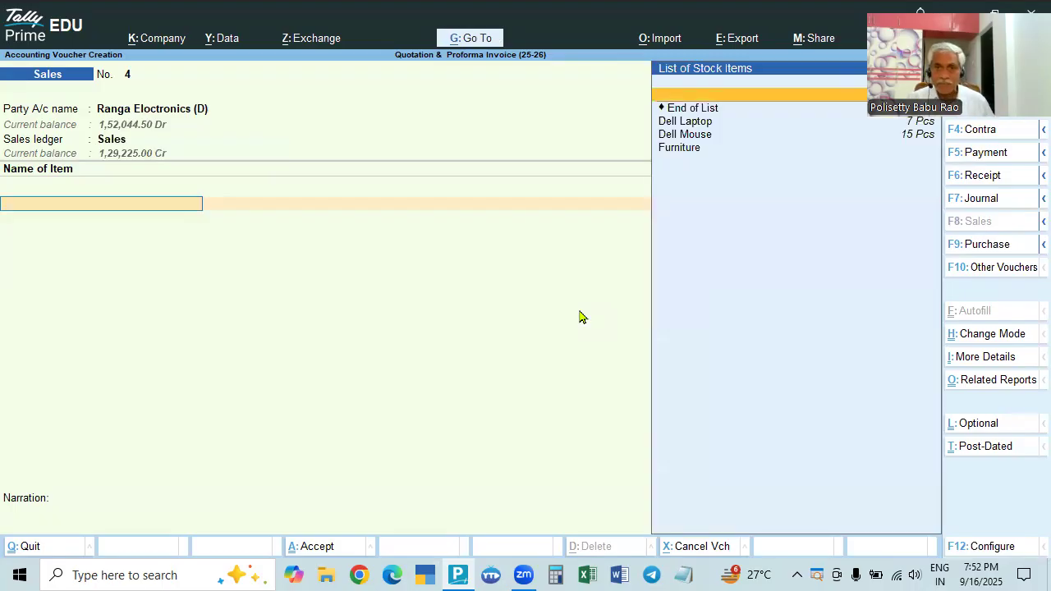
# - Add Dell Laptop to the voucher with the order number not applicable, a quantity of 2 Pcs and a rate of 25,000
pyautogui.press('Return')
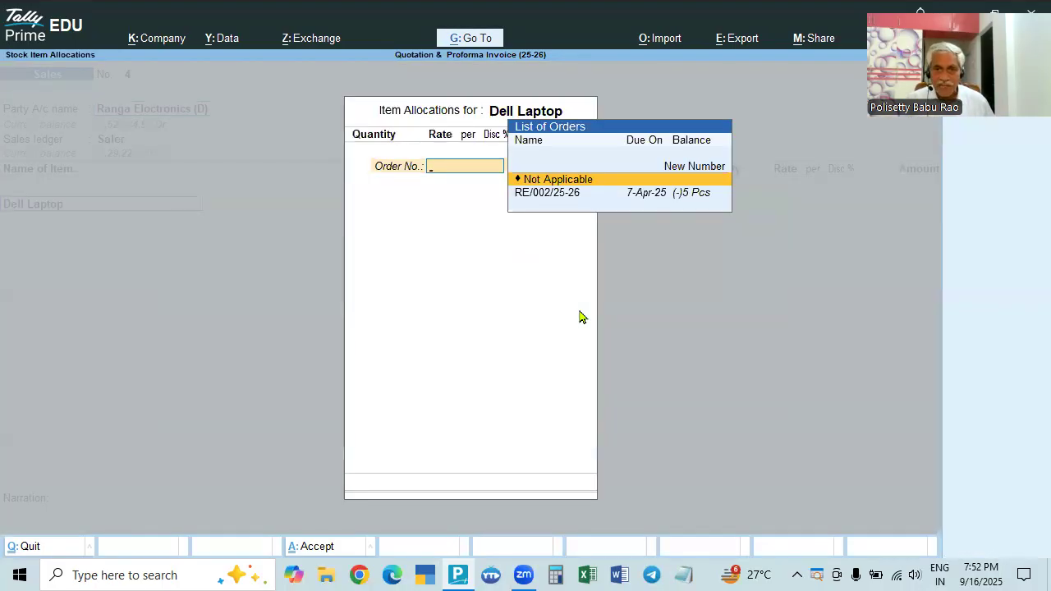
pyautogui.press('Return')
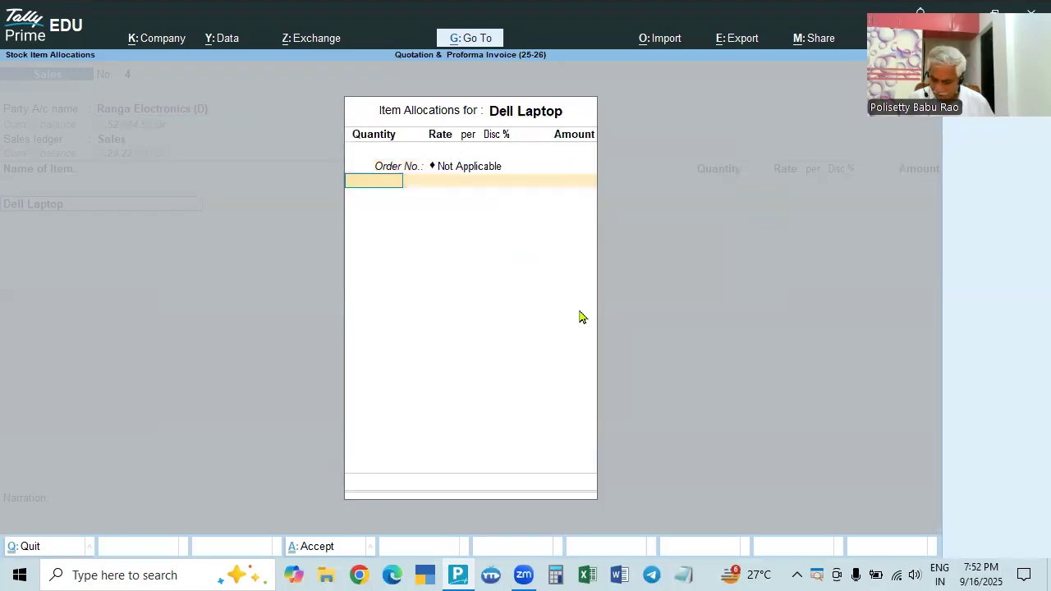
pyautogui.write('2')
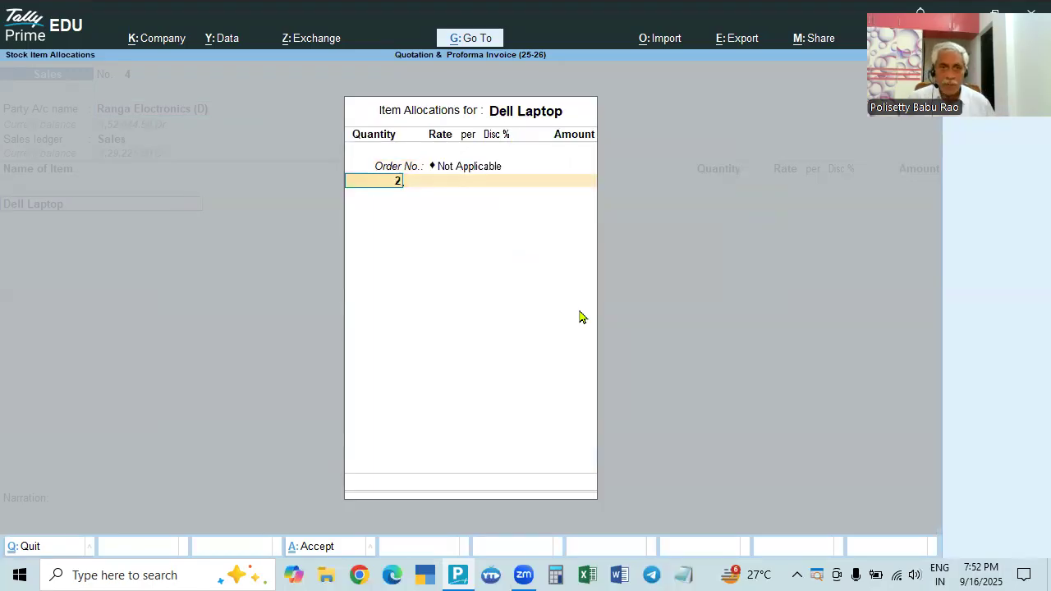
pyautogui.press('Return')
pyautogui.write('25000')
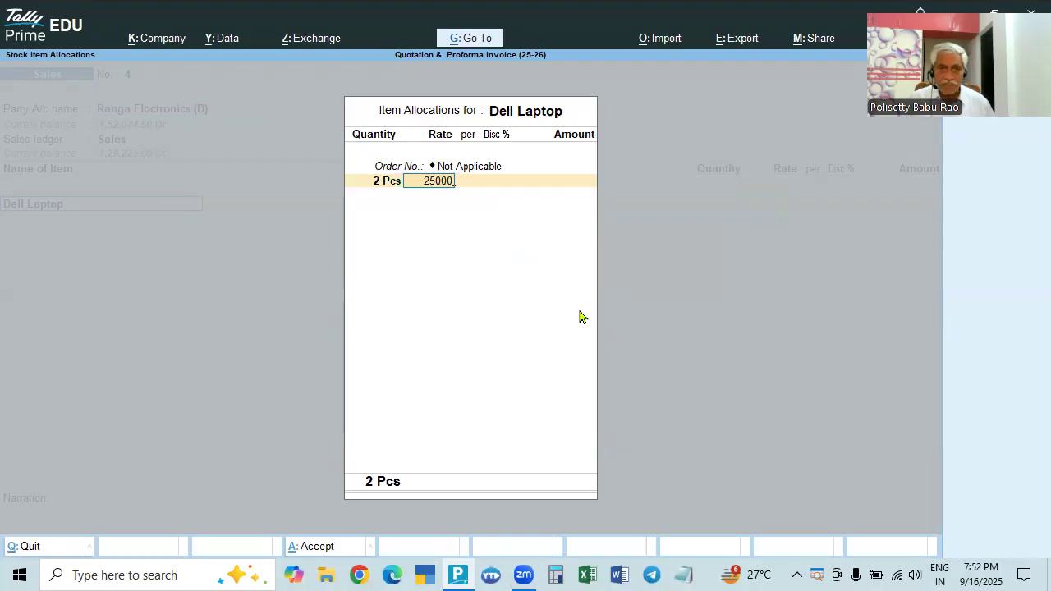
pyautogui.press('Return')
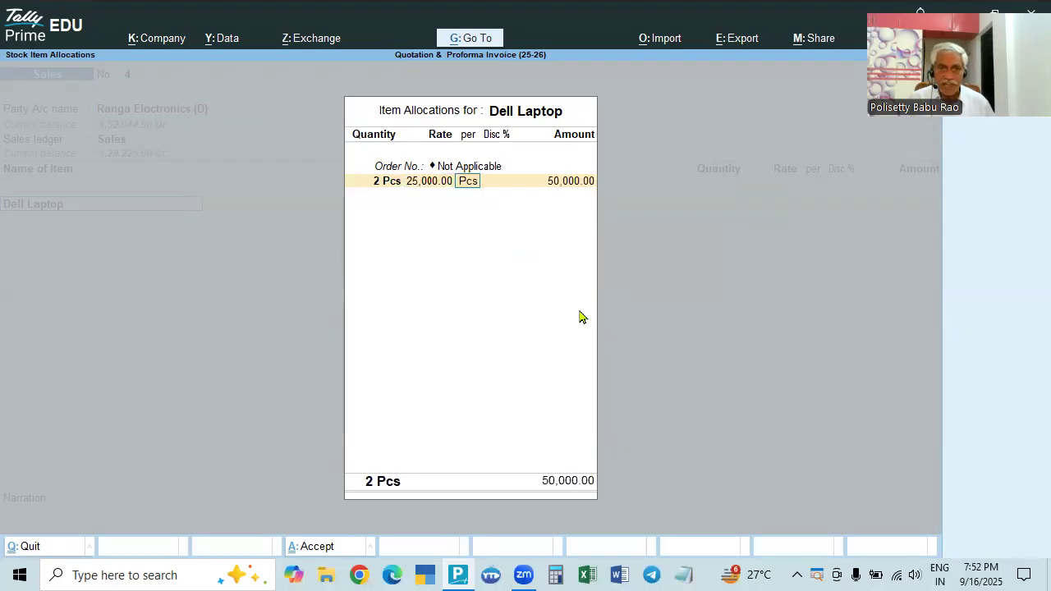
# - Set the Dell Laptop rate to 30,000 per piece and advance to the discount percentage
pyautogui.press('BackSpace')
pyautogui.press('BackSpace')
pyautogui.press('Return')
pyautogui.write('30,0')
pyautogui.write('000')
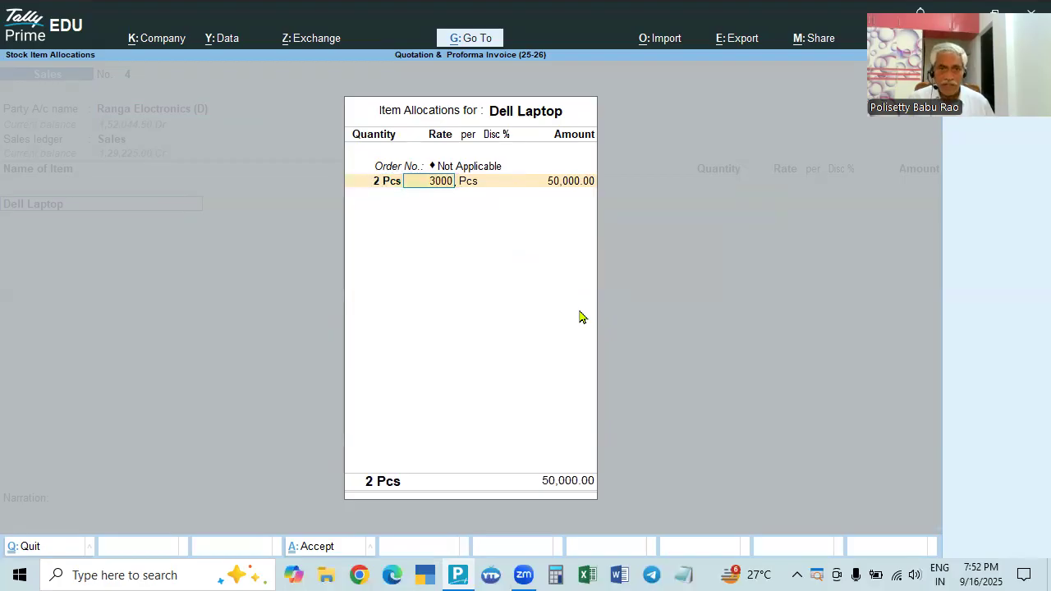
pyautogui.press('Return')
pyautogui.press('Return')
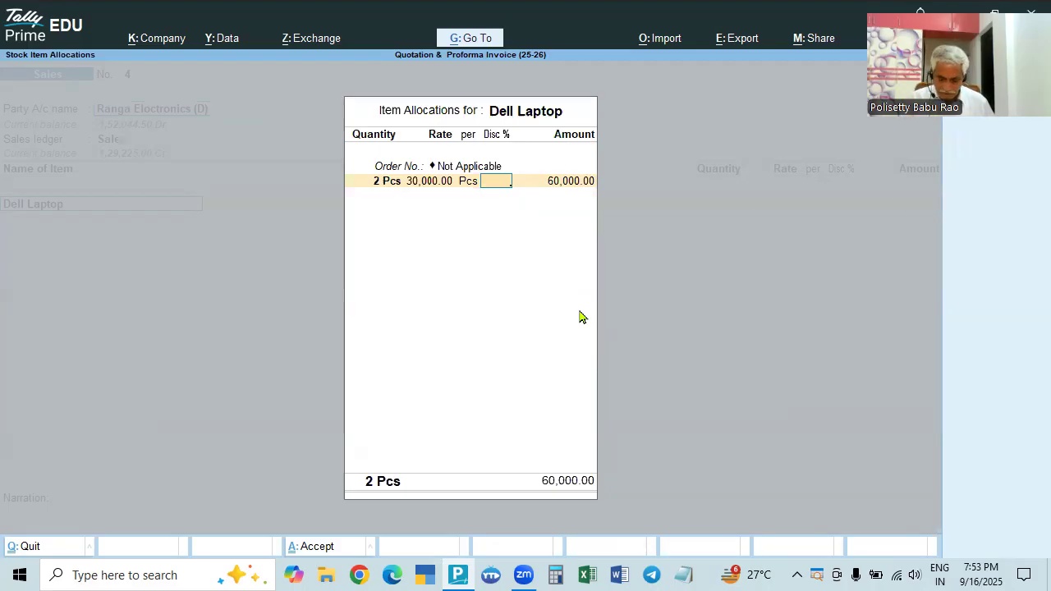
# - Check the voucher configuration and the company's inventory features for the discount column option
pyautogui.press('Escape')
pyautogui.press('F12')
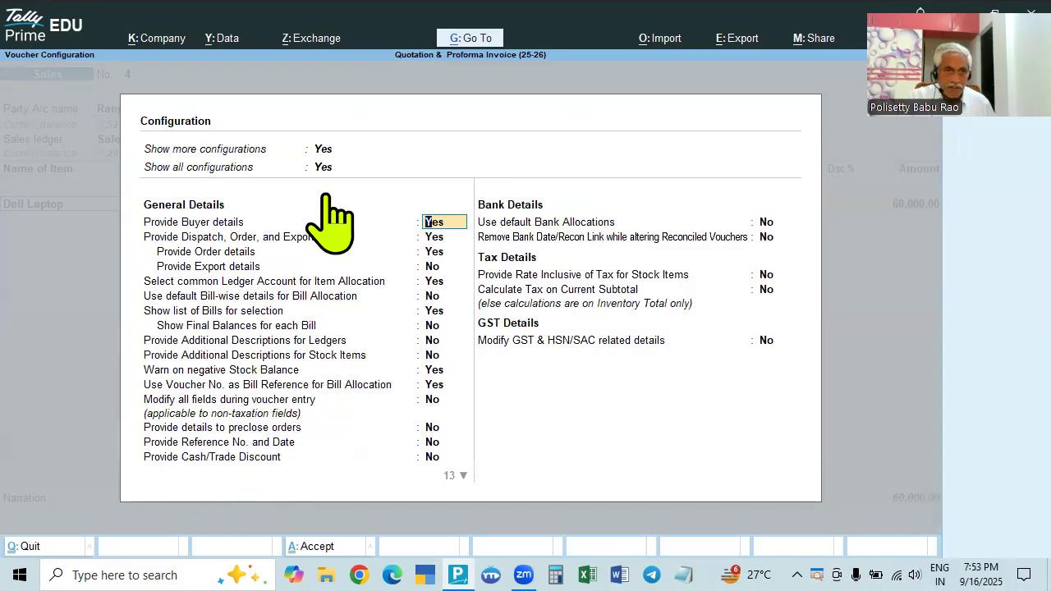
pyautogui.hotkey('ctrl', 'a')
pyautogui.press('F11')
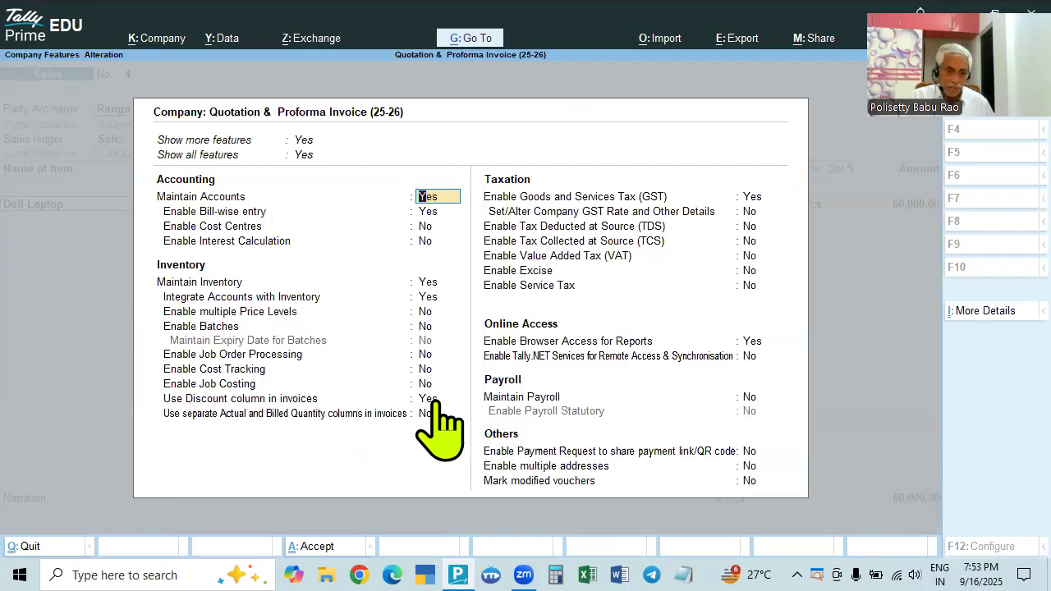
pyautogui.hotkey('ctrl', 'a')
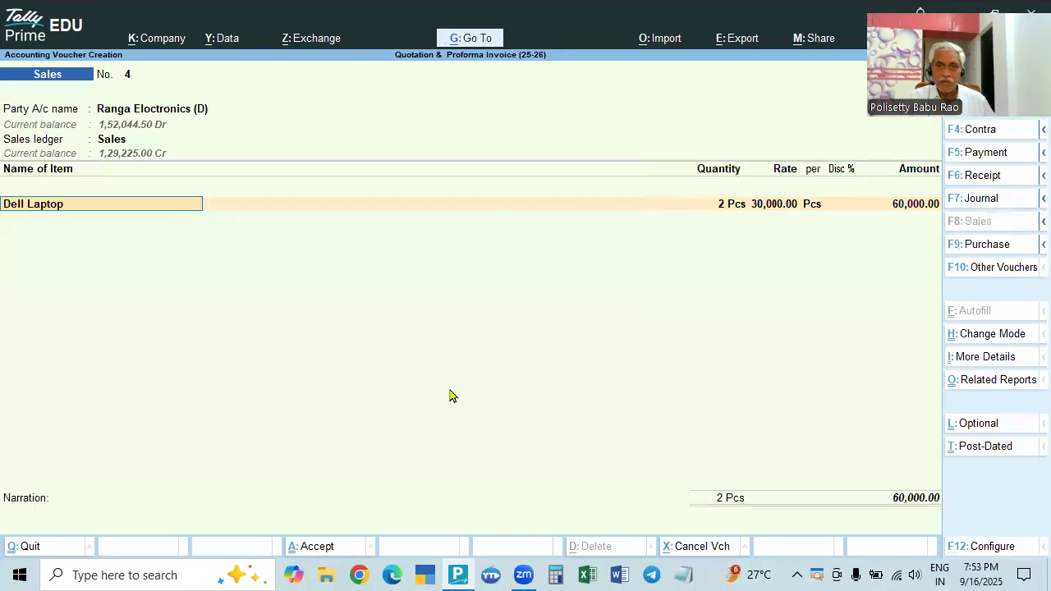
# - Set a discount of 2.5% on the Dell Laptop allocation and finish that item line
pyautogui.press('Return')
pyautogui.press('Return')
pyautogui.press('Return')
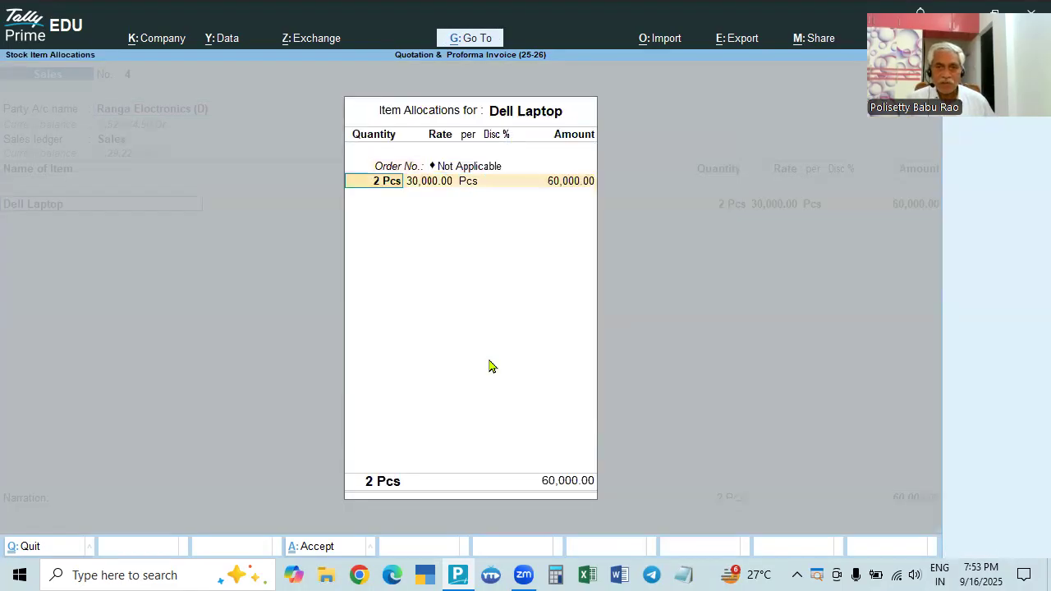
pyautogui.press('Return')
pyautogui.press('Return')
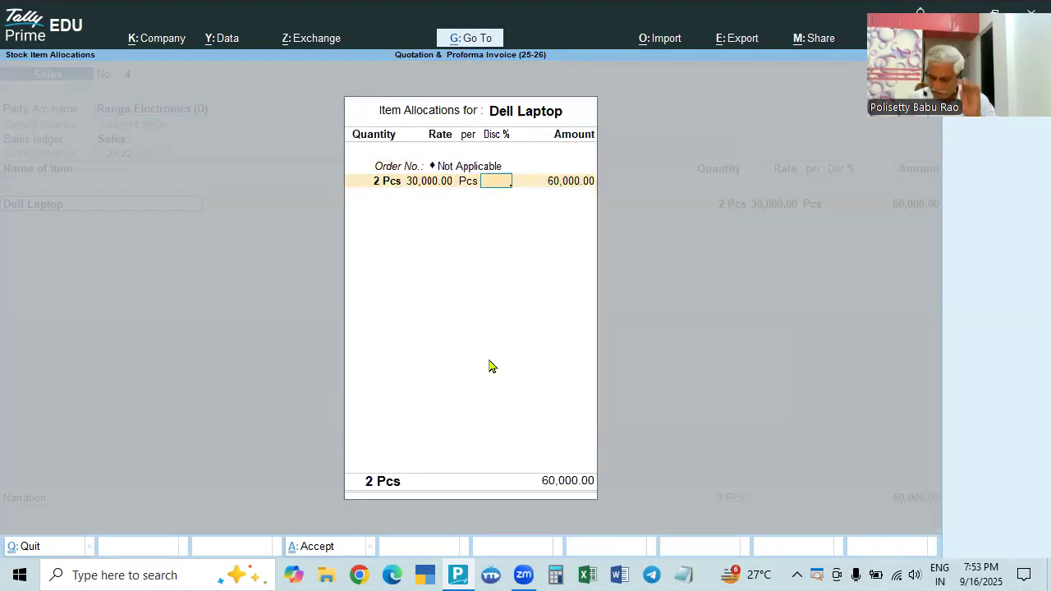
pyautogui.write('2.5')
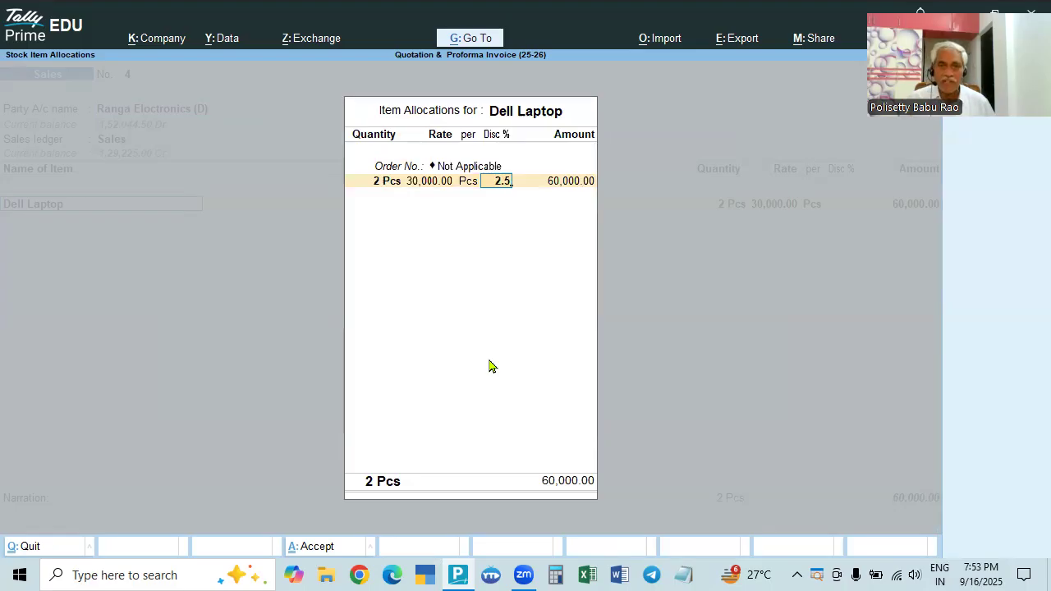
pyautogui.press('Return')
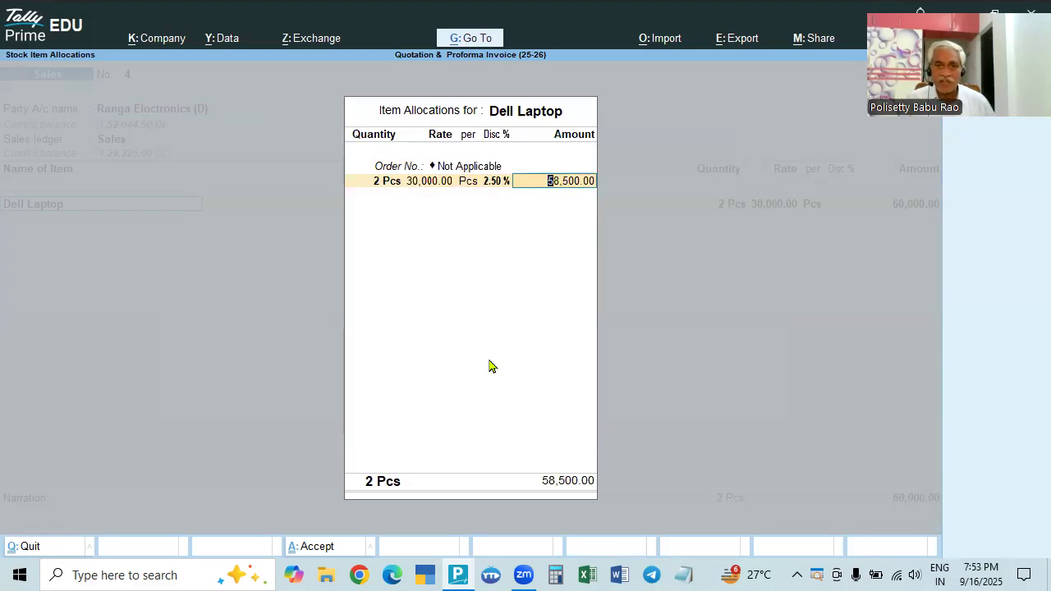
pyautogui.press('Return')
pyautogui.press('Return')
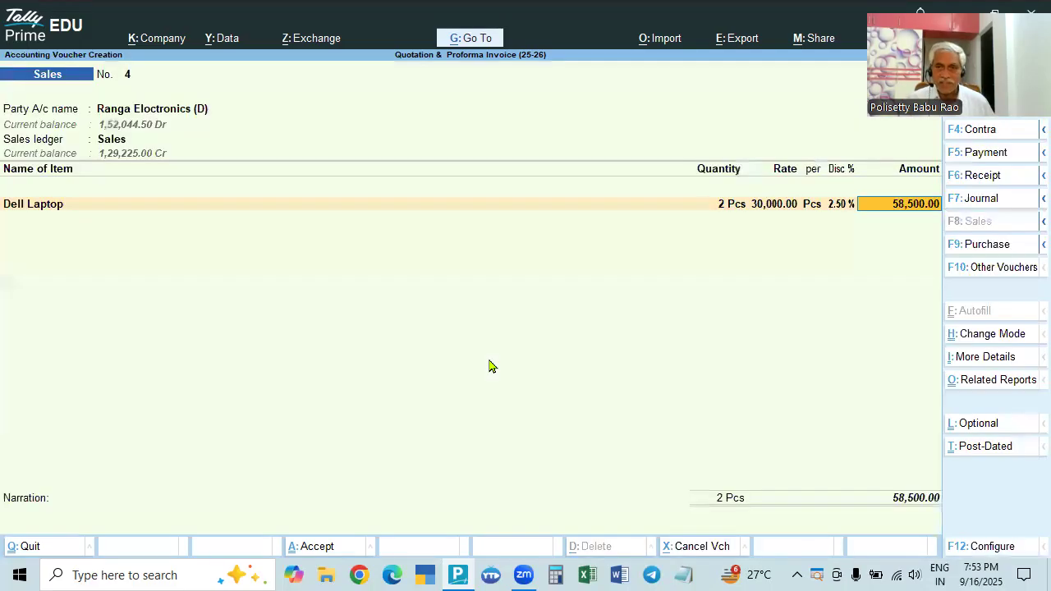
# - Add Dell Mouse with the order number not applicable, a quantity of 5 Pcs, a rate of 950 and a 1% discount
pyautogui.press('Return')
pyautogui.press('Down')
pyautogui.press('Down')
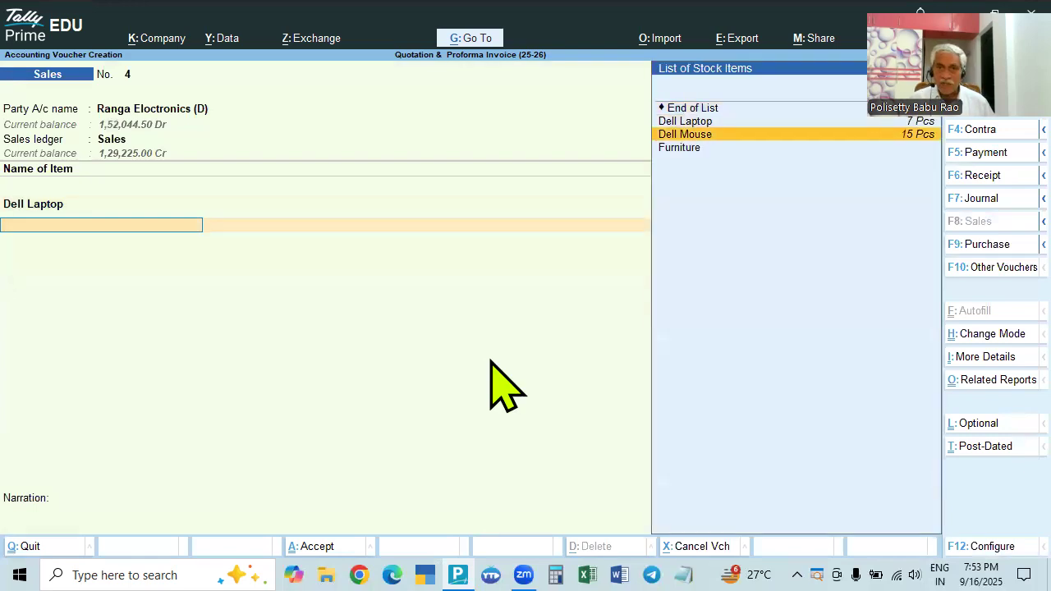
pyautogui.press('Return')
pyautogui.press('Return')
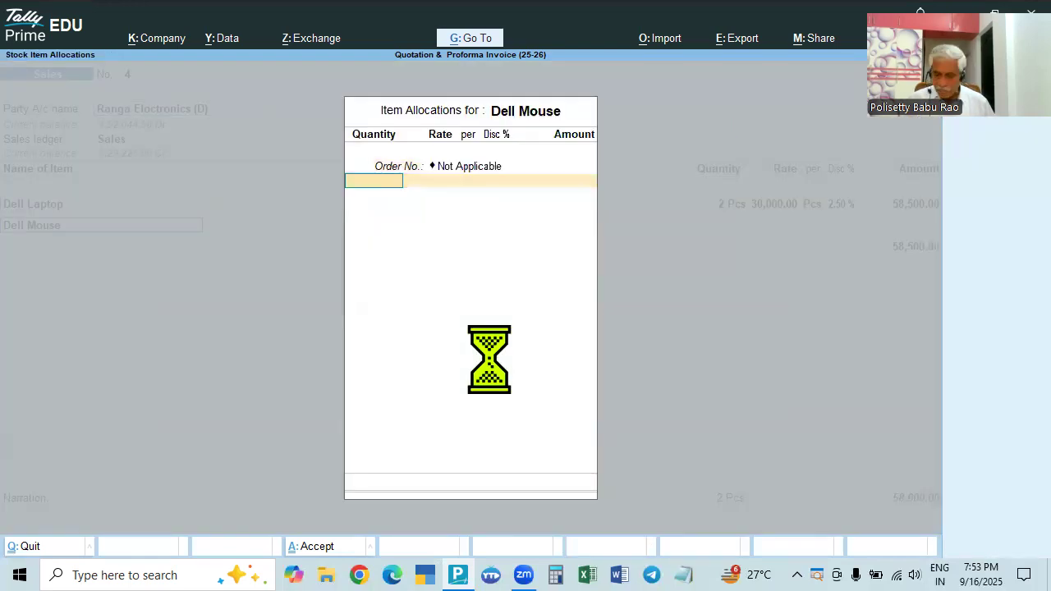
pyautogui.write('5')
pyautogui.press('Return')
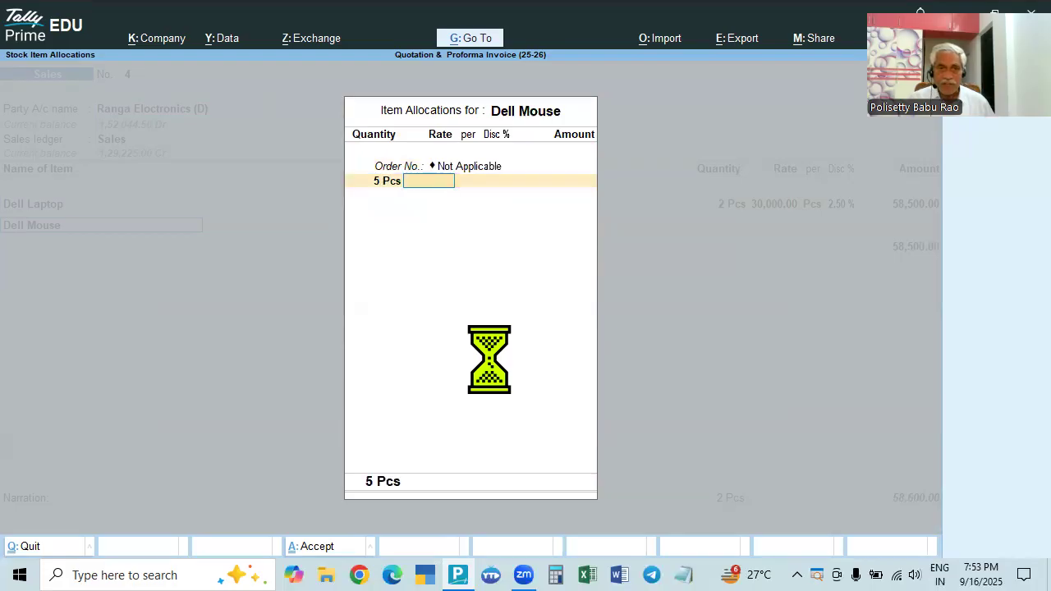
pyautogui.write('950')
pyautogui.press('Return')
pyautogui.press('Return')
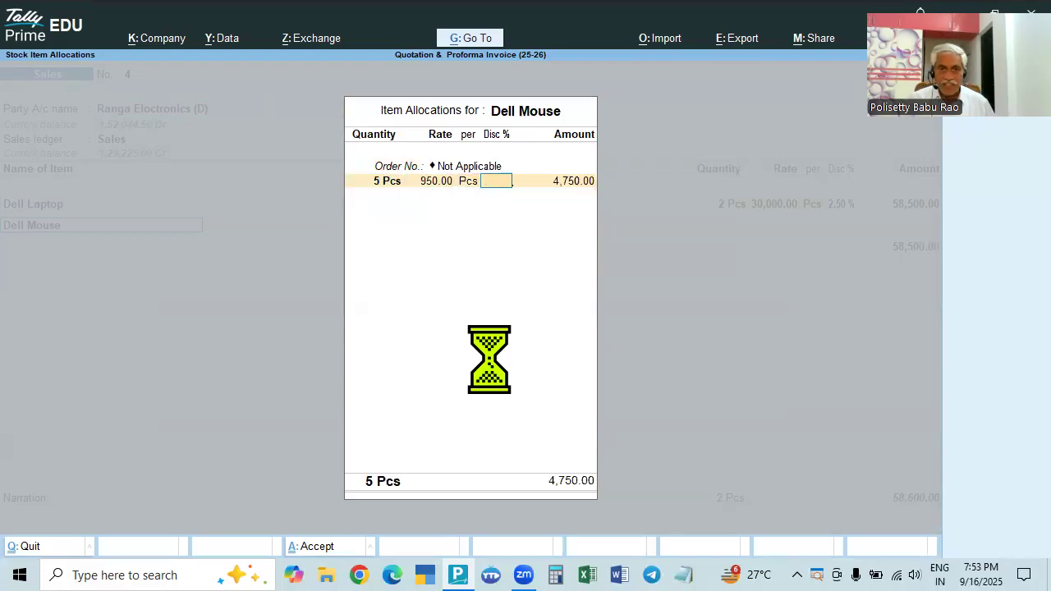
pyautogui.write('1')
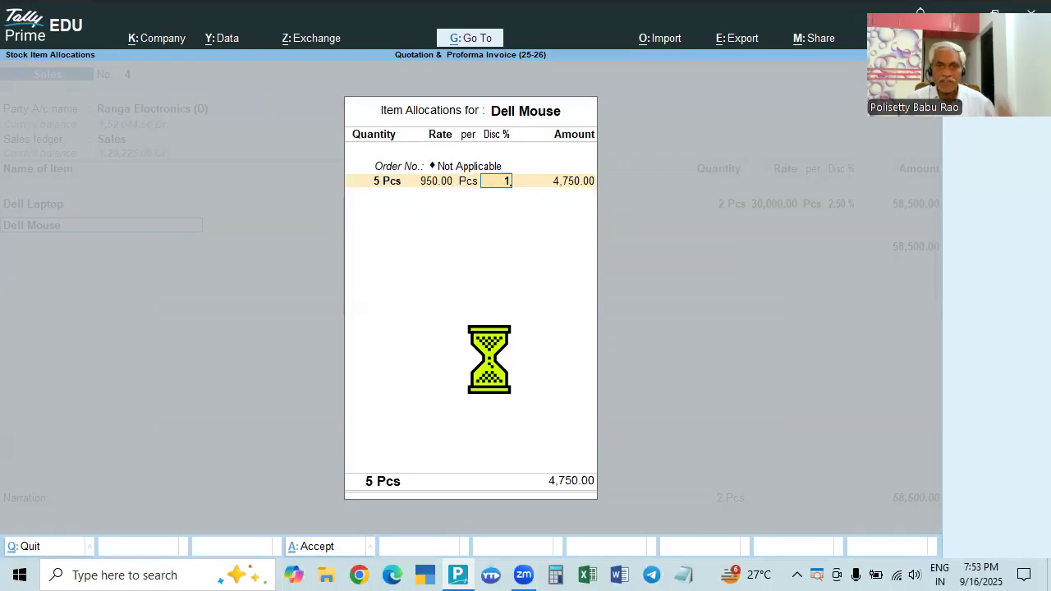
pyautogui.press('Return')
pyautogui.press('Return')
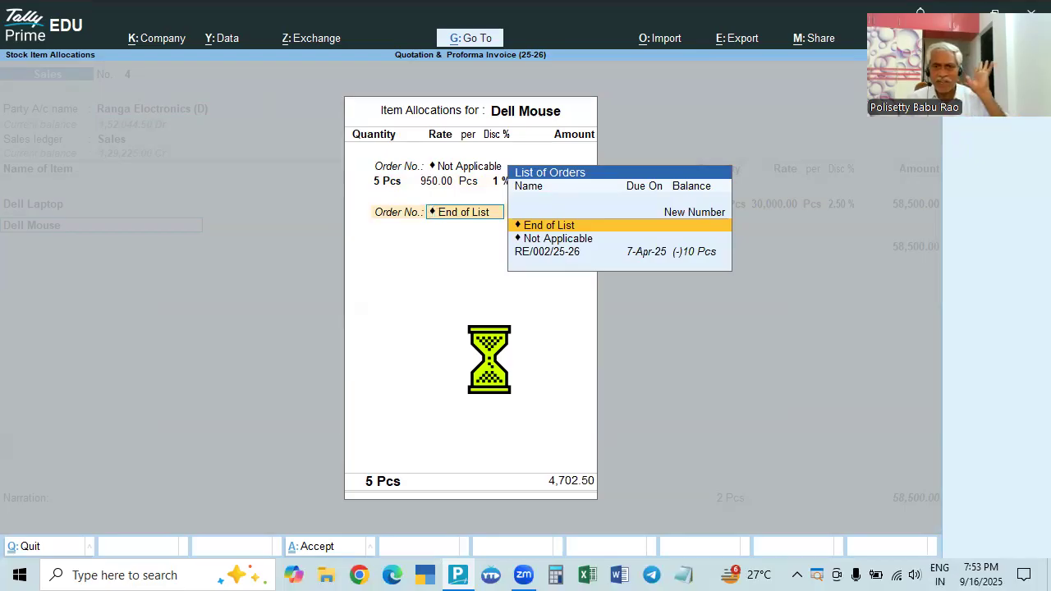
pyautogui.press('Return')
pyautogui.press('BackSpace')
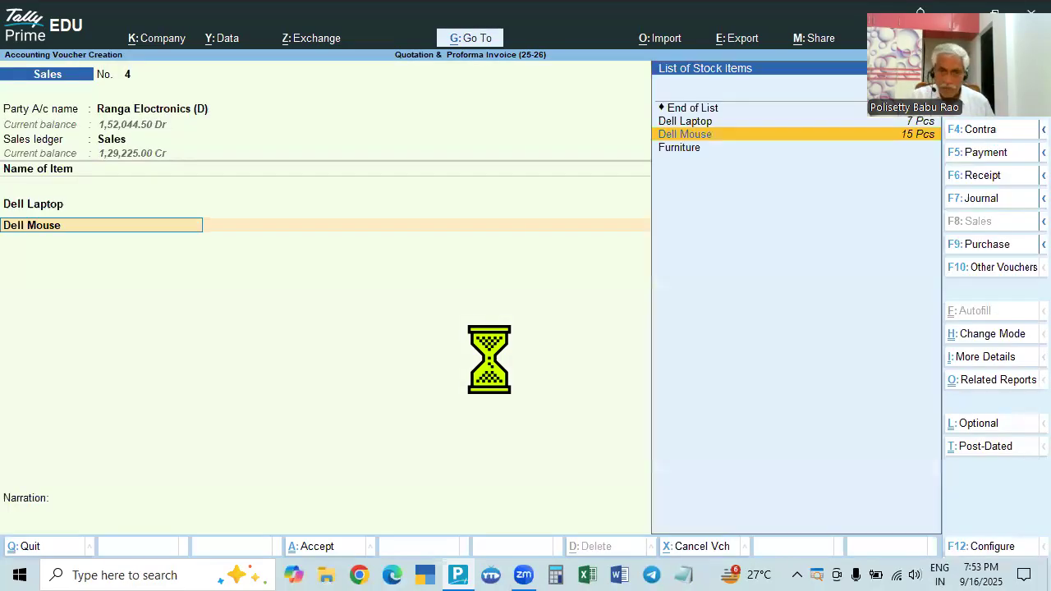
pyautogui.click(46, 205)
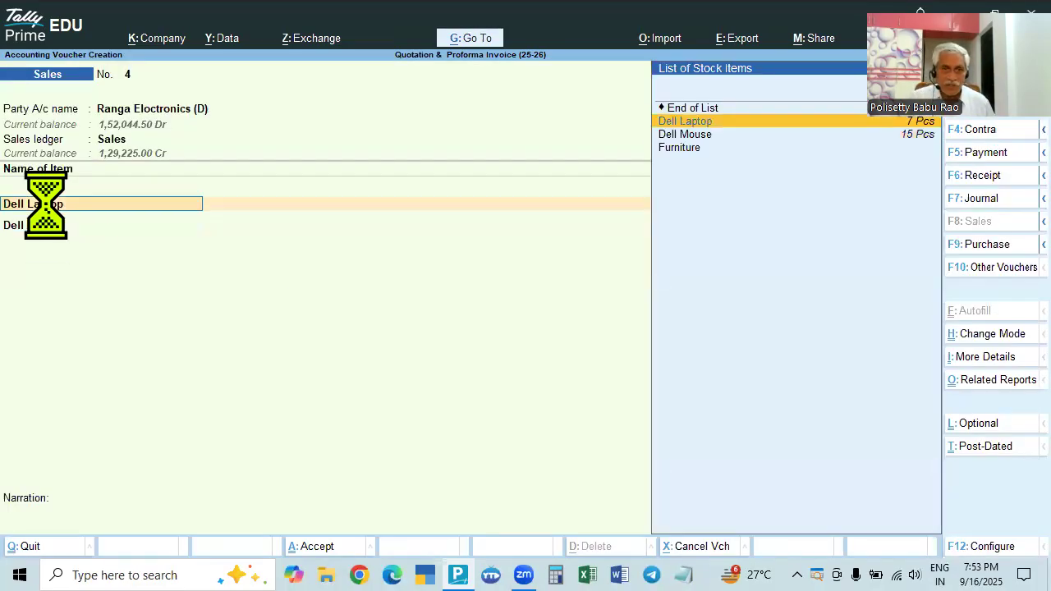
pyautogui.press('Return')
pyautogui.press('Return')
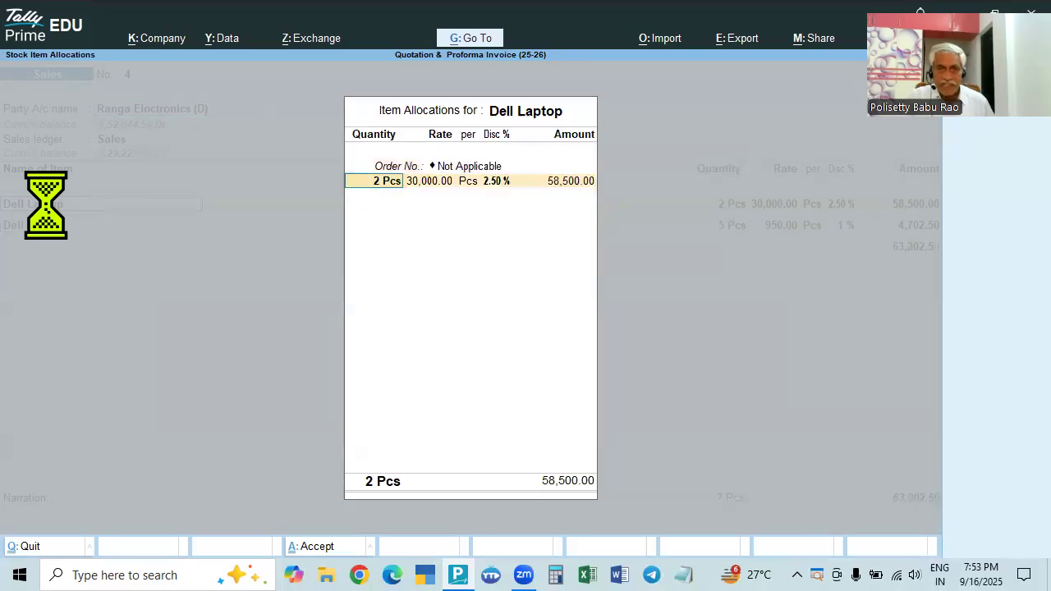
pyautogui.press('Return')
pyautogui.press('Return')
pyautogui.press('Return')
pyautogui.press('Return')
pyautogui.press('Return')
pyautogui.press('Return')
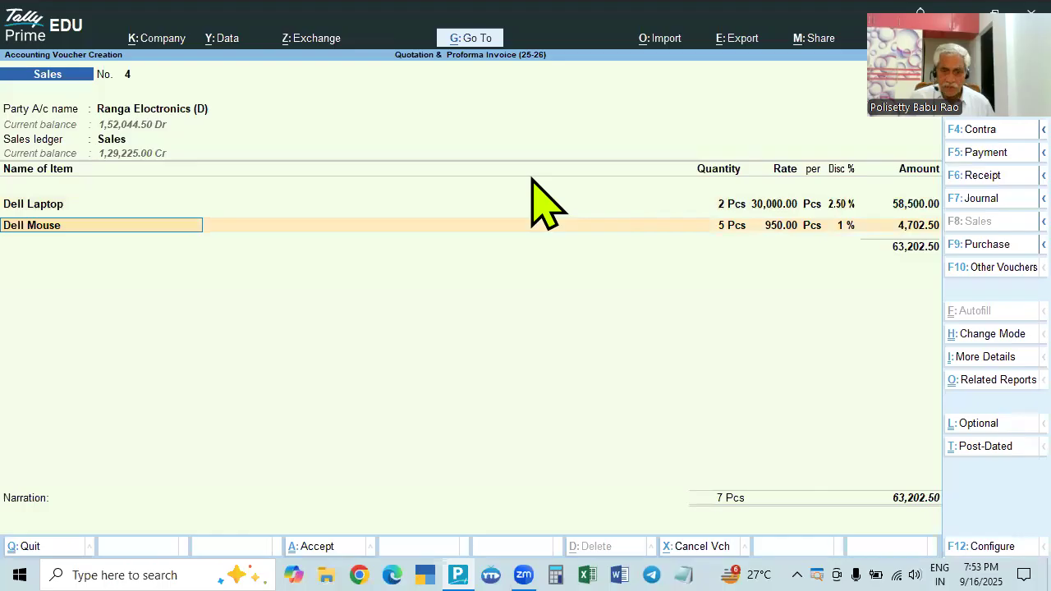
pyautogui.press('Return')
pyautogui.press('Return')
pyautogui.press('BackSpace')
pyautogui.press('Escape')
pyautogui.press('Return')
# - Set the discount on the Dell Laptop line to 2% and end its order allocation
pyautogui.click(50, 210)
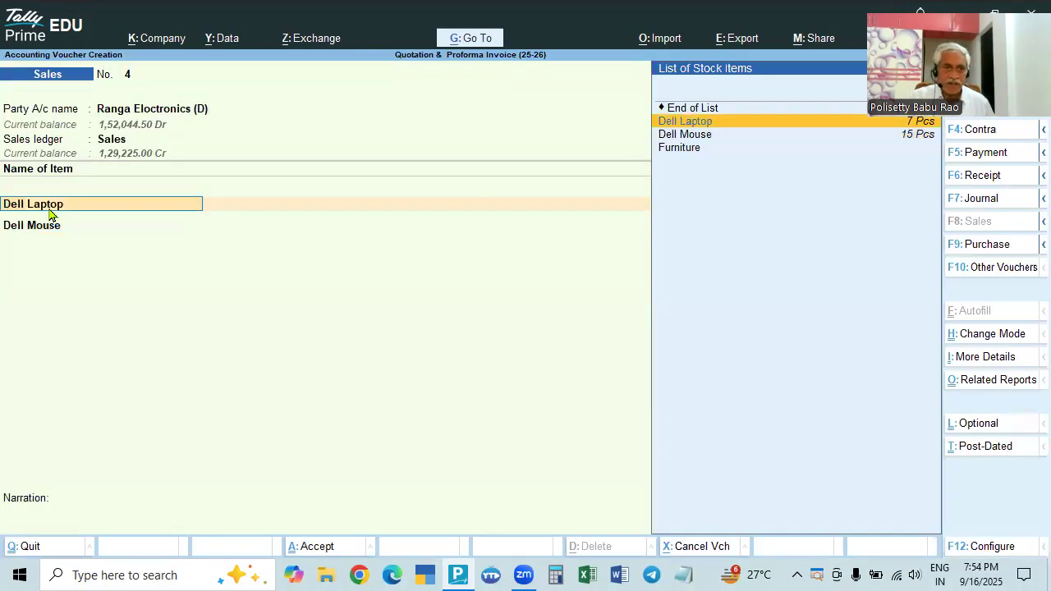
pyautogui.press('Return')
pyautogui.press('Return')
pyautogui.press('Return')
pyautogui.press('Return')
pyautogui.press('Return')
pyautogui.write('2 Pcs')
pyautogui.press('Return')
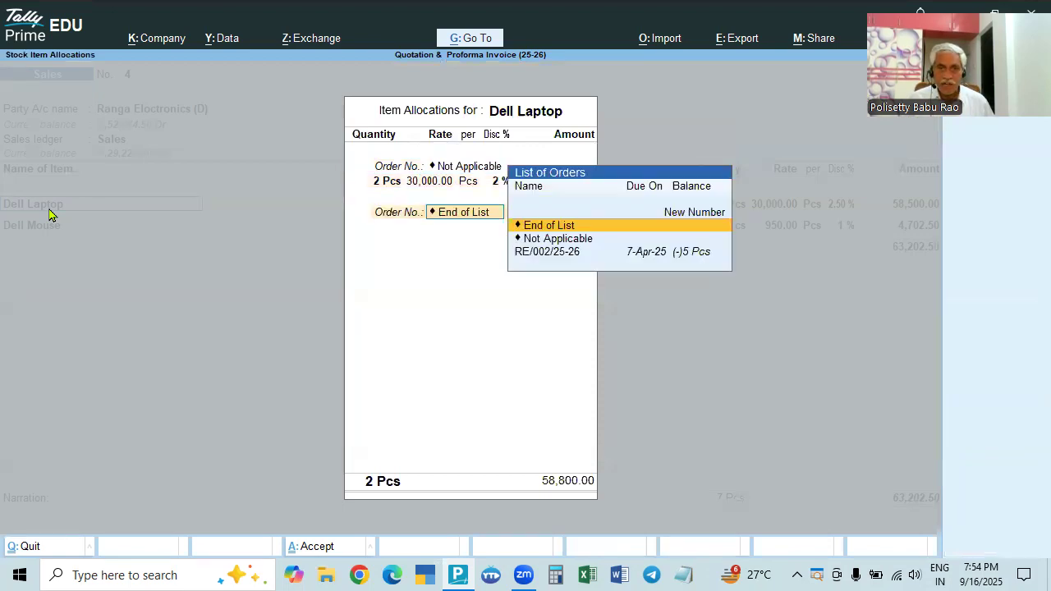
pyautogui.press('Return')
pyautogui.press('Return')
# - Accept the Dell Mouse allocation as it is and end the item list to reach the additional ledger line
pyautogui.press('Return')
pyautogui.press('Return')
pyautogui.press('Return')
pyautogui.press('Return')
pyautogui.press('Return')
pyautogui.press('Return')
pyautogui.press('Return')
pyautogui.press('Return')
pyautogui.press('Return')
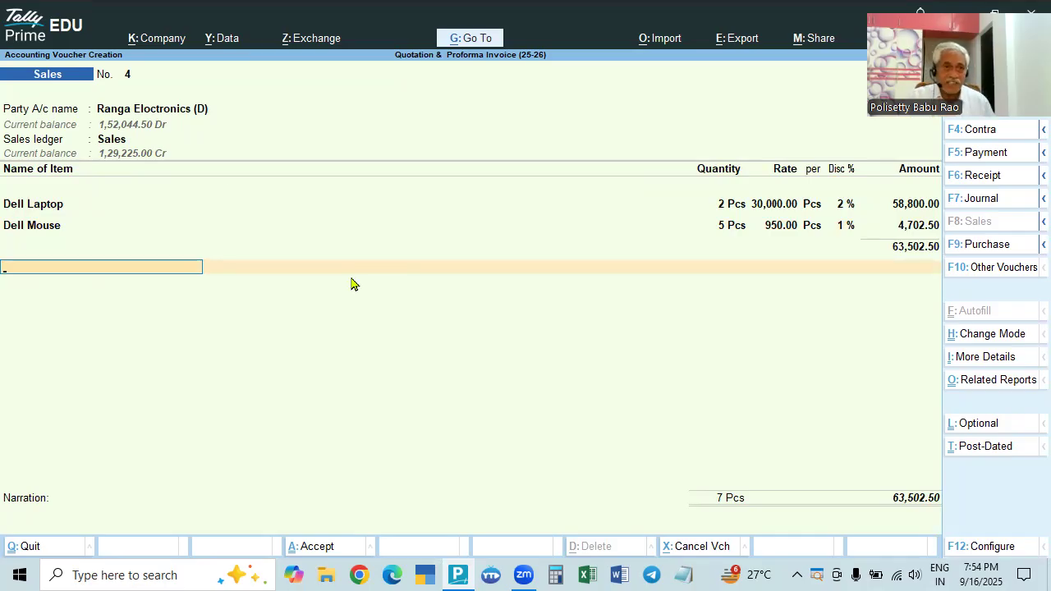
# - Review the master details of the Ranga Eloctronics (D) party ledger and return to the voucher
pyautogui.click(164, 111)
pyautogui.hotkey('ctrl', 'Return')
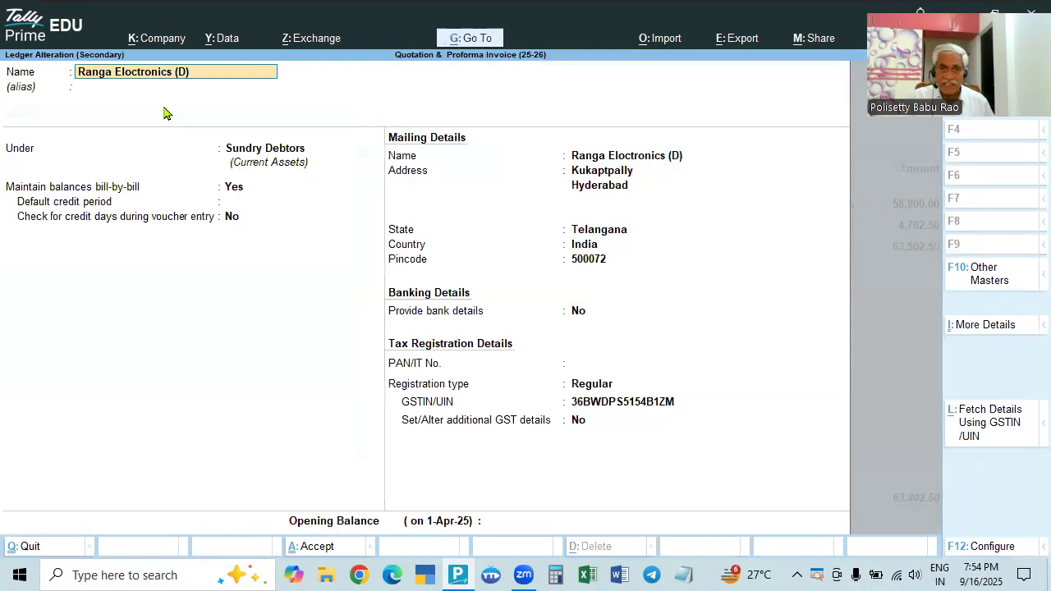
pyautogui.press('Escape')
pyautogui.press('Escape')
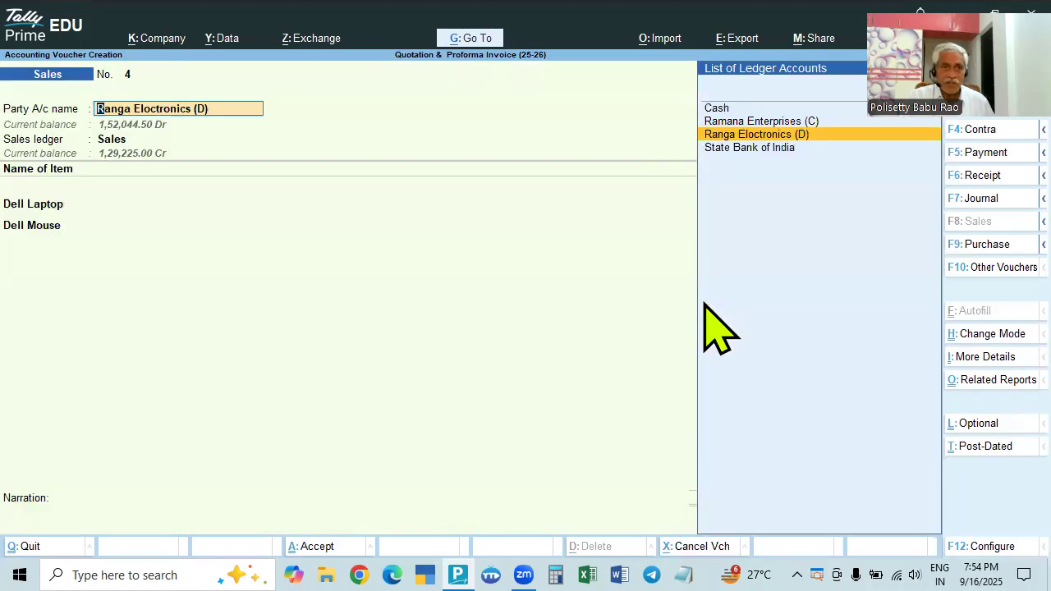
# - Advance past the Dell Mouse line and add the CGST and SGST ledgers to the voucher
pyautogui.click(47, 230)
pyautogui.press('Return')
pyautogui.press('Return')
pyautogui.press('Return')
pyautogui.press('Return')
pyautogui.press('Return')
pyautogui.press('Return')
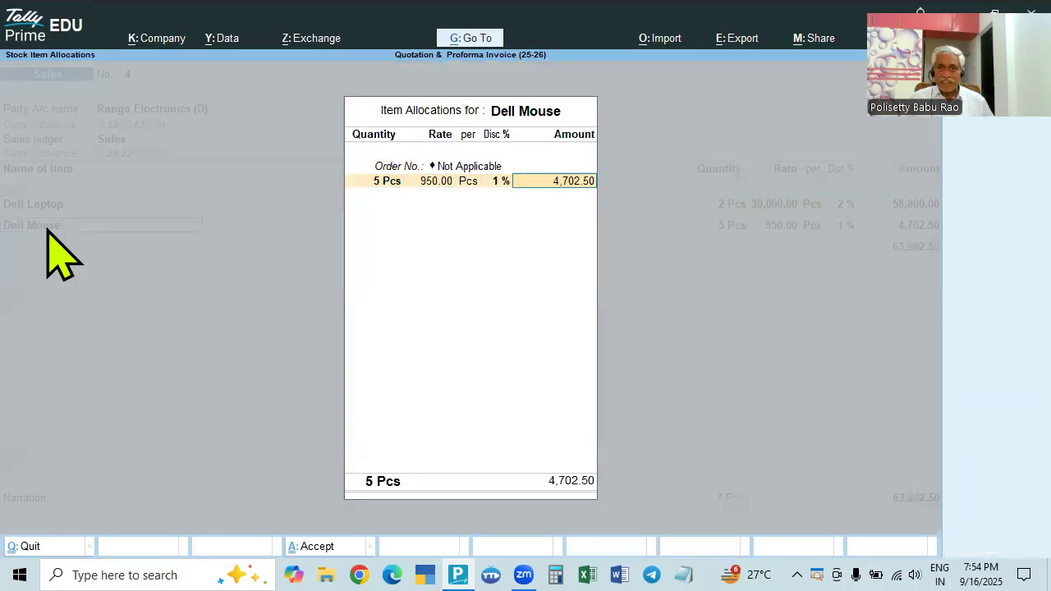
pyautogui.press('Return')
pyautogui.press('Return')
pyautogui.write('cg')
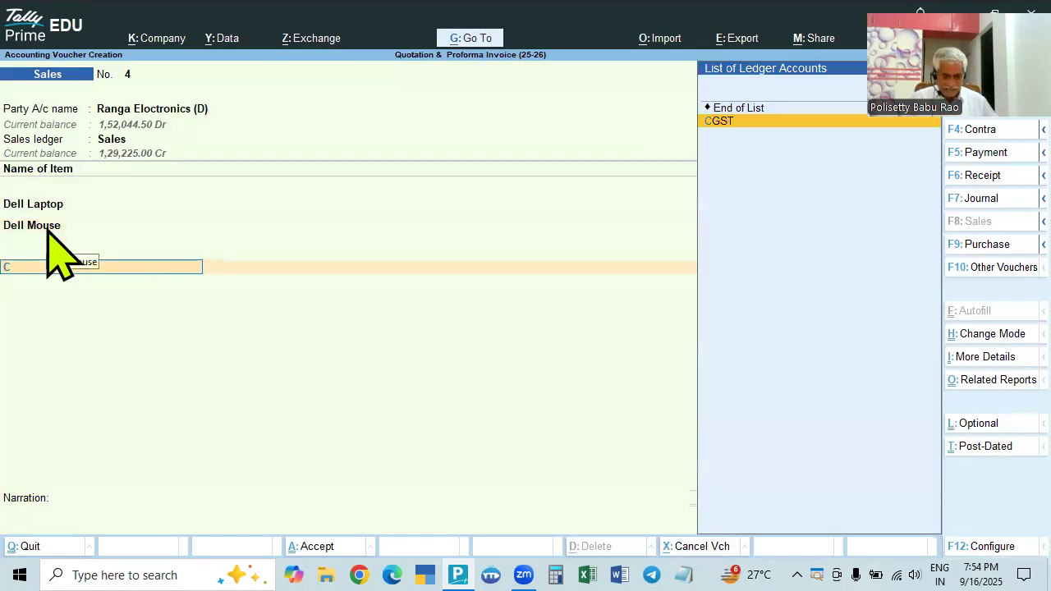
pyautogui.press('Return')
pyautogui.write('sg')
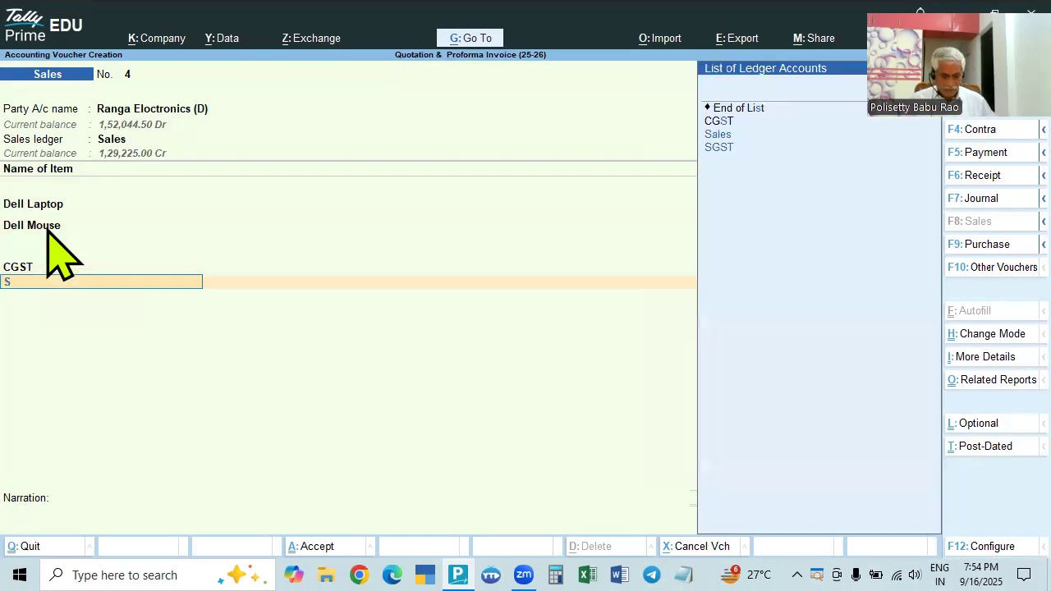
pyautogui.press('Return')
pyautogui.press('Return')
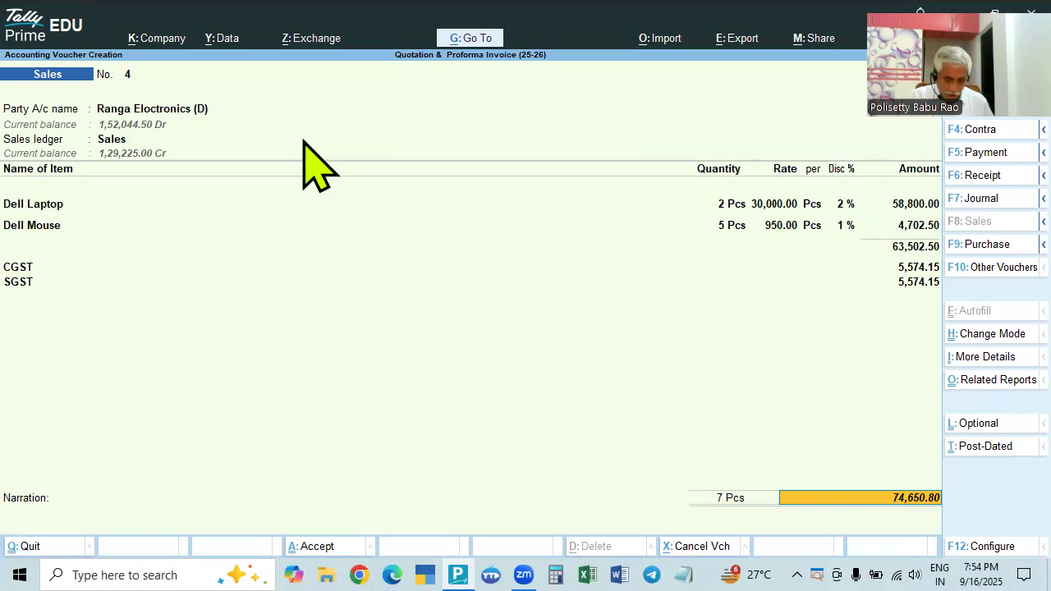
# - Preview the printed invoice of the regular sales voucher, check its title, and return to the voucher
pyautogui.press('ctrl')
pyautogui.hotkey('ctrl', 'p')
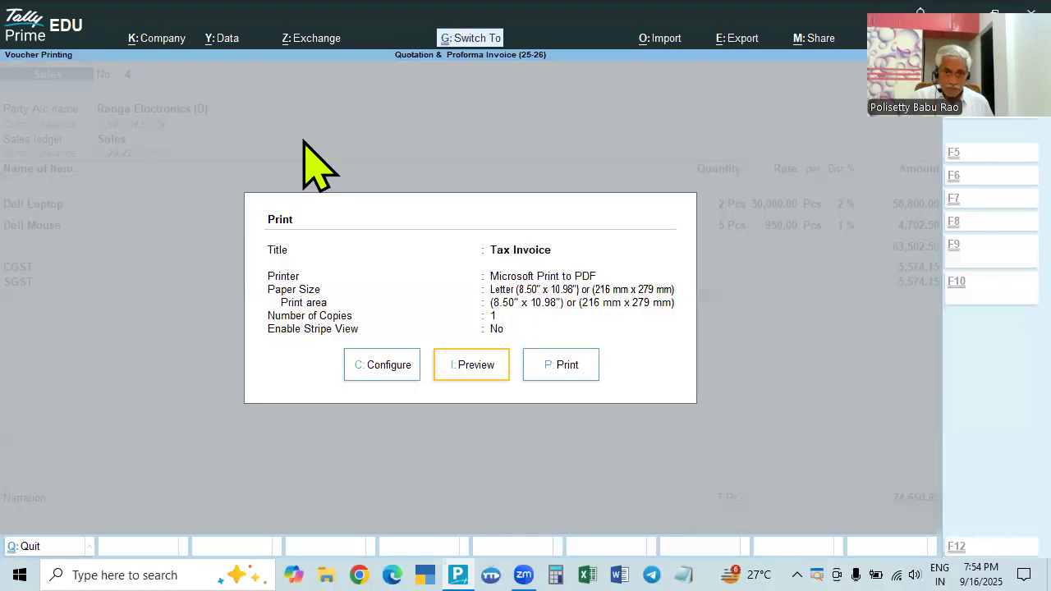
pyautogui.click(475, 375)
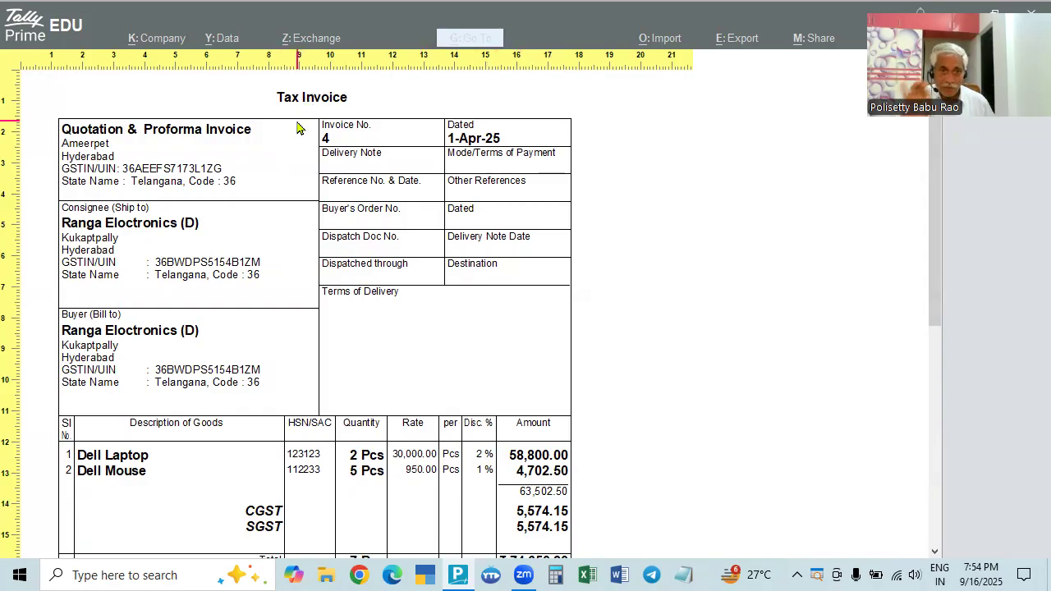
pyautogui.press('Escape')
pyautogui.press('Escape')
pyautogui.press('Escape')
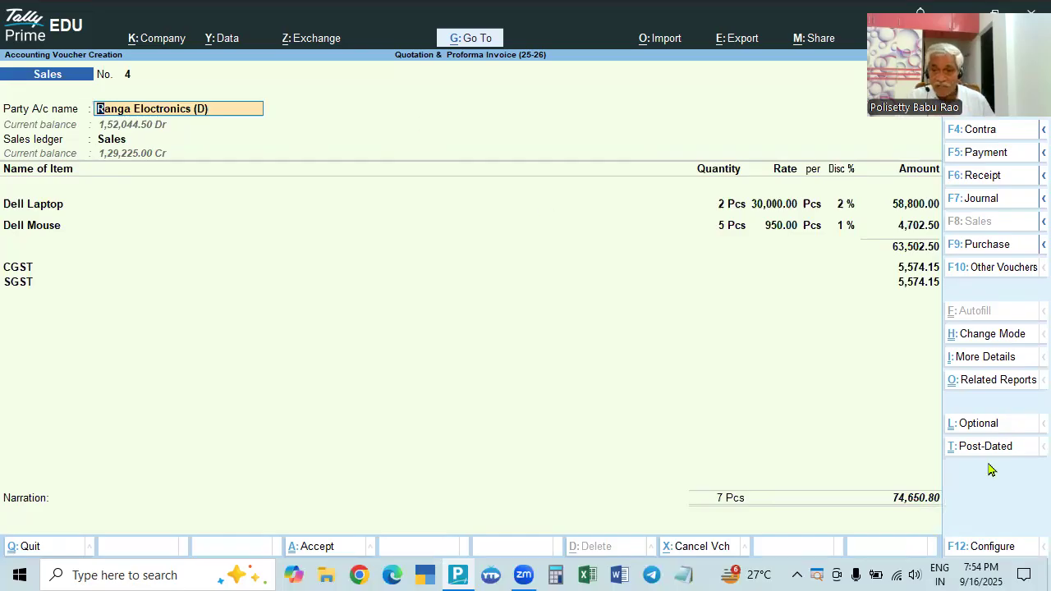
# - Mark the sales voucher as optional and advance past the SGST line to the total amount
pyautogui.click(960, 425)
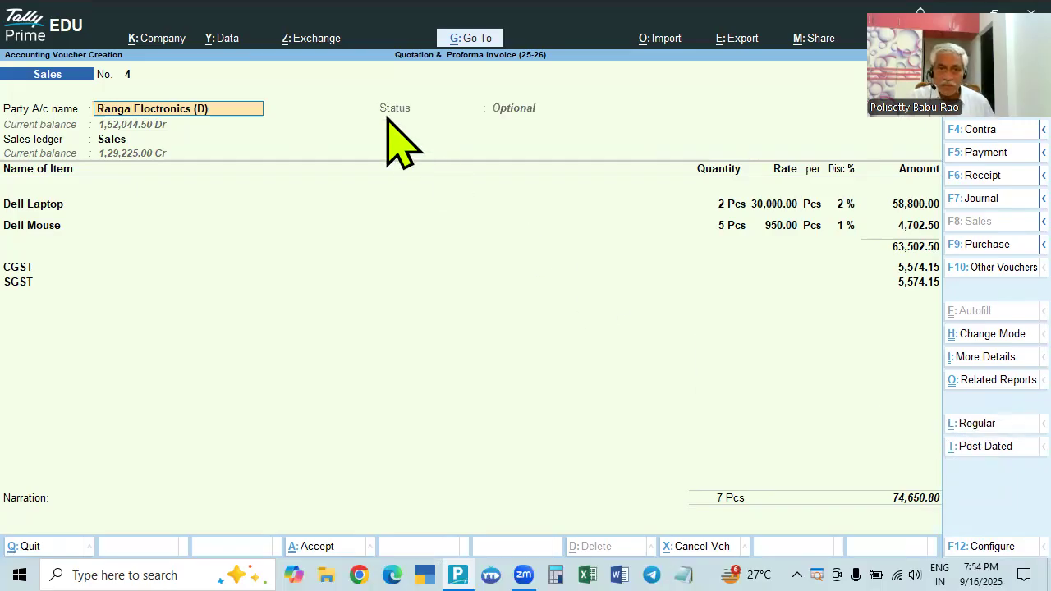
pyautogui.click(908, 285)
pyautogui.press('Return')
pyautogui.press('Return')
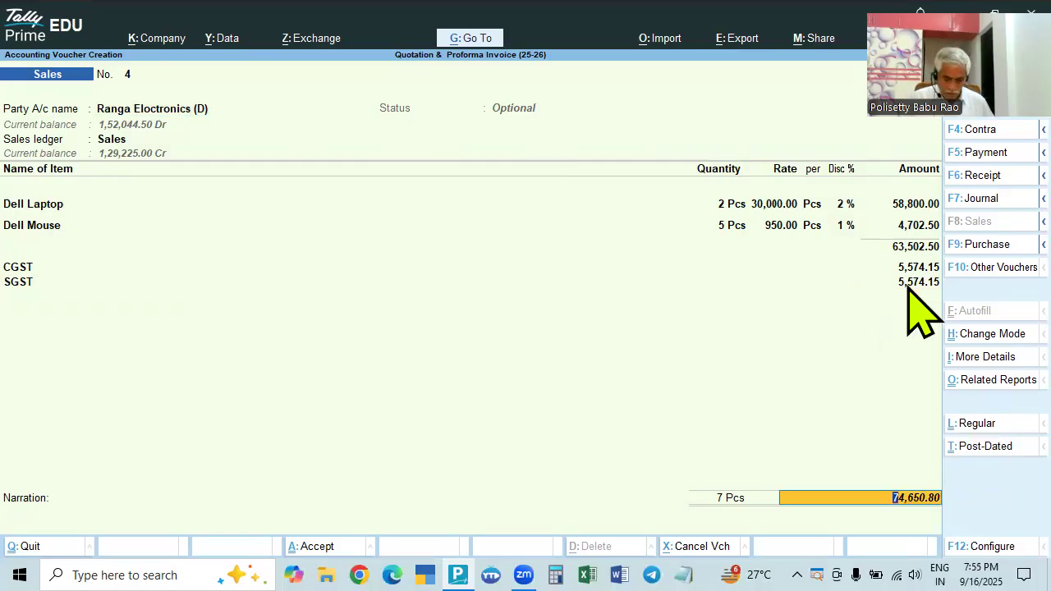
# - Preview the optional voucher's printed invoice at reading size, check its title, and return to the voucher
pyautogui.press('ctrl')
pyautogui.hotkey('ctrl', 'p')
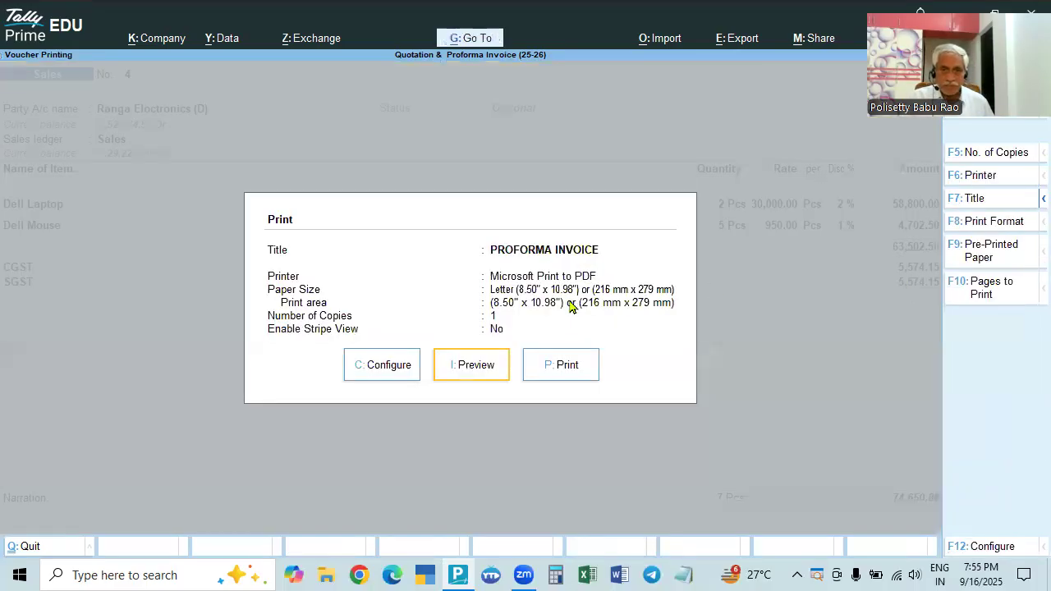
pyautogui.click(465, 367)
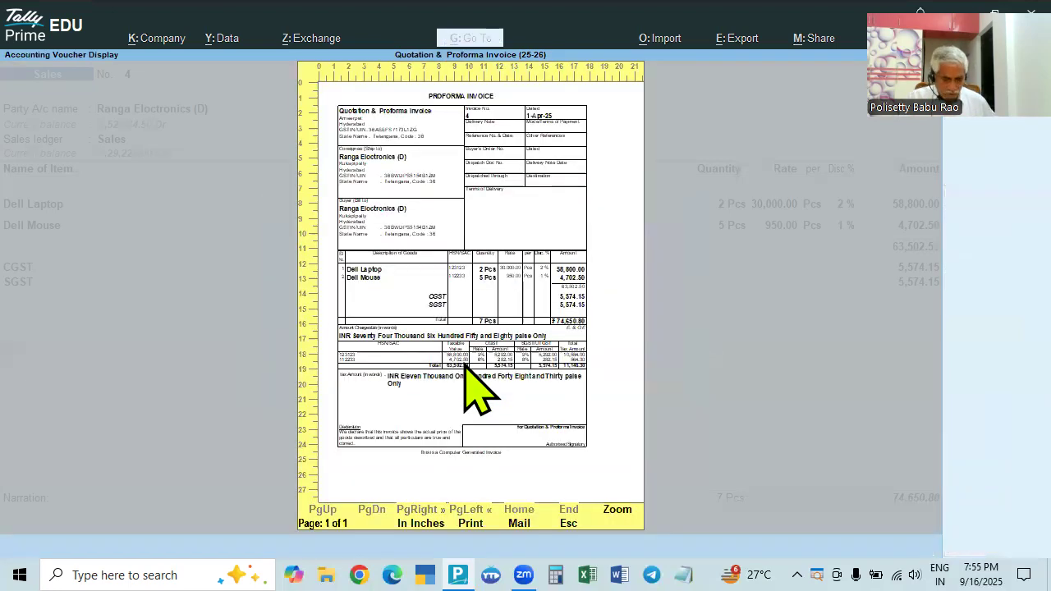
pyautogui.press('Return')
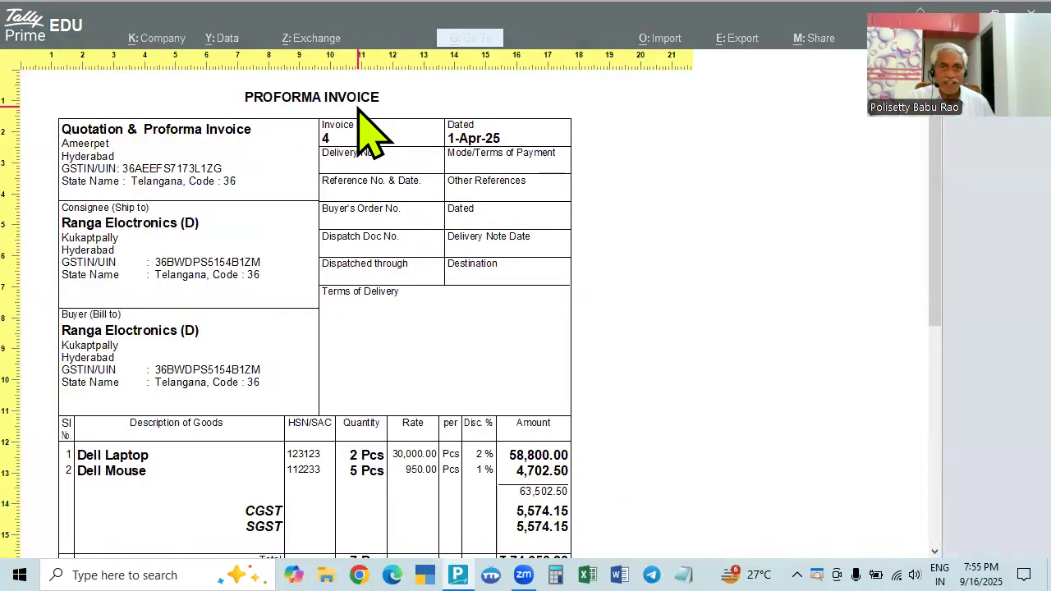
pyautogui.press('Escape')
pyautogui.press('Escape')
pyautogui.press('Escape')
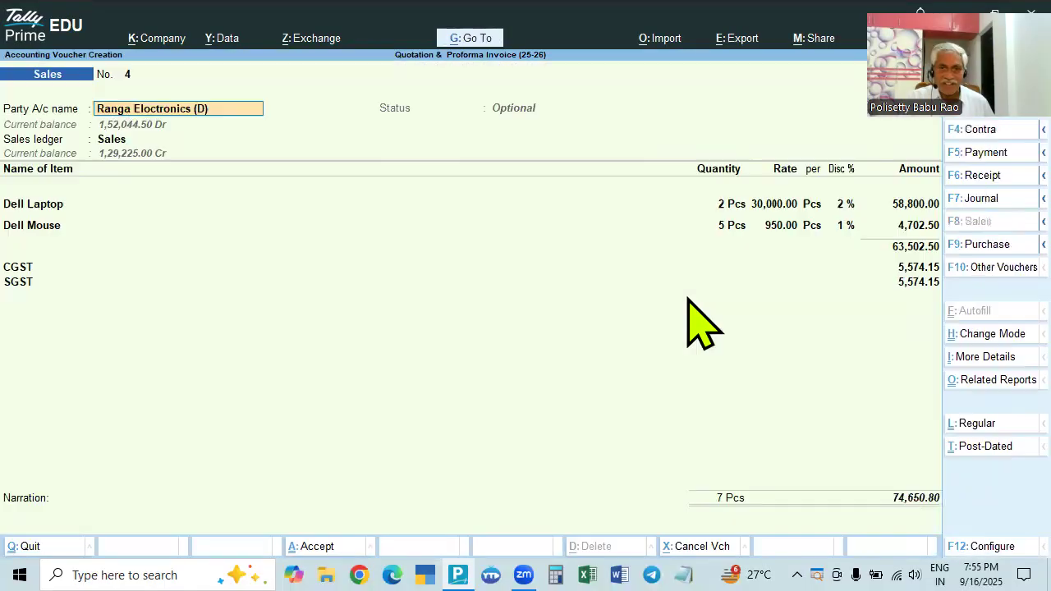
# - Accept the bill-wise details as New Ref 4 for the full amount and advance to the narration
pyautogui.click(922, 283)
pyautogui.press('Return')
pyautogui.press('Return')
pyautogui.press('Return')
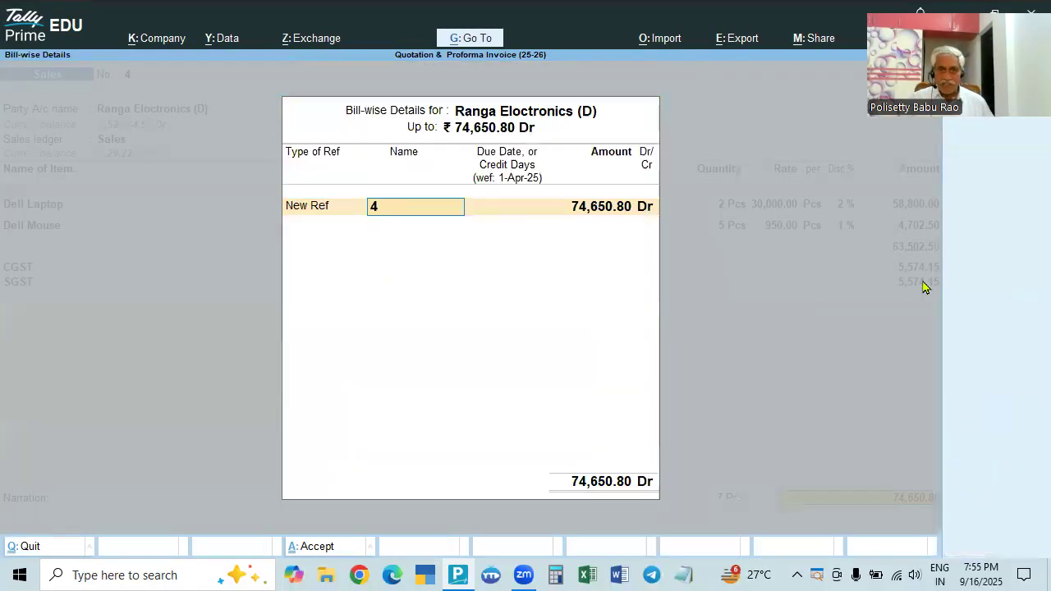
pyautogui.press('Return')
pyautogui.press('Return')
pyautogui.press('Return')
pyautogui.press('Return')
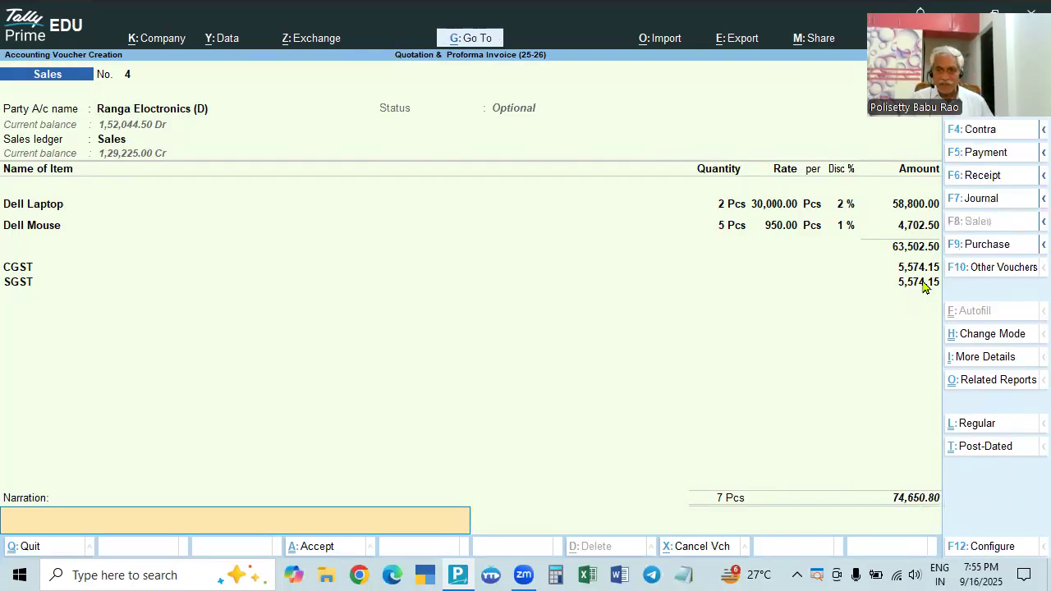
# - Save the optional sales voucher with a blank narration and reopen it for alteration
pyautogui.press('Return')
pyautogui.press('Return')
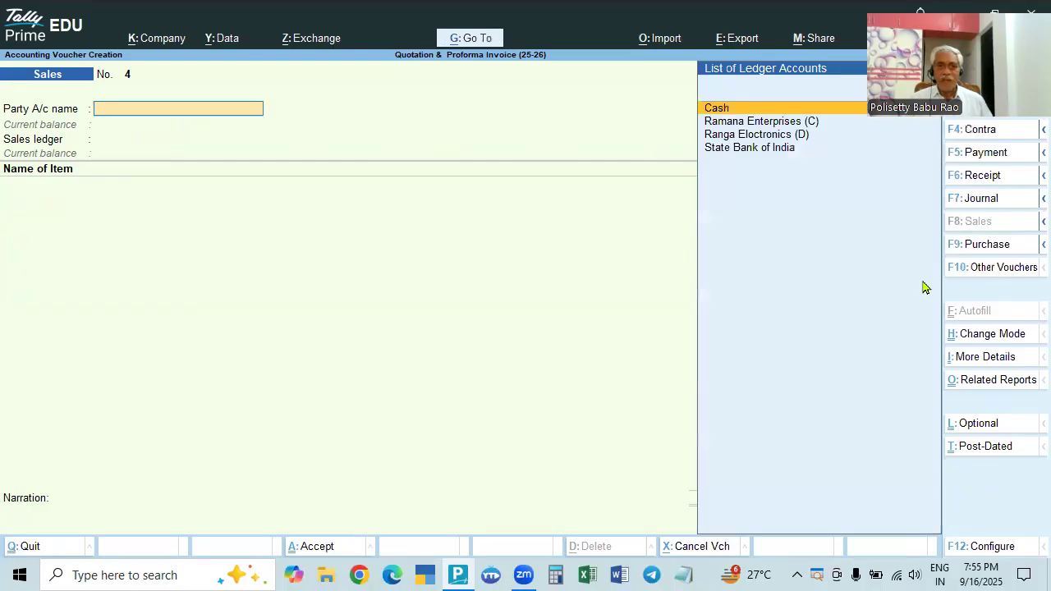
pyautogui.press('pageup')
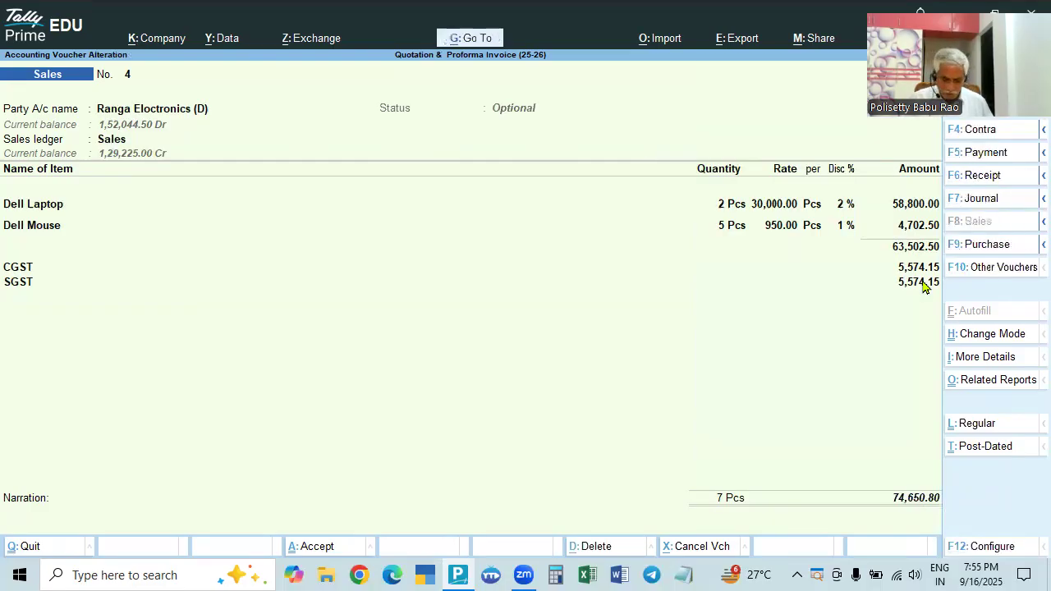
# - Preview the saved optional voucher's printed invoice at reading size, check its title and amounts, and return to the voucher
pyautogui.press('ctrl')
pyautogui.hotkey('ctrl', 'p')
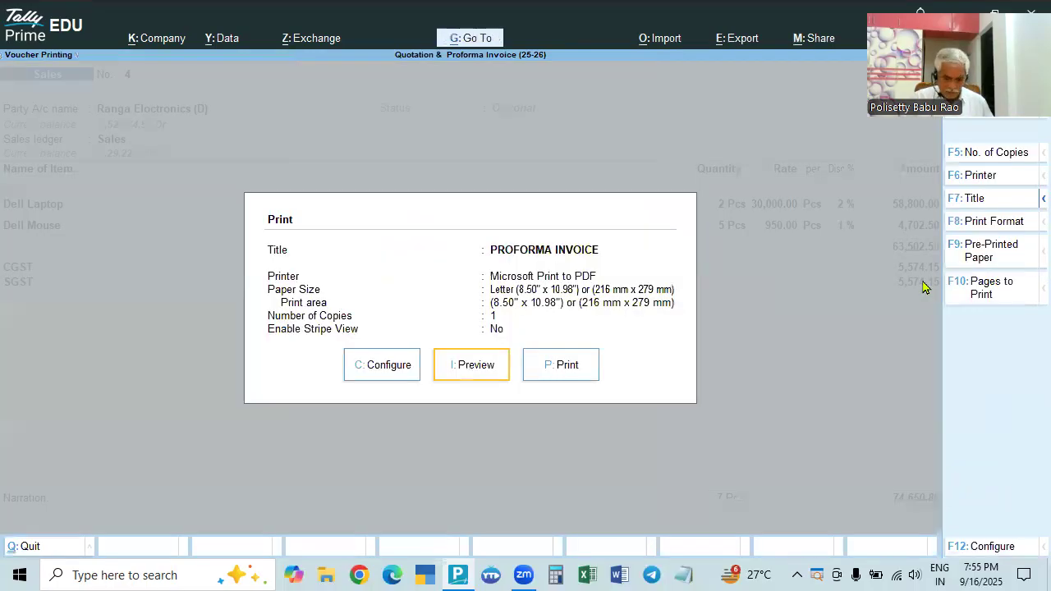
pyautogui.press('i')
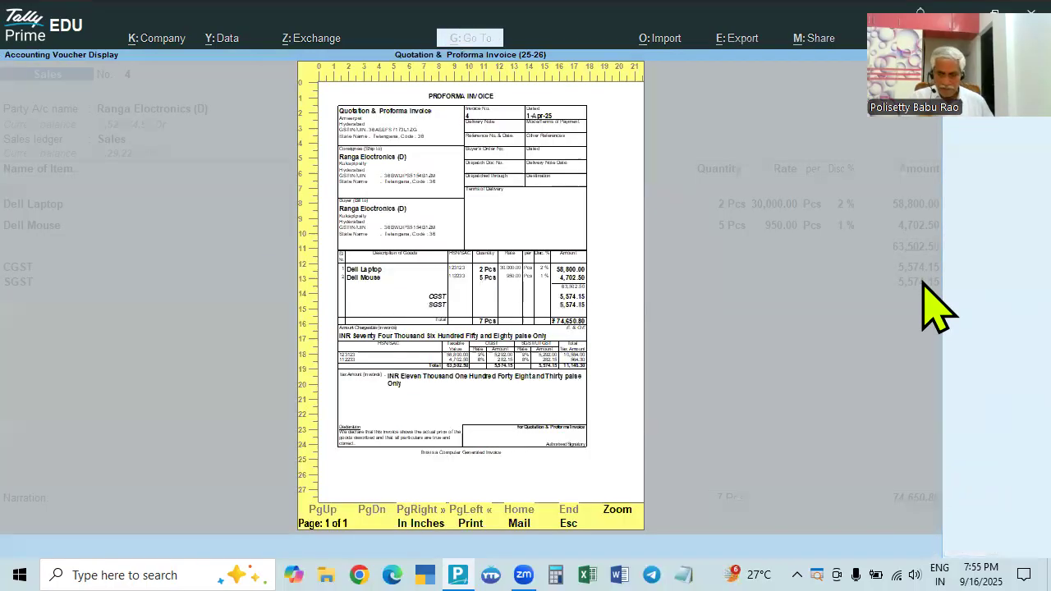
pyautogui.hotkey('alt', 'z')
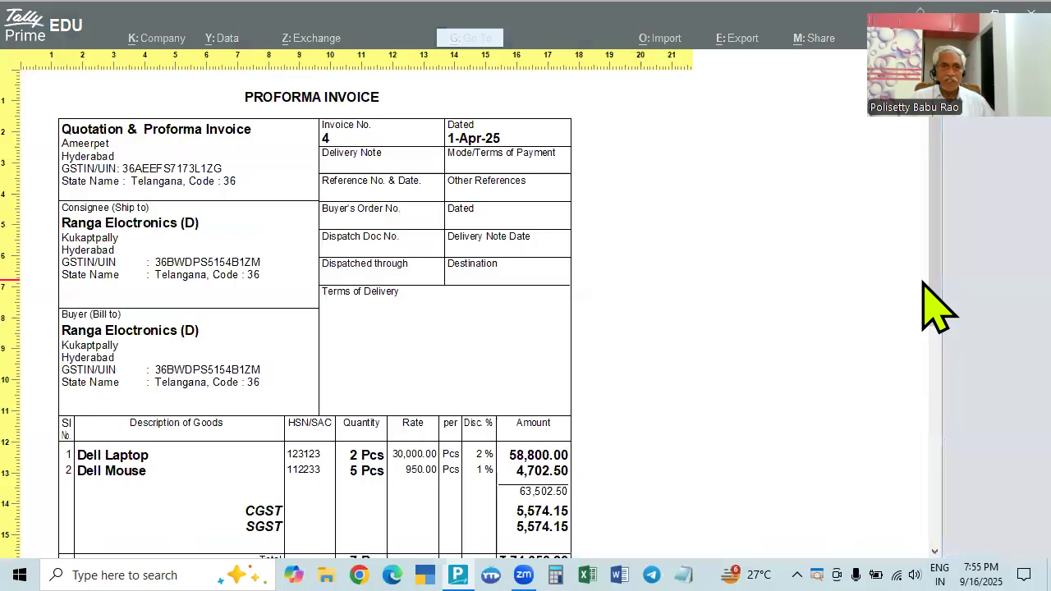
pyautogui.scroll(-2, 457, 339)
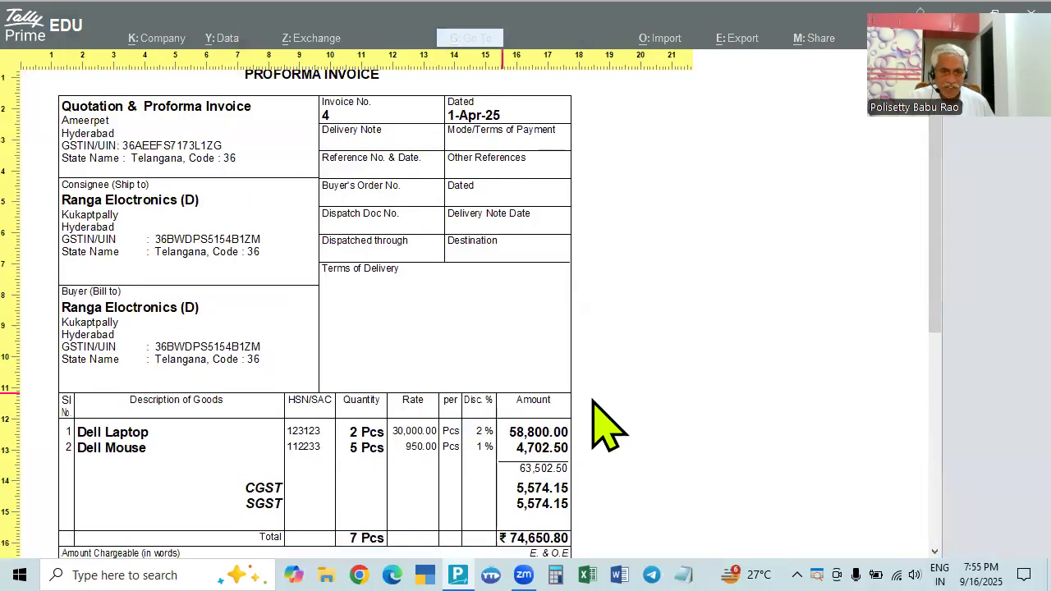
pyautogui.scroll(-1, 669, 433)
pyautogui.hotkey('alt', 'z')
pyautogui.press('Escape')
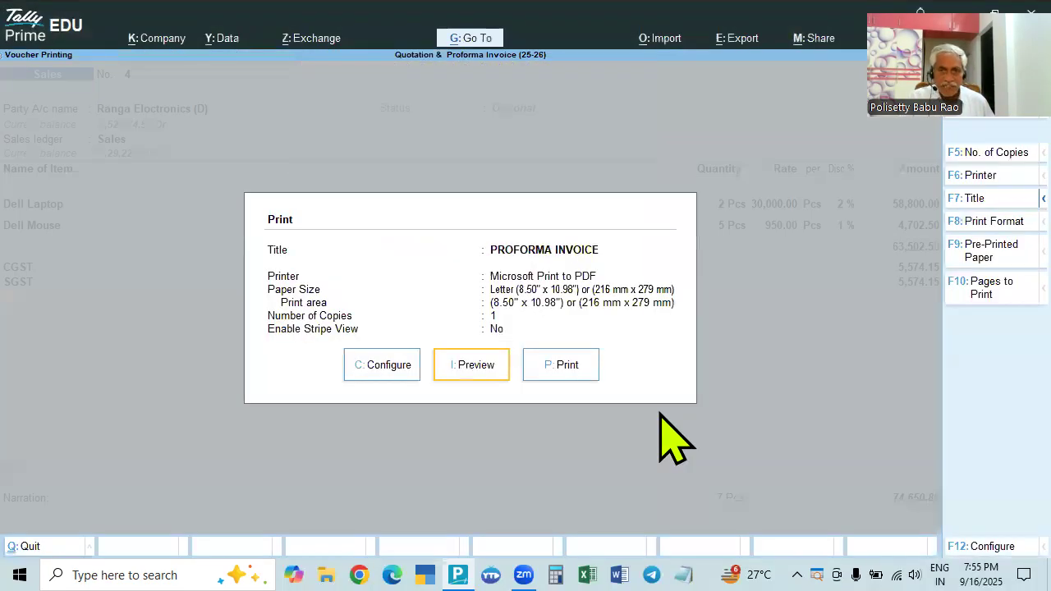
pyautogui.press('Escape')
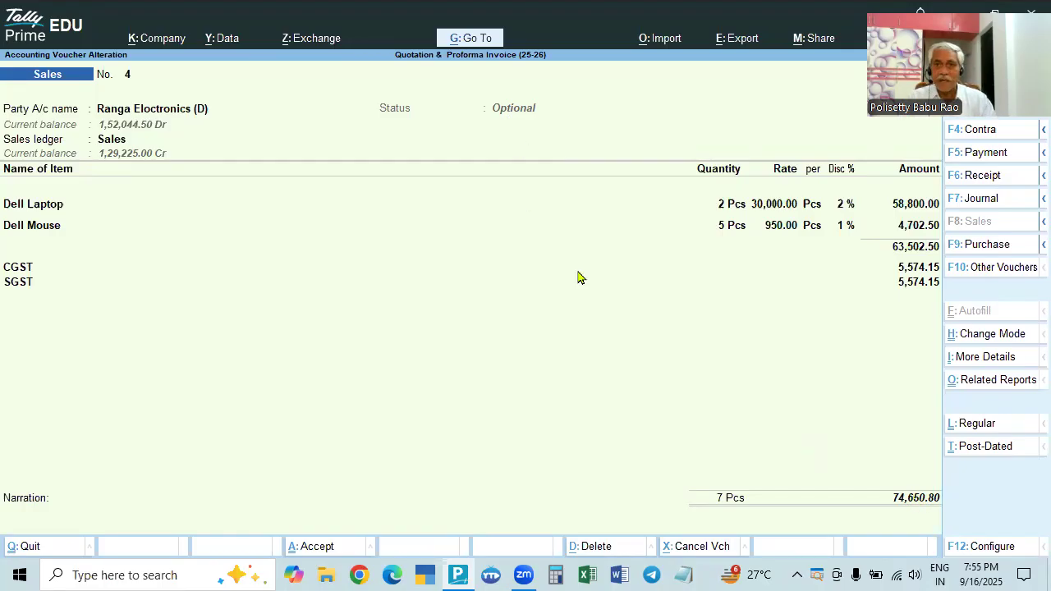
# - Leave the reopened sales voucher, stay in voucher entry and set the voucher date to 2-4-2025
pyautogui.press('Escape')
pyautogui.press('y')
pyautogui.press('Escape')
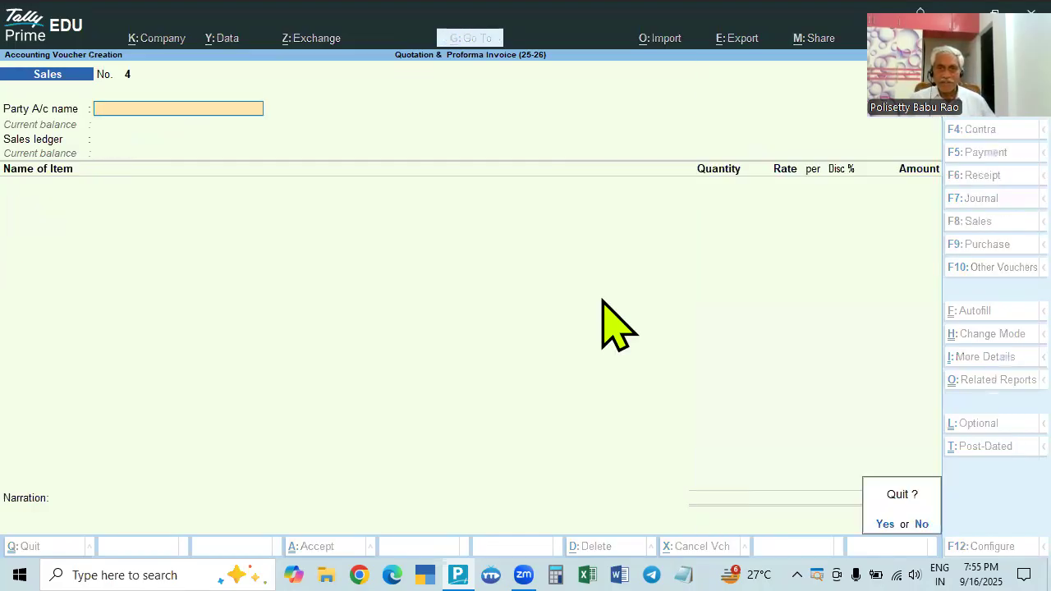
pyautogui.press('n')
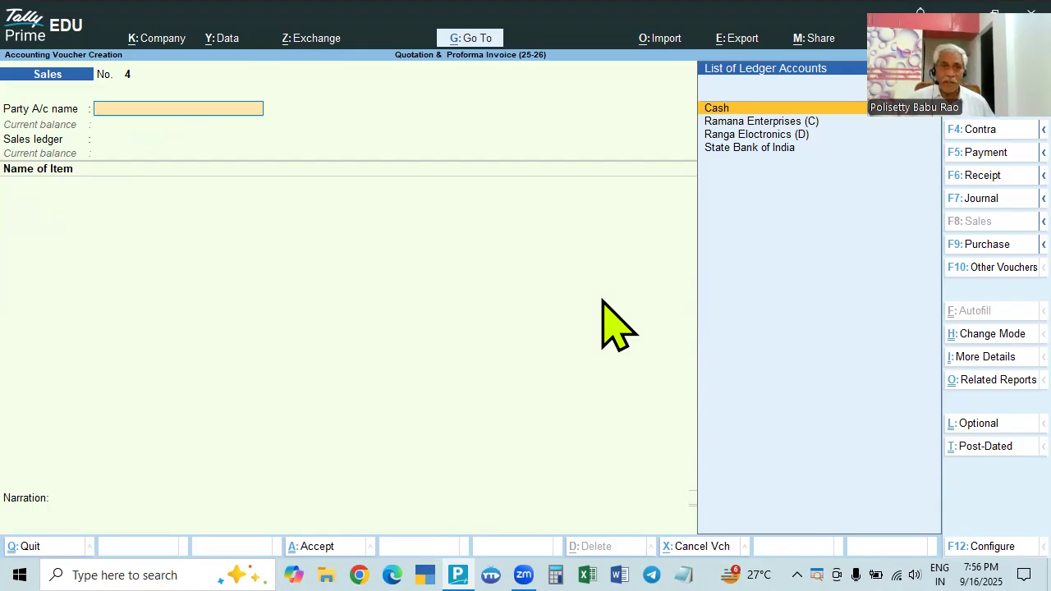
pyautogui.press('F2')
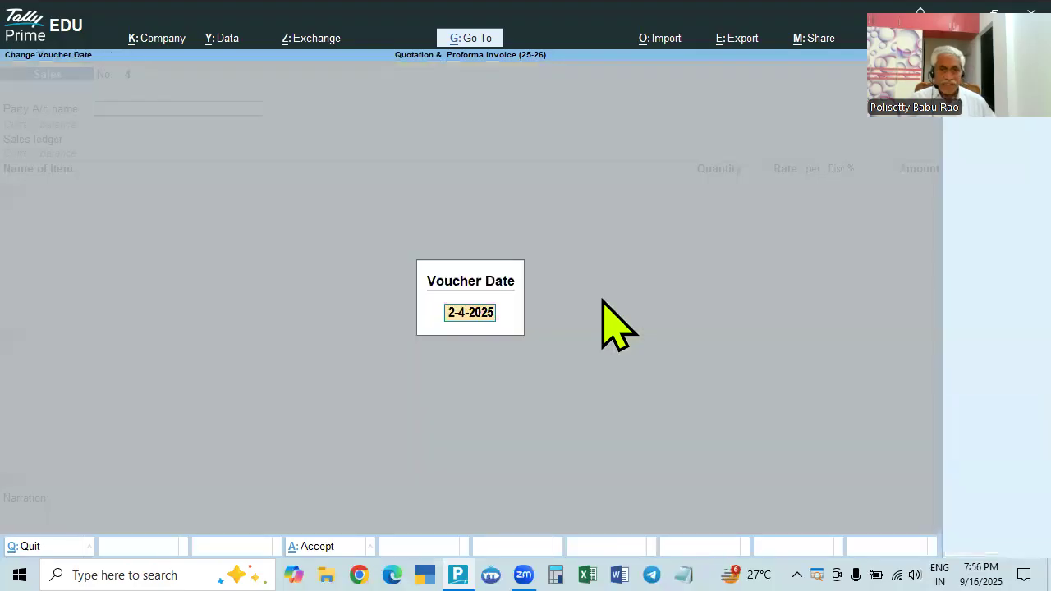
pyautogui.press('Return')
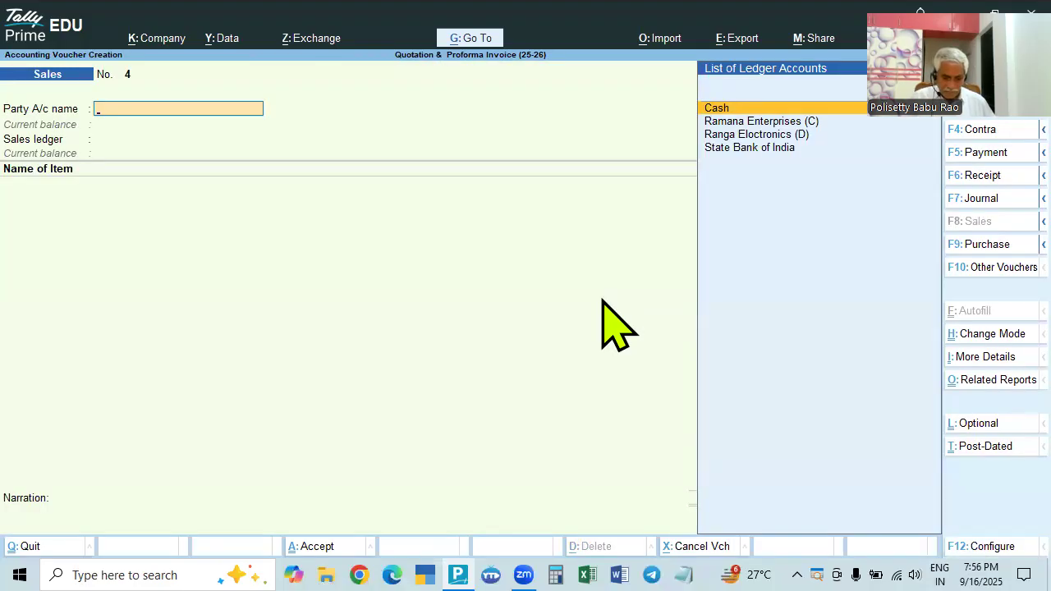
# - Start a receipt voucher and credit Ranga Eloctronics (D) with 50,000
pyautogui.press('F6')
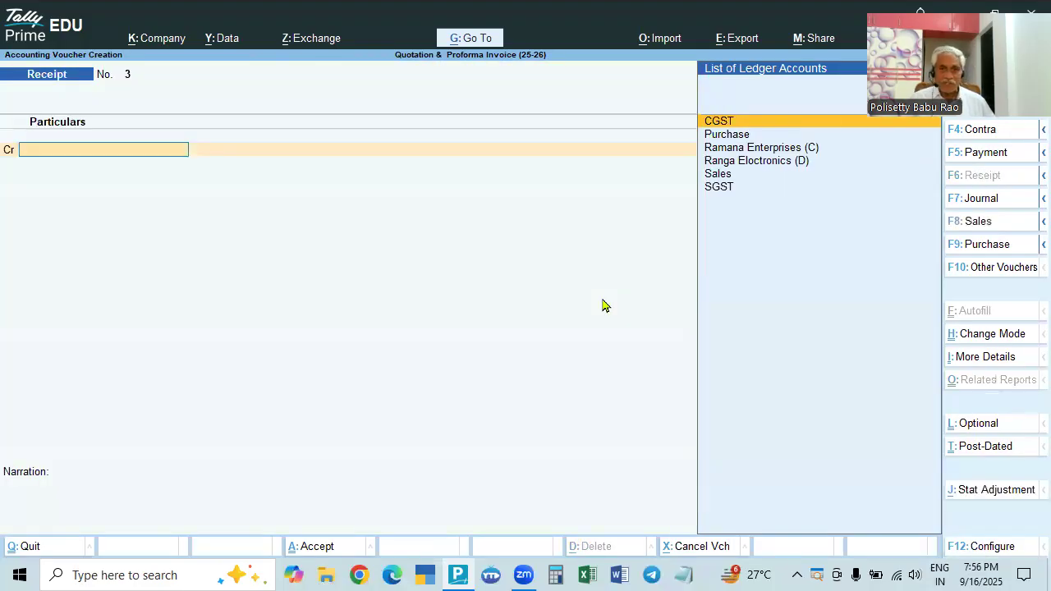
pyautogui.press('Down')
pyautogui.press('Down')
pyautogui.press('Down')
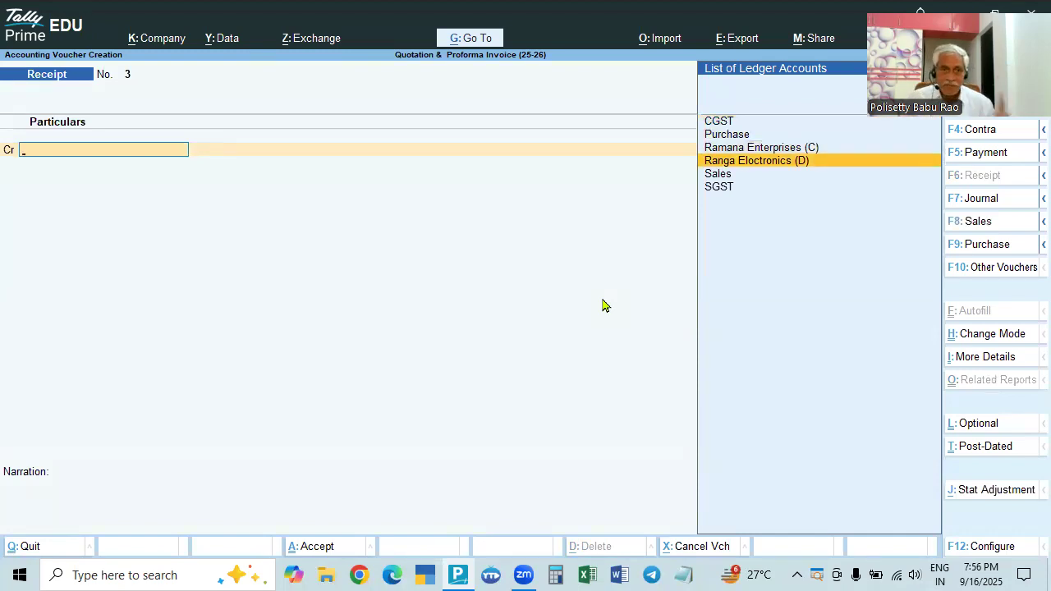
pyautogui.press('Return')
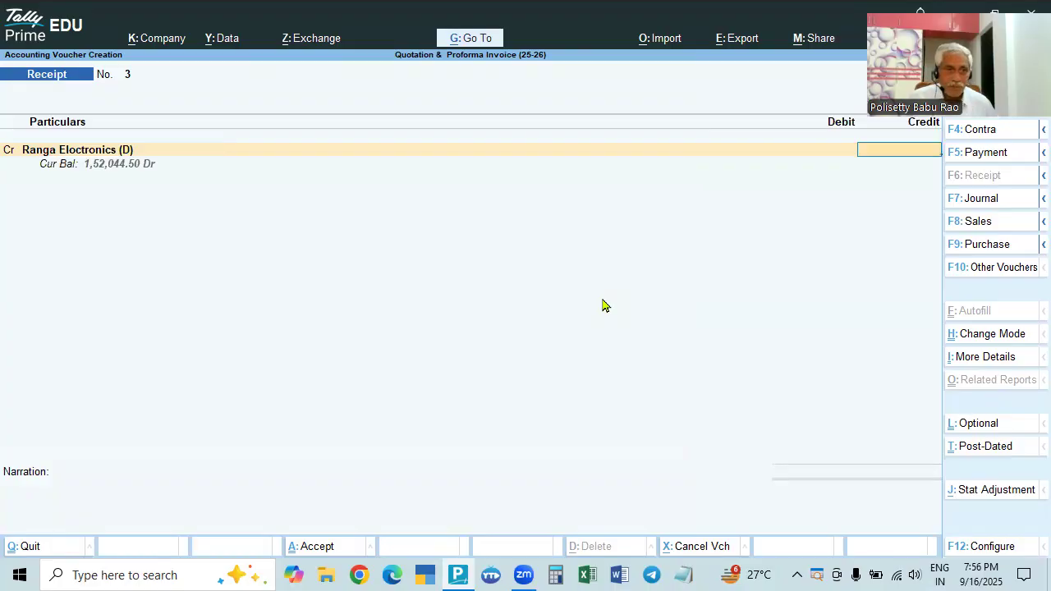
pyautogui.write('50000')
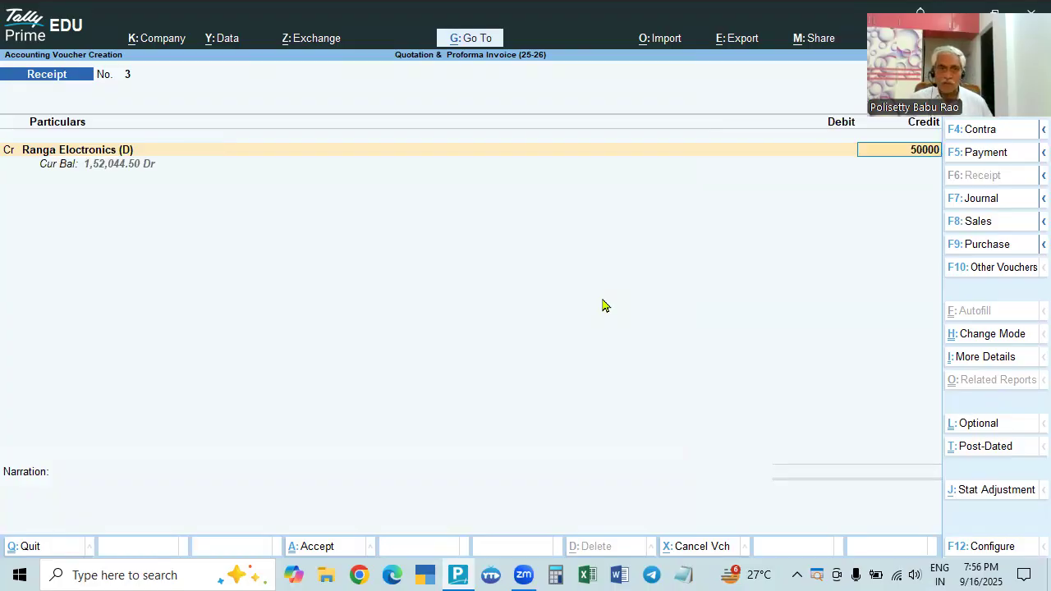
pyautogui.press('Return')
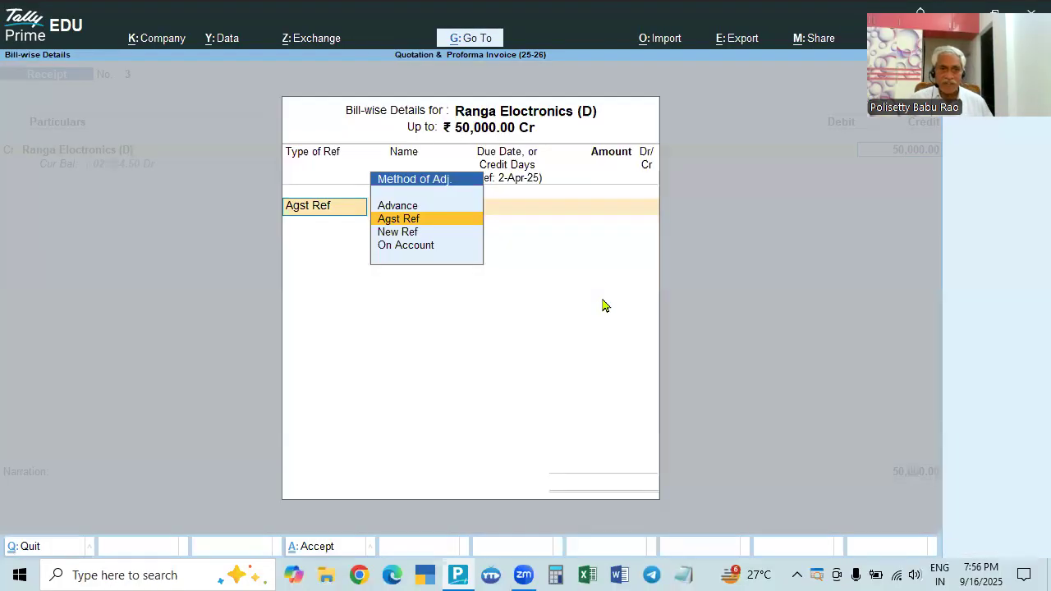
# - Review the bill-wise adjustment methods and choose Advance as the reference type for the receipt
pyautogui.press('Down')
pyautogui.press('Down')
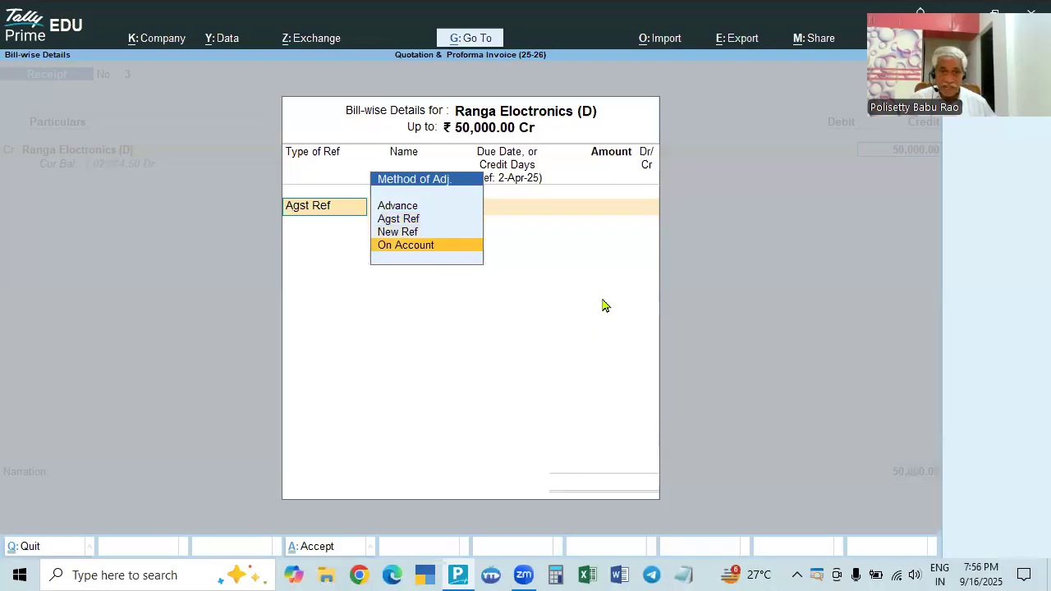
pyautogui.press('Up')
pyautogui.press('Up')
pyautogui.press('Up')
pyautogui.press('Down')
pyautogui.press('Down')
pyautogui.press('Up')
pyautogui.press('Up')
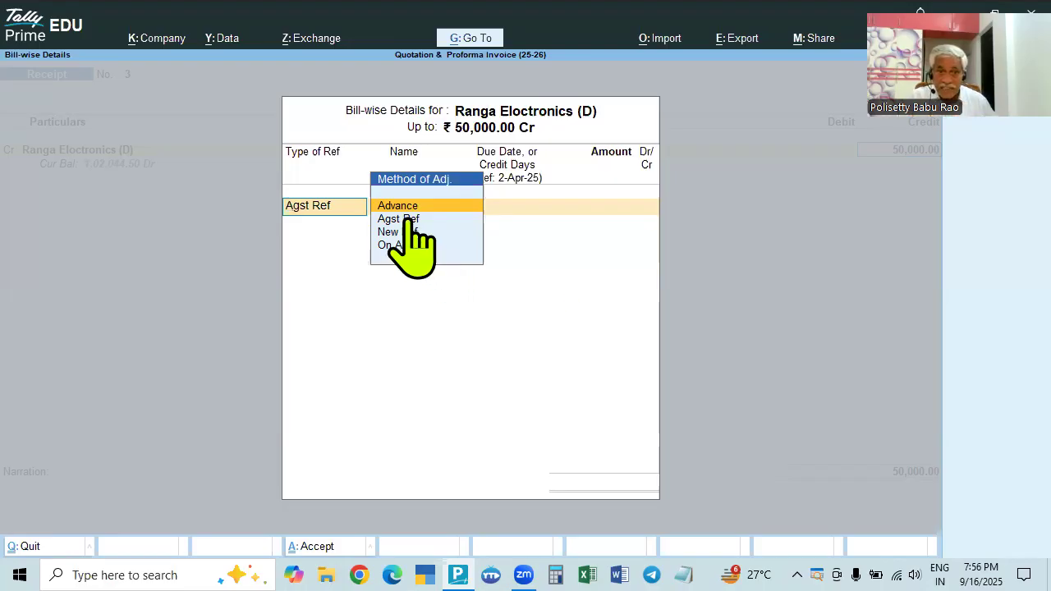
pyautogui.press('Return')
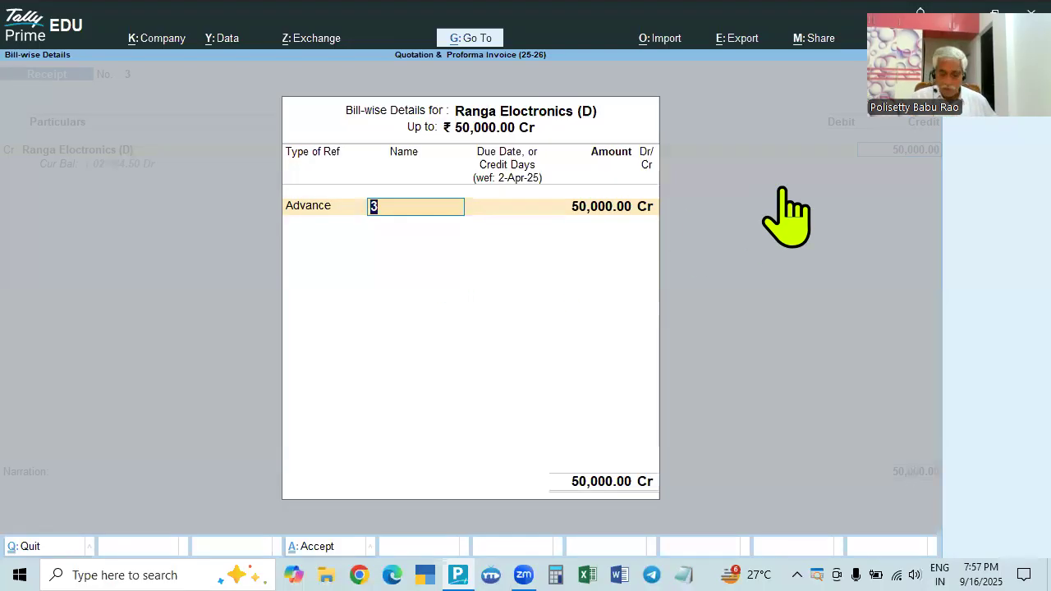
pyautogui.press('BackSpace')
pyautogui.press('Return')
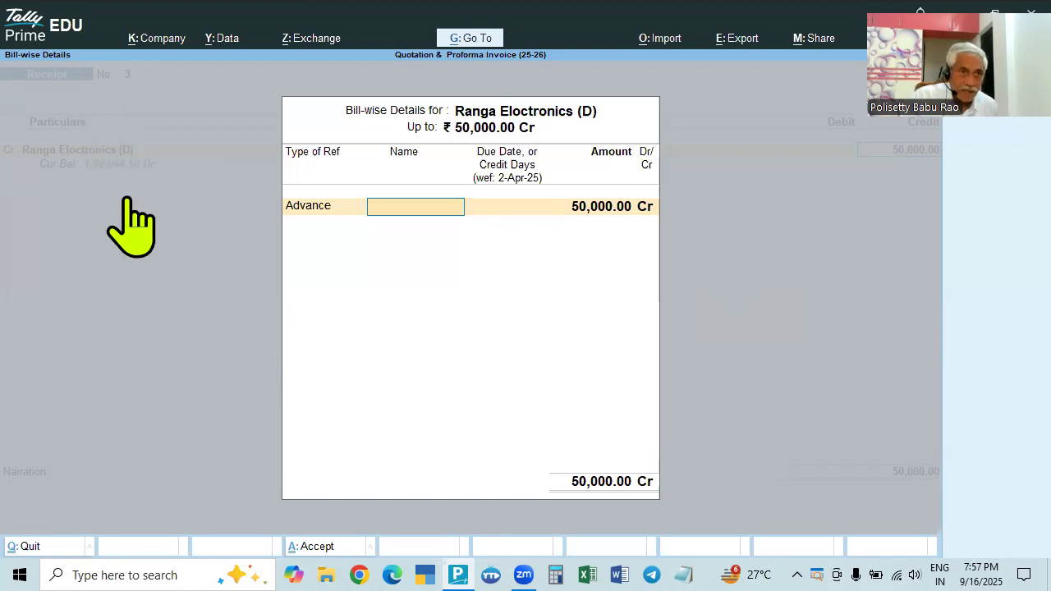
pyautogui.press('Return')
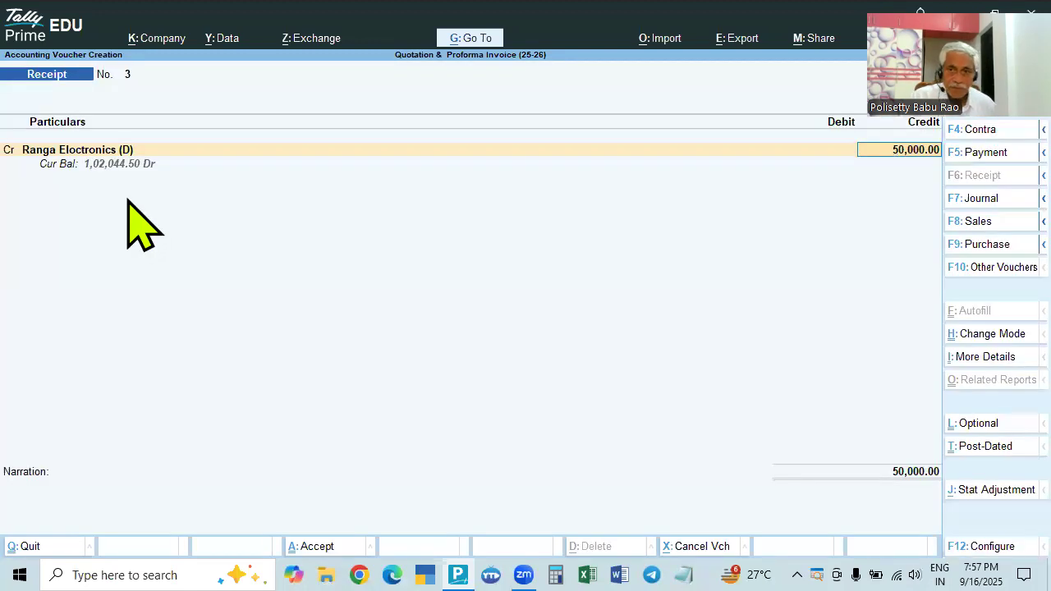
pyautogui.press('Return')
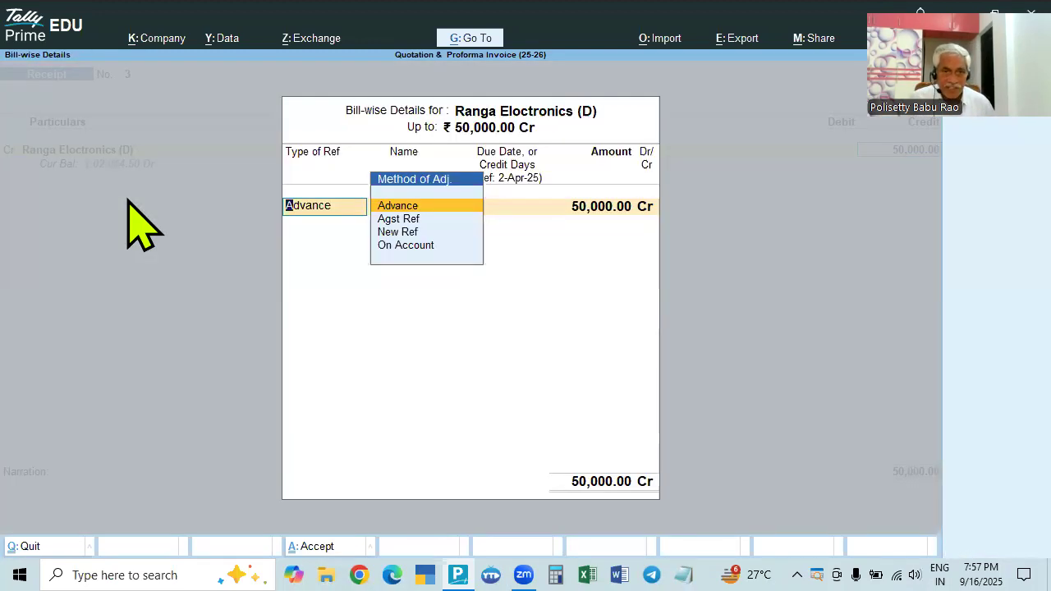
pyautogui.press('Return')
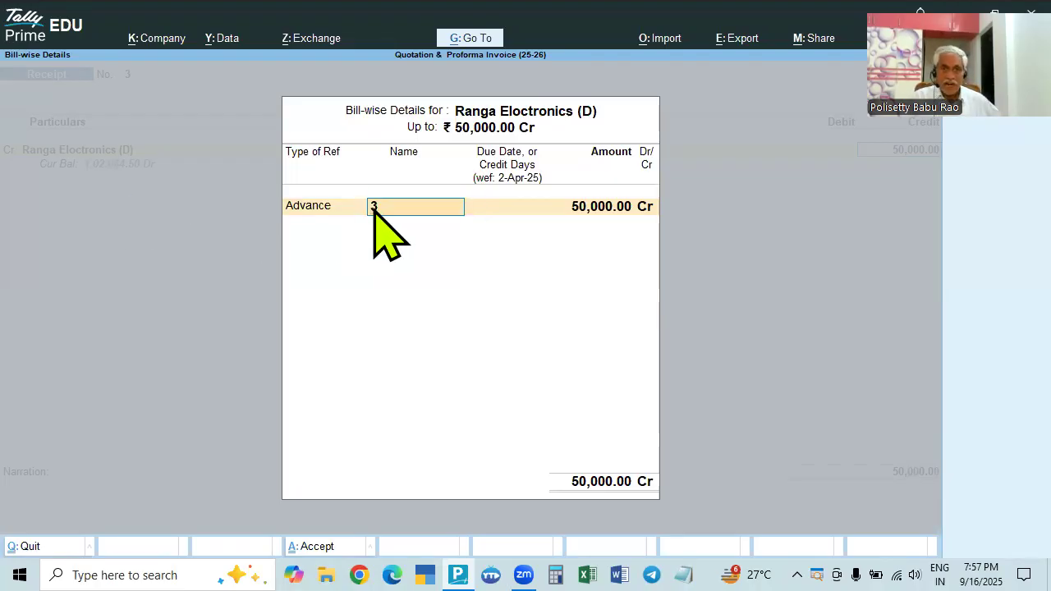
# - Name the advance reference RE/ADV-1 in the bill-wise details
pyautogui.write('Re')
pyautogui.press('BackSpace')
pyautogui.write('E')
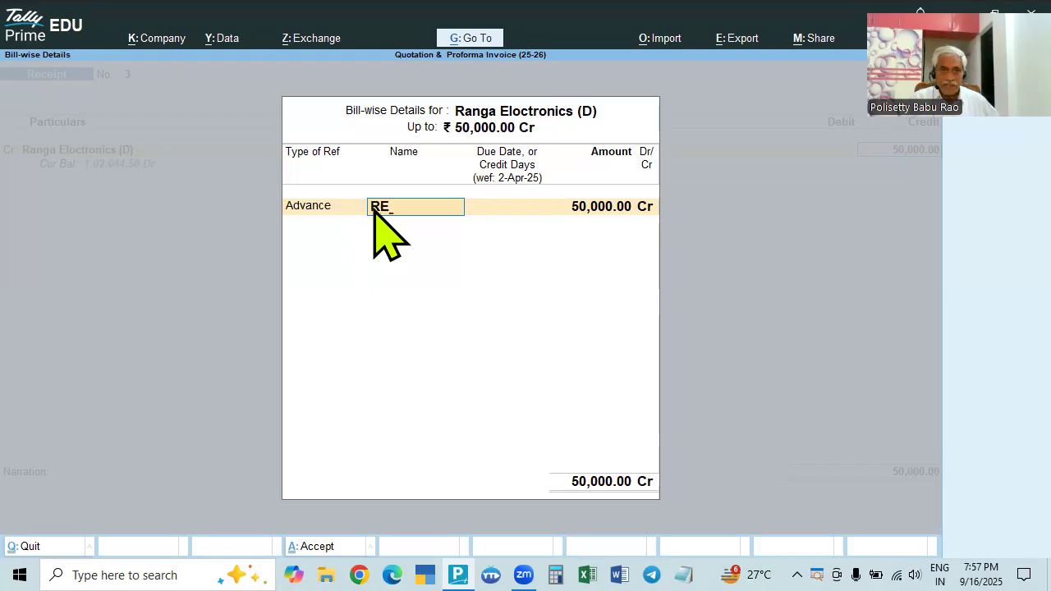
pyautogui.write('/')
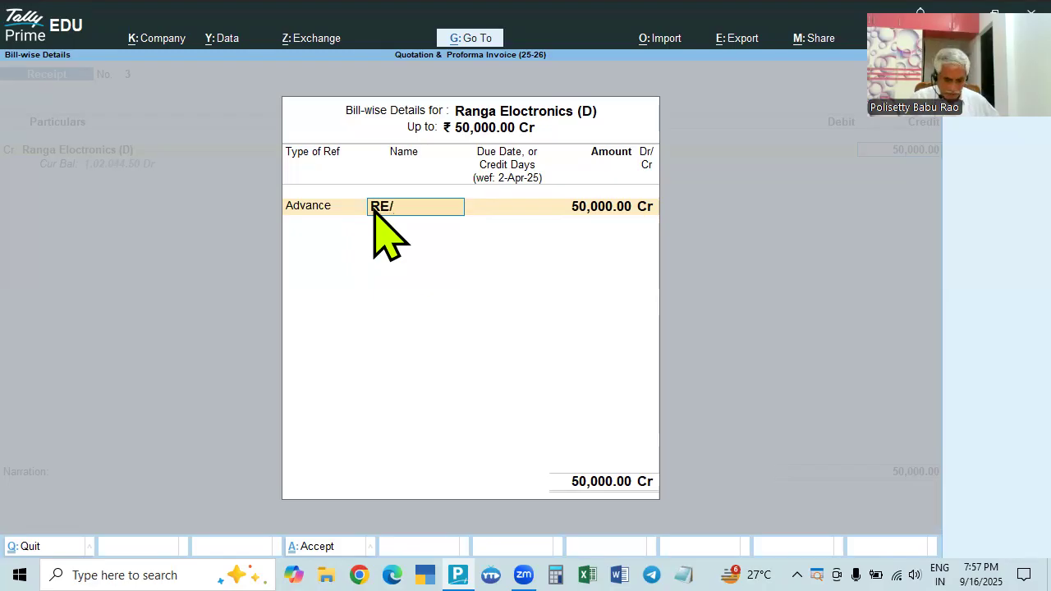
pyautogui.write('ad')
pyautogui.press('BackSpace')
pyautogui.press('BackSpace')
pyautogui.write('A')
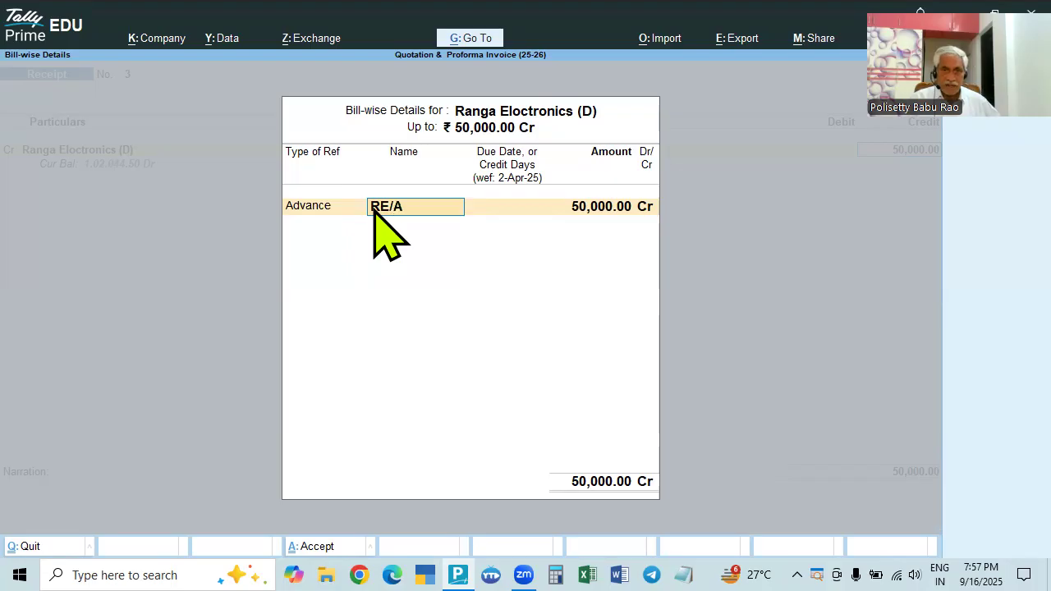
pyautogui.write('DV-1')
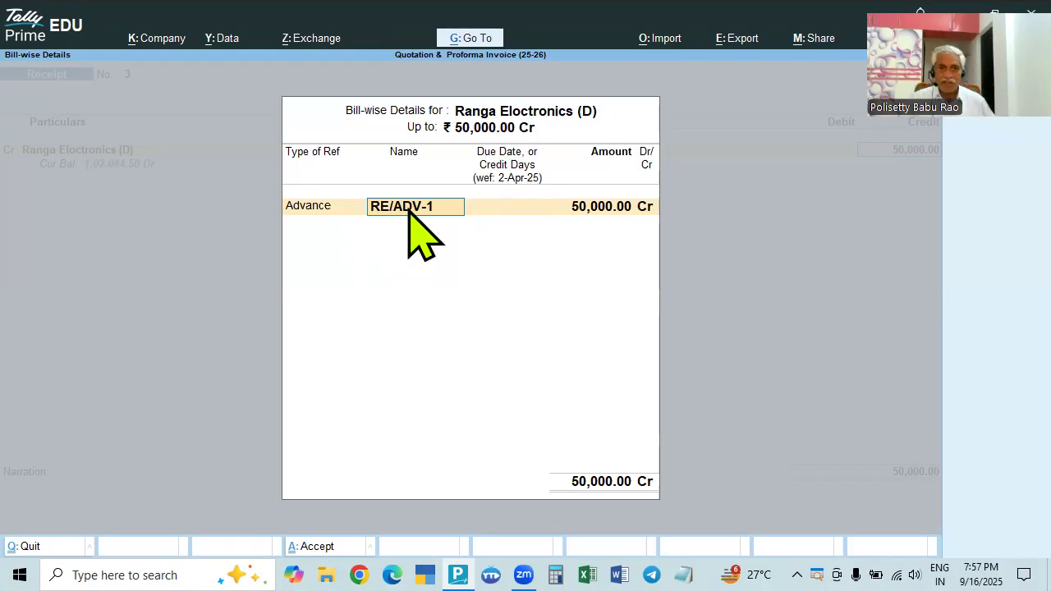
pyautogui.press('Return')
# - Accept the bill-wise details and debit State Bank of India for 50,000.00
pyautogui.press('Return')
pyautogui.press('Return')
pyautogui.press('Return')
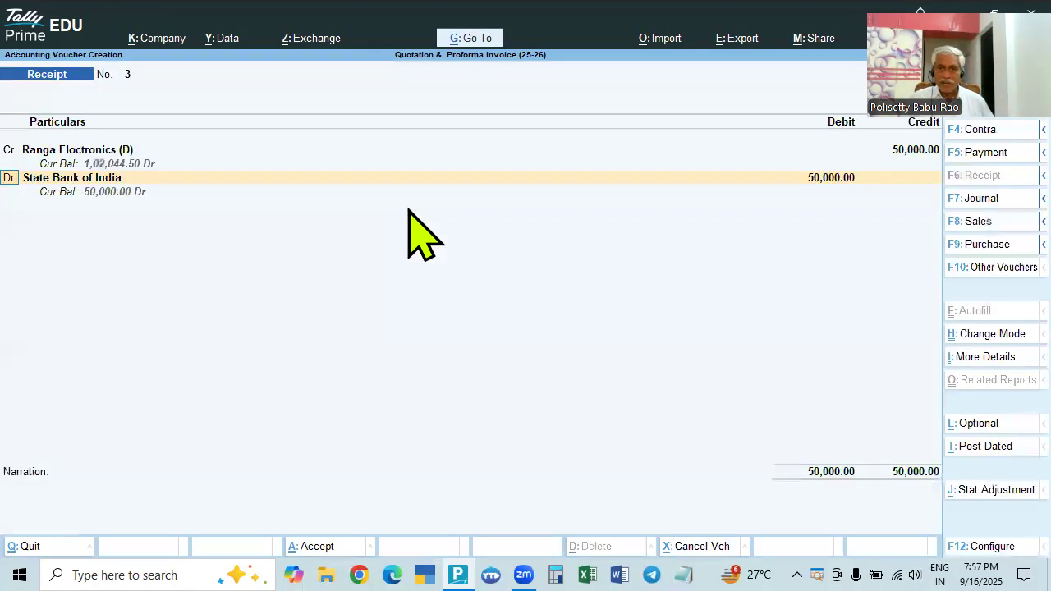
pyautogui.press('Return')
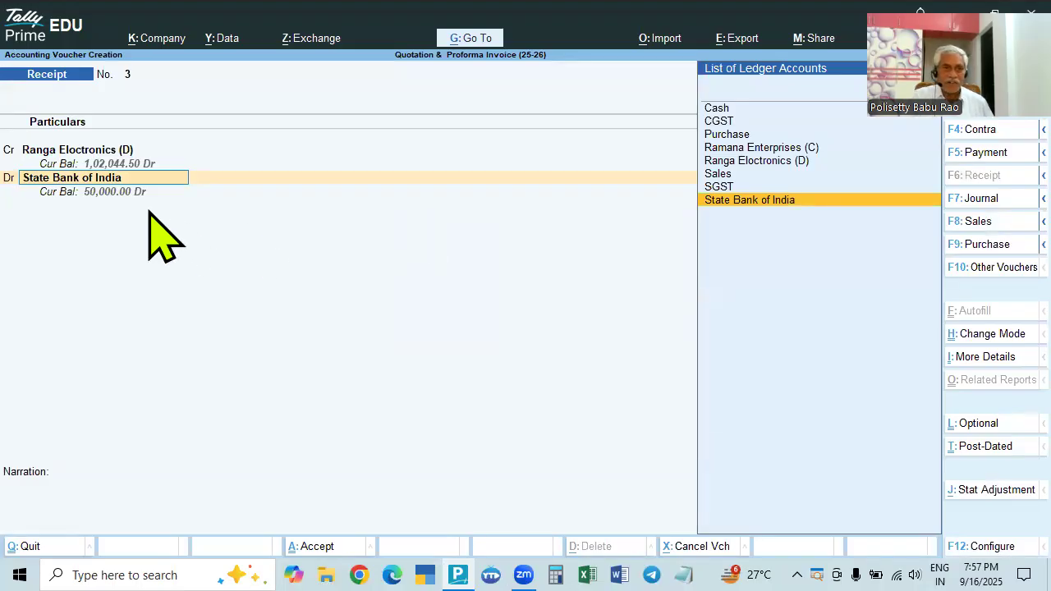
pyautogui.press('Return')
pyautogui.press('Return')
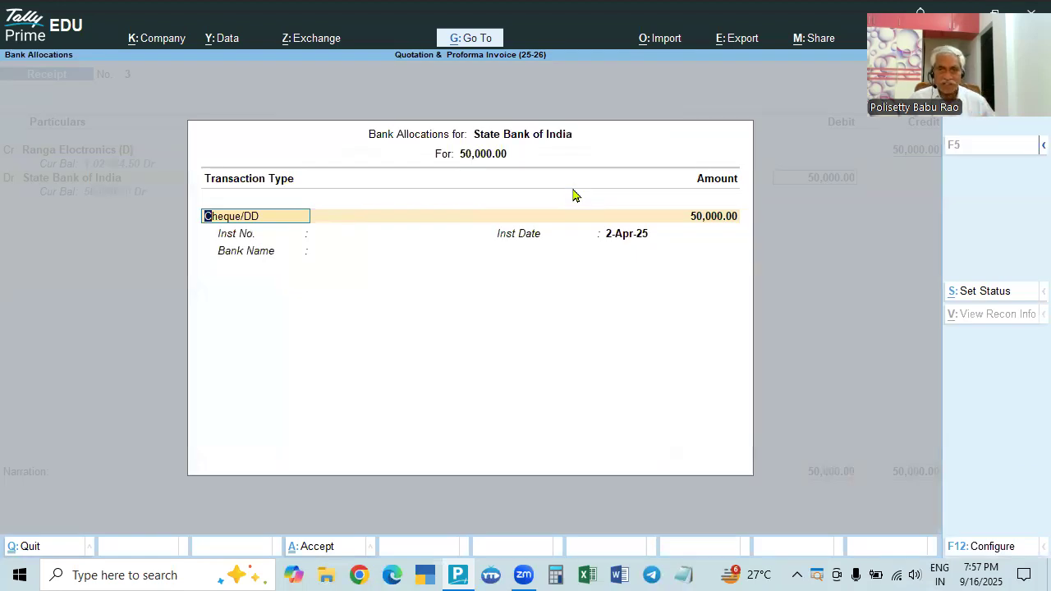
# - Keep Cheque/DD as the transaction type and enter instrument number 258258 with the date 2-Apr-25 in the bank allocations
pyautogui.press('Return')
pyautogui.press('Return')
pyautogui.write('12')
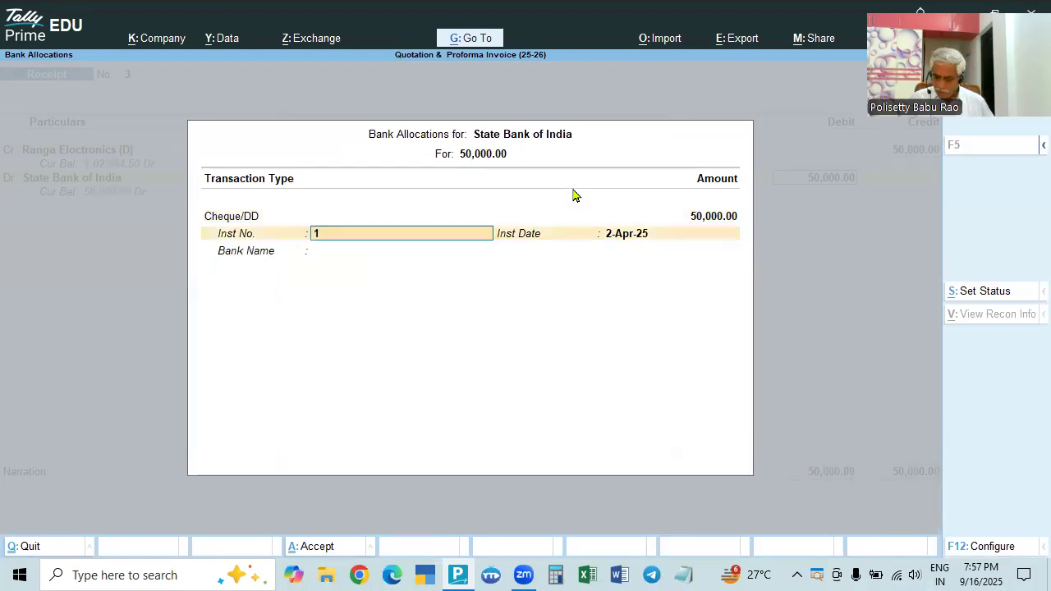
pyautogui.press('BackSpace')
pyautogui.press('BackSpace')
pyautogui.write('258258')
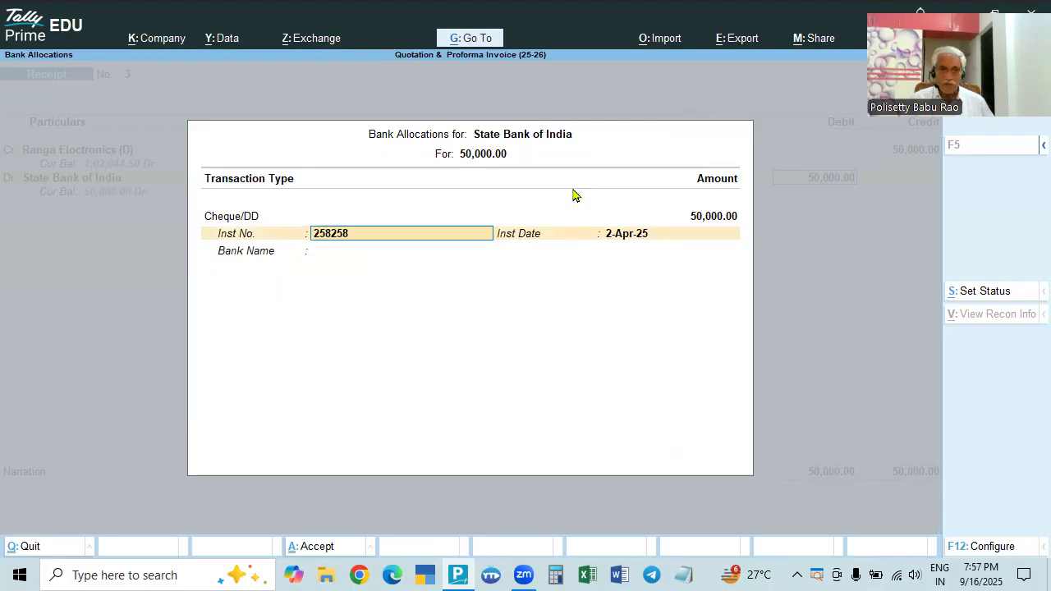
pyautogui.press('Return')
pyautogui.press('Return')
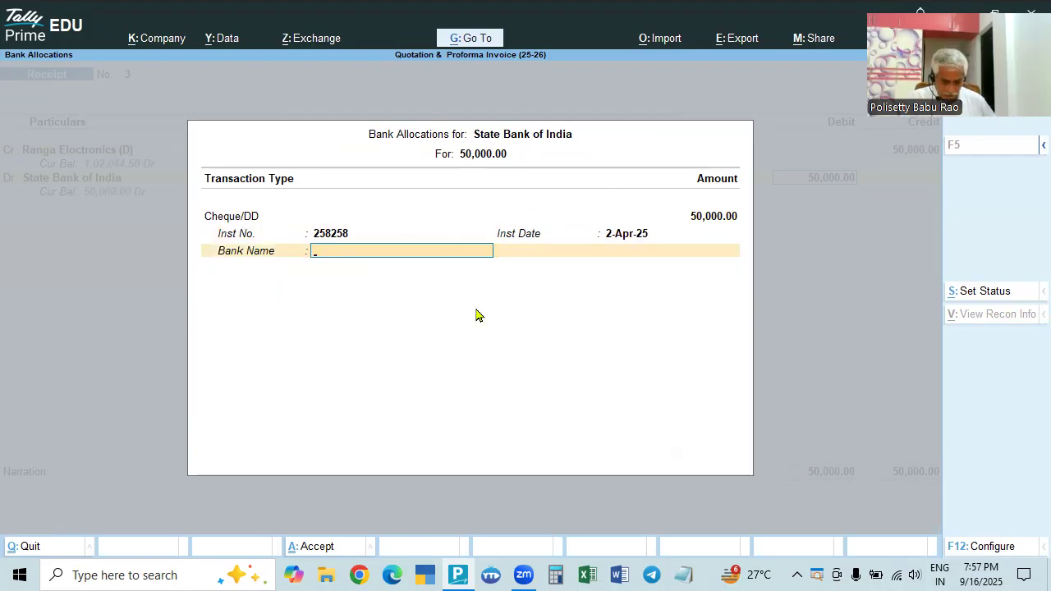
# - Specify HDFC Bank as the cheque's bank name and complete the bank allocations
pyautogui.press('space')
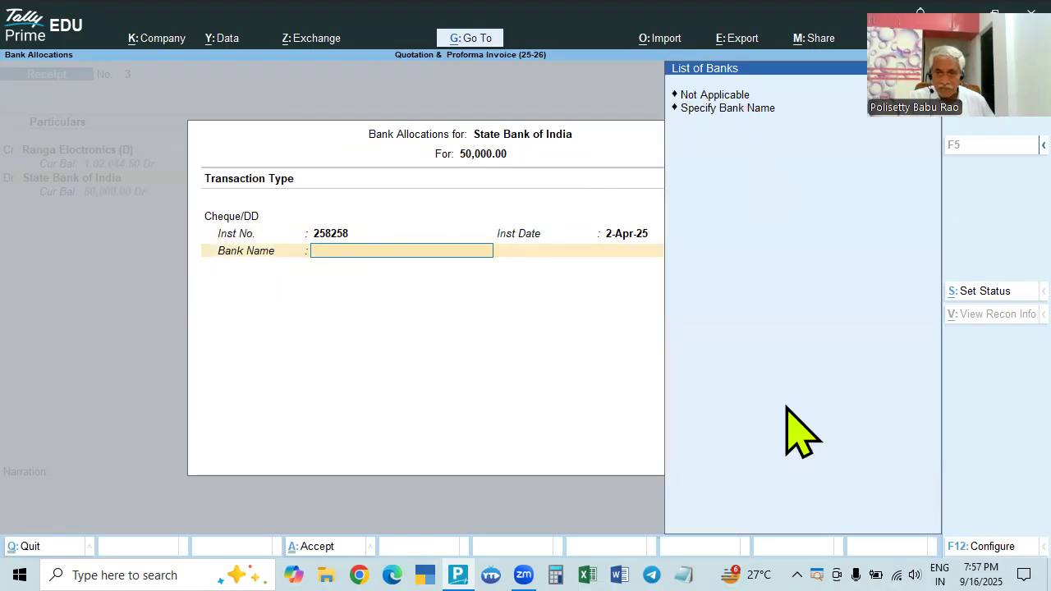
pyautogui.click(724, 108)
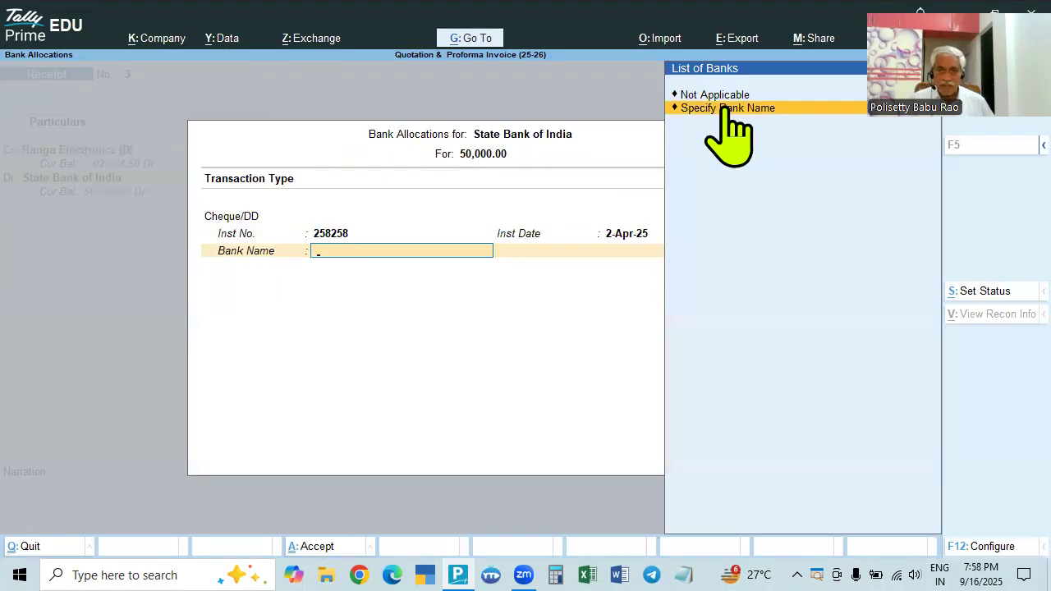
pyautogui.click(725, 109)
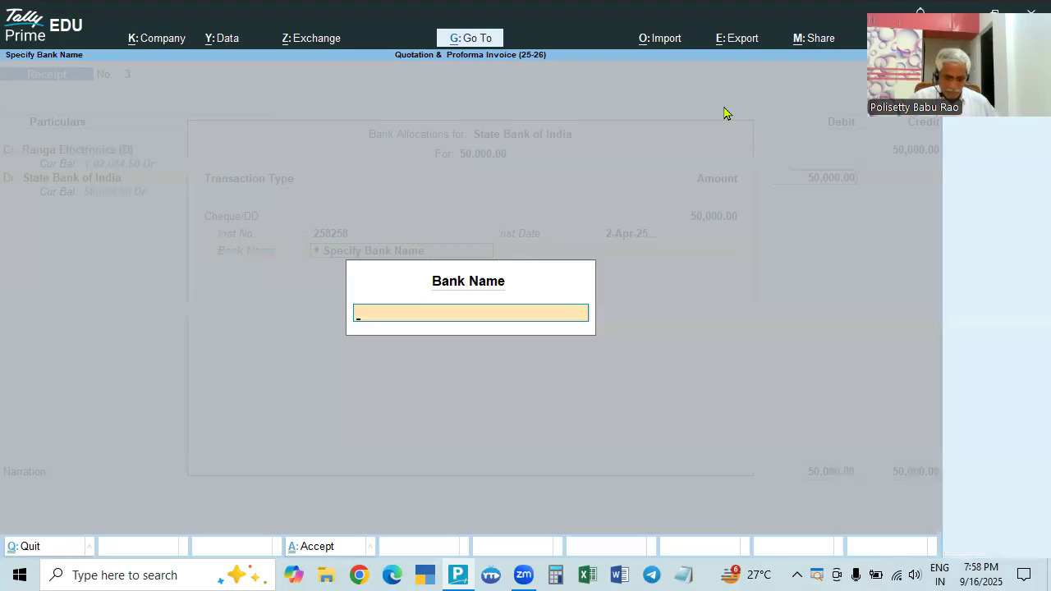
pyautogui.write('Hdfc B')
pyautogui.press('BackSpace')
pyautogui.press('BackSpace')
pyautogui.press('BackSpace')
pyautogui.press('BackSpace')
pyautogui.write('DFC')
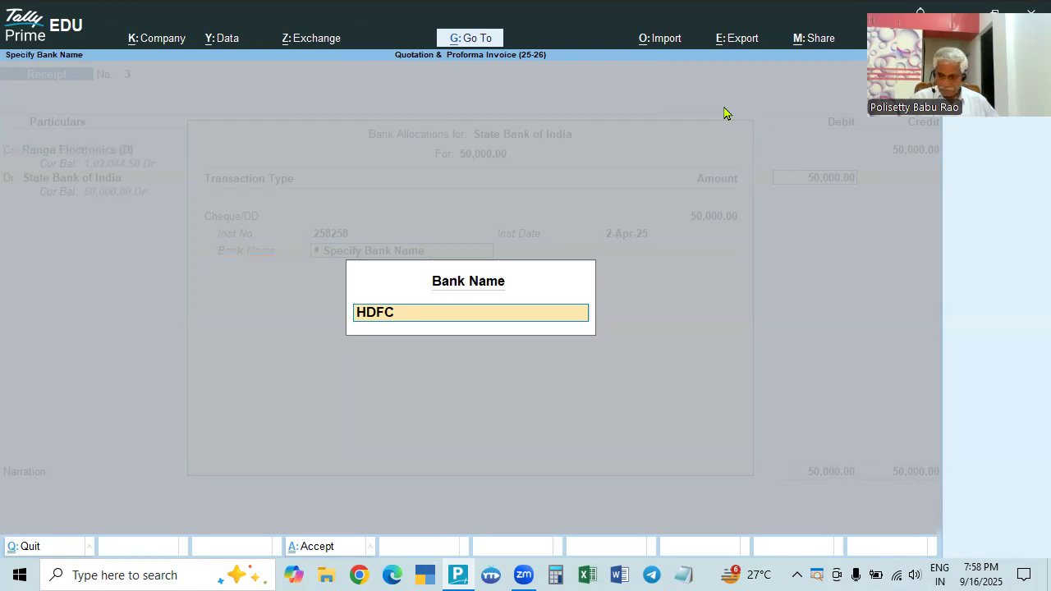
pyautogui.write('ban')
pyautogui.press('BackSpace')
pyautogui.press('BackSpace')
pyautogui.press('BackSpace')
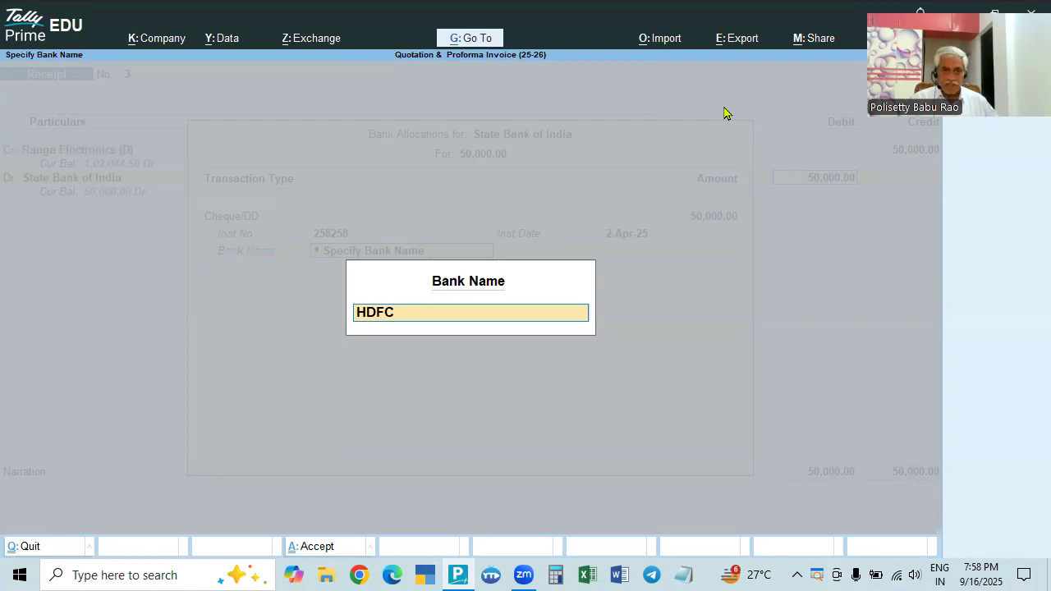
pyautogui.write('Bank')
pyautogui.press('Return')
pyautogui.press('Return')
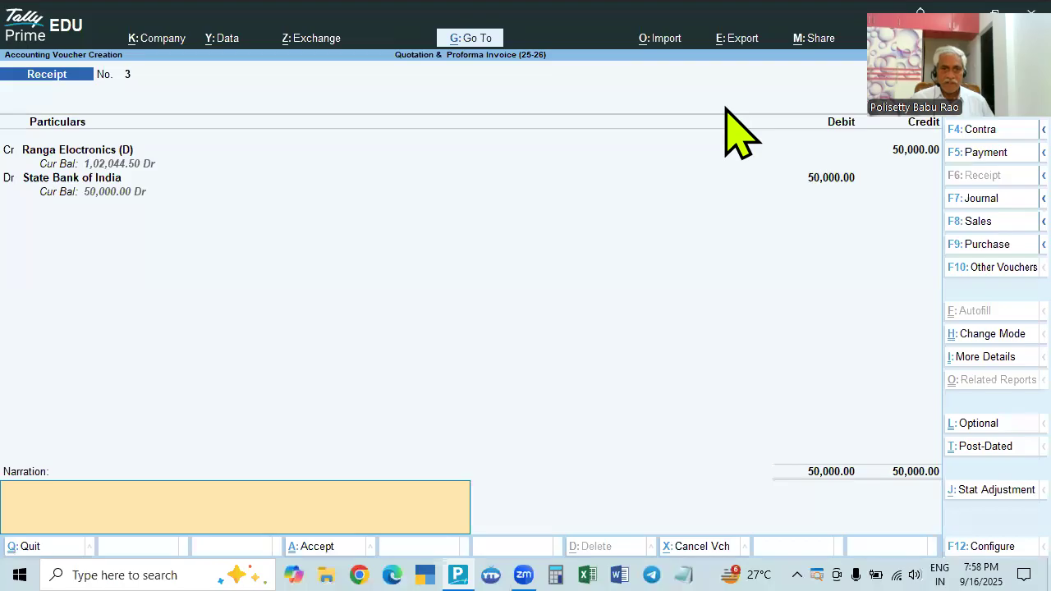
# - Save the receipt voucher without a narration and leave voucher entry
pyautogui.press('Return')
pyautogui.press('Return')
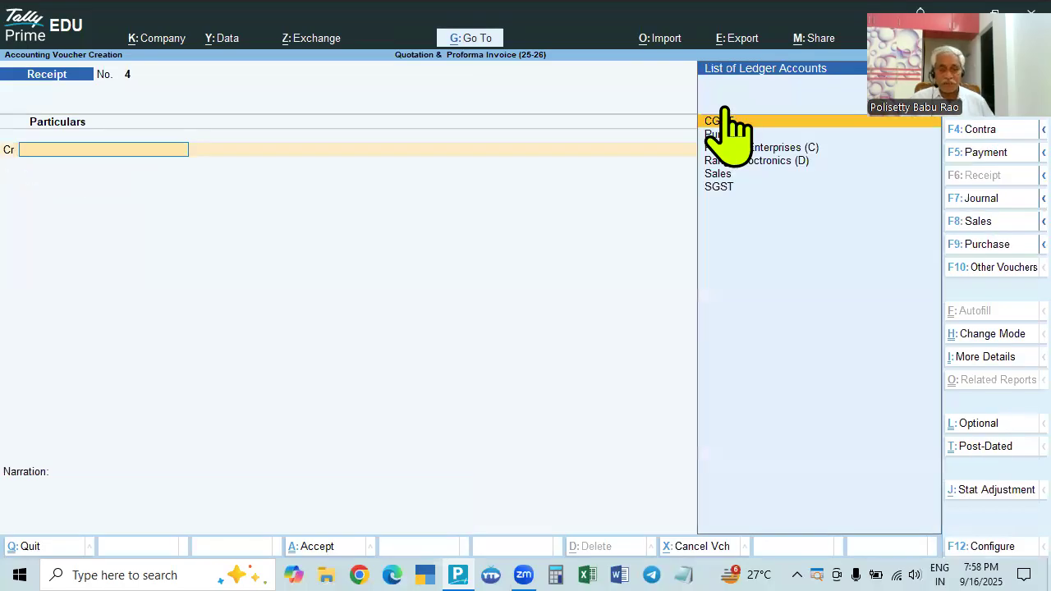
pyautogui.press('Escape')
pyautogui.press('Return')
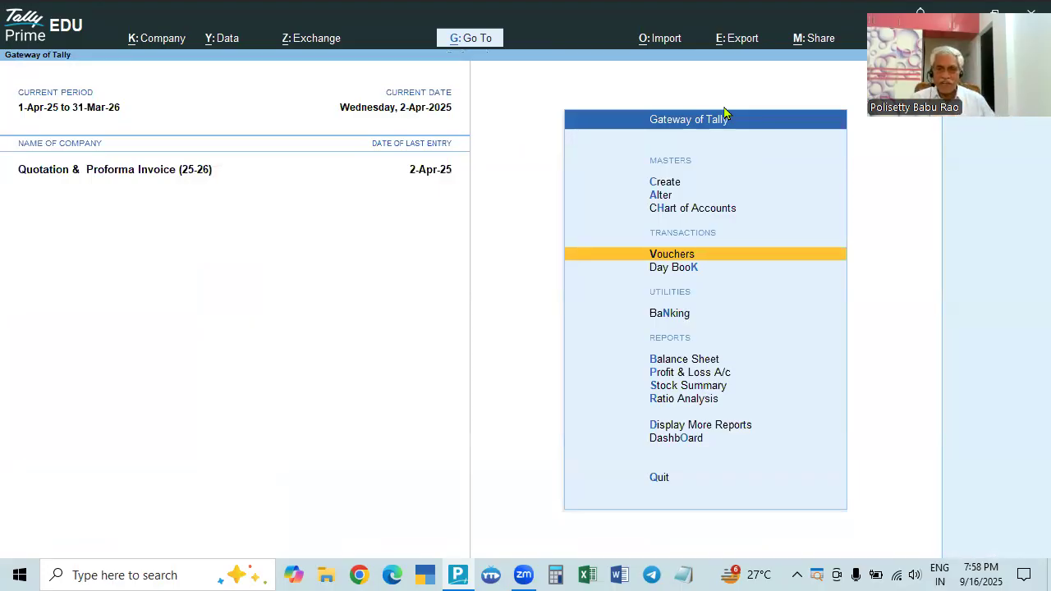
pyautogui.press('Return')
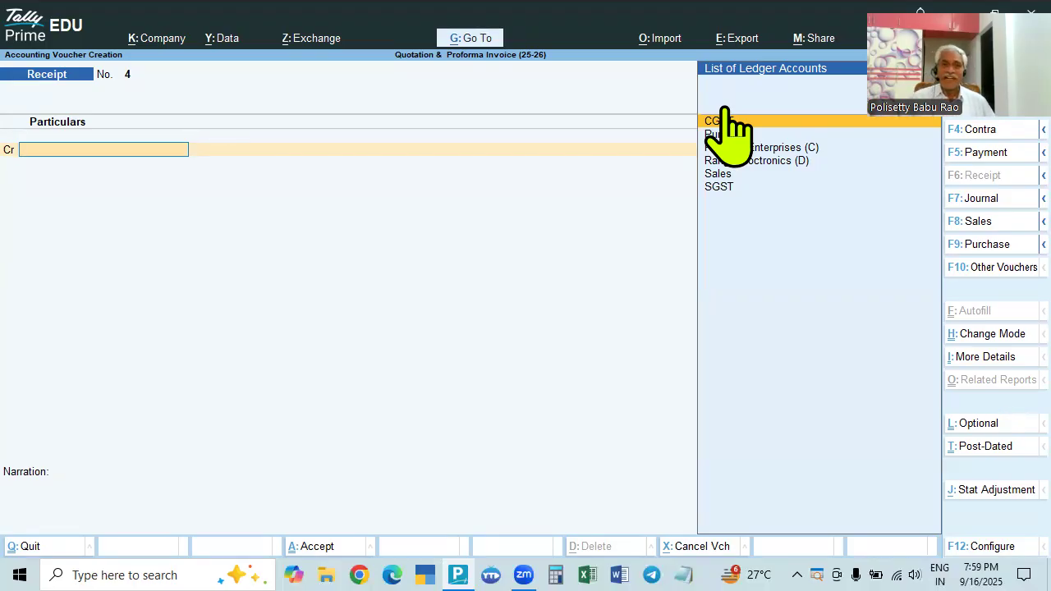
pyautogui.press('Escape')
pyautogui.press('y')
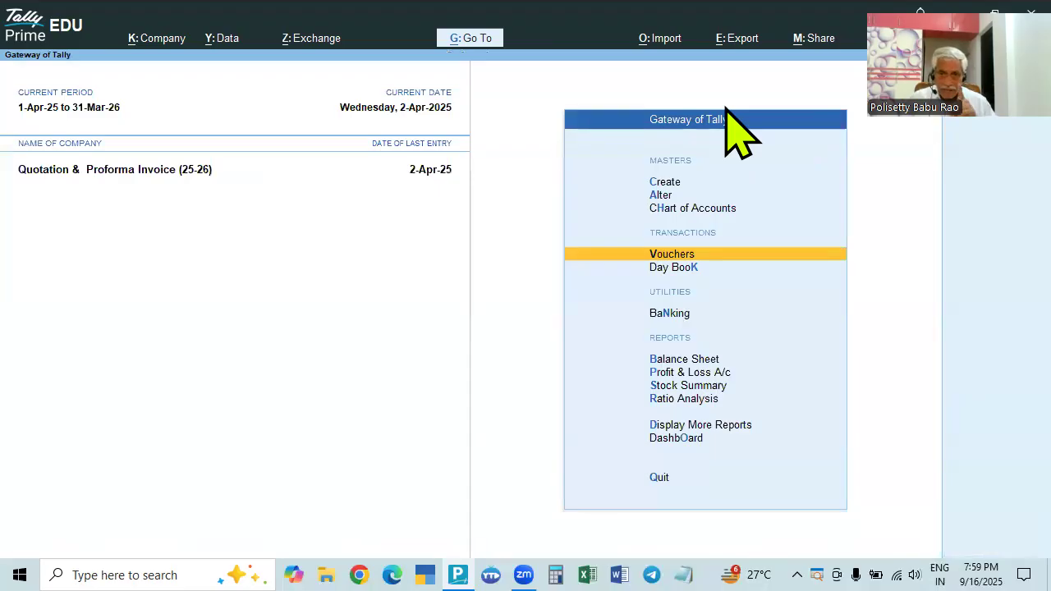
pyautogui.press('Return')
pyautogui.press('F2')
pyautogui.press('BackSpace')
pyautogui.press('Return')
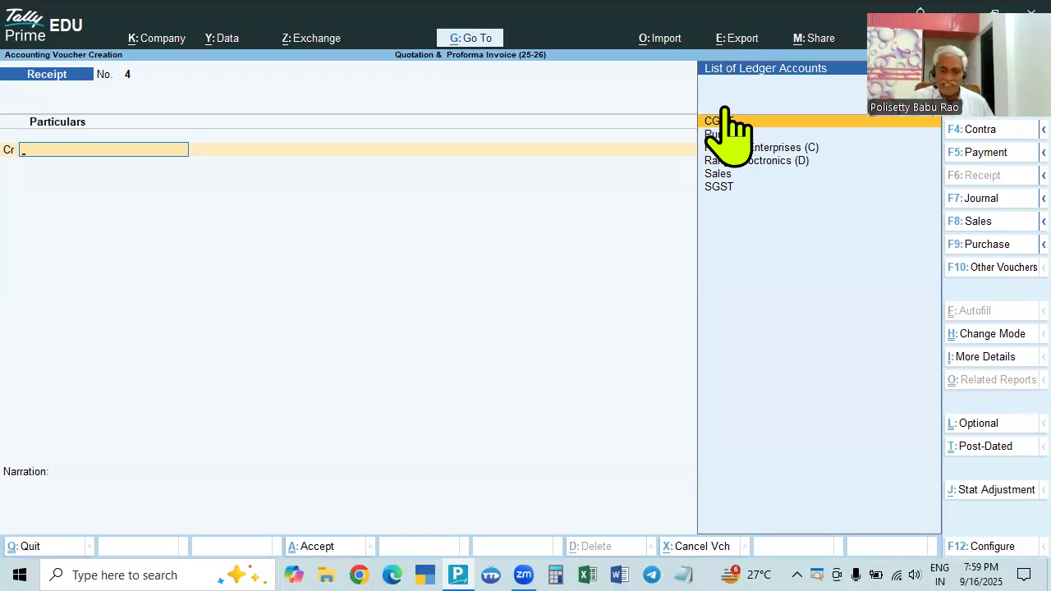
pyautogui.press('F8')
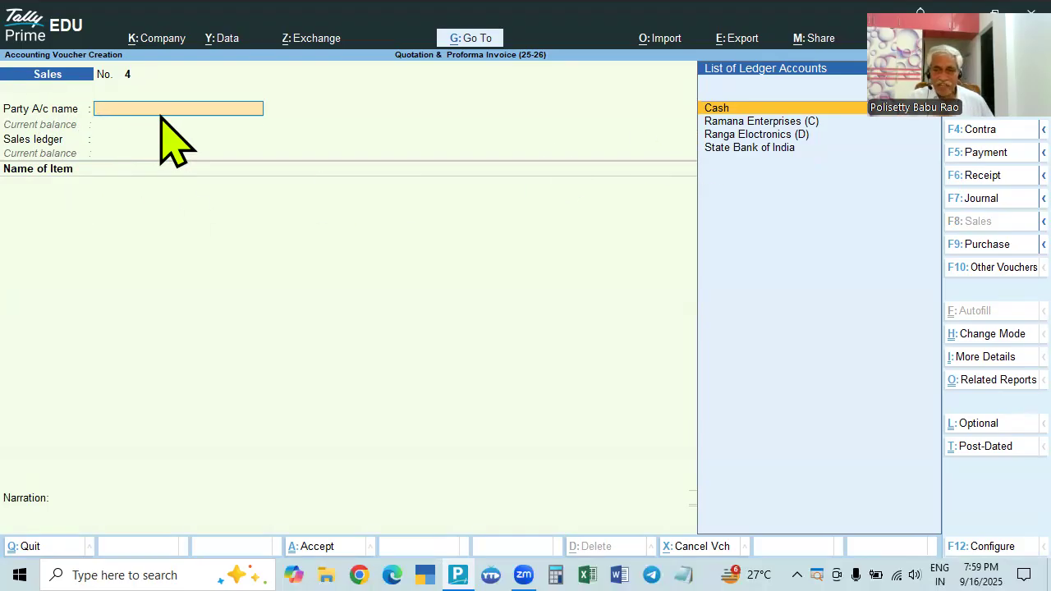
pyautogui.press('Escape')
pyautogui.press('Return')
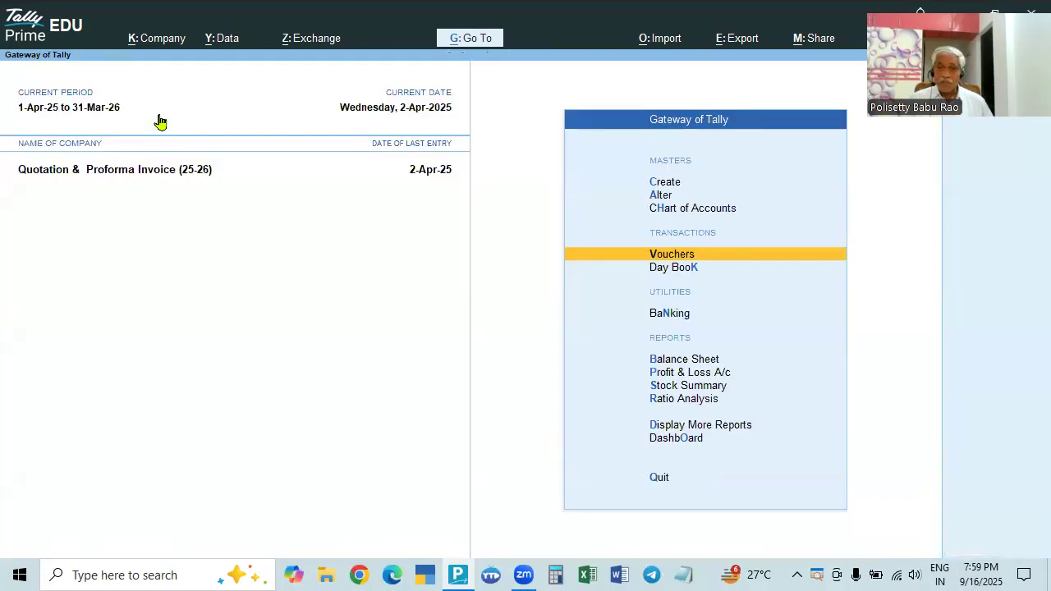
# - Open the Day Book and set its period to start from 1-Apr-25
pyautogui.press('Down')
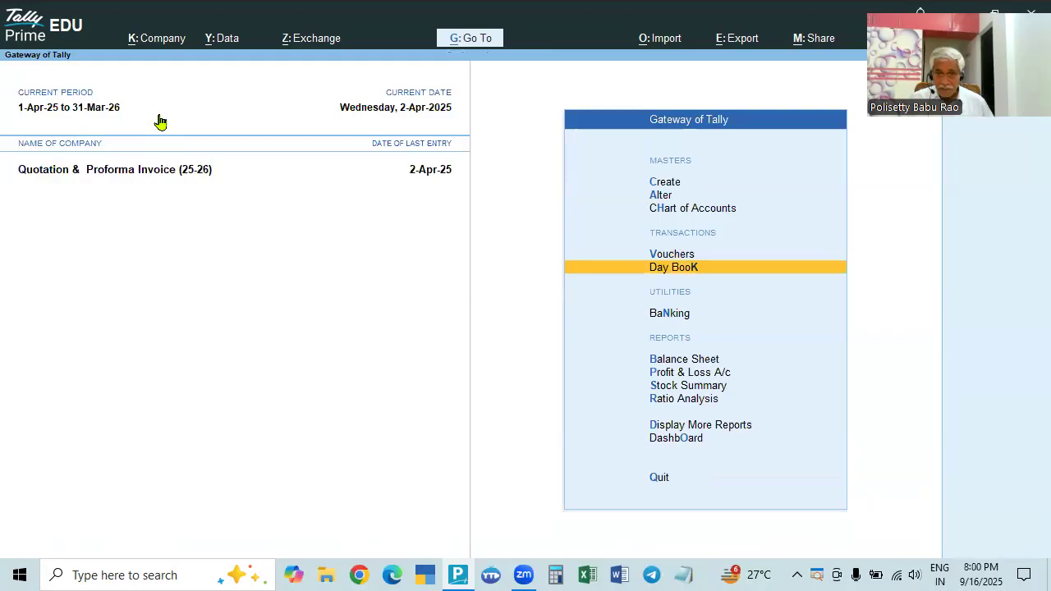
pyautogui.press('Return')
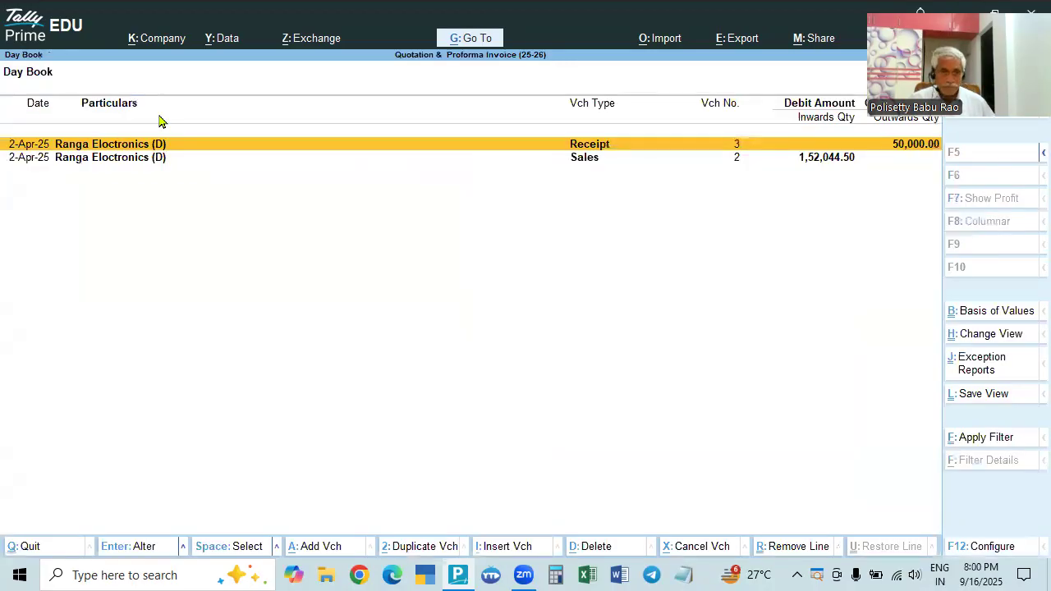
pyautogui.press('F2')
pyautogui.write('1')
pyautogui.press('Return')
pyautogui.press('Down')
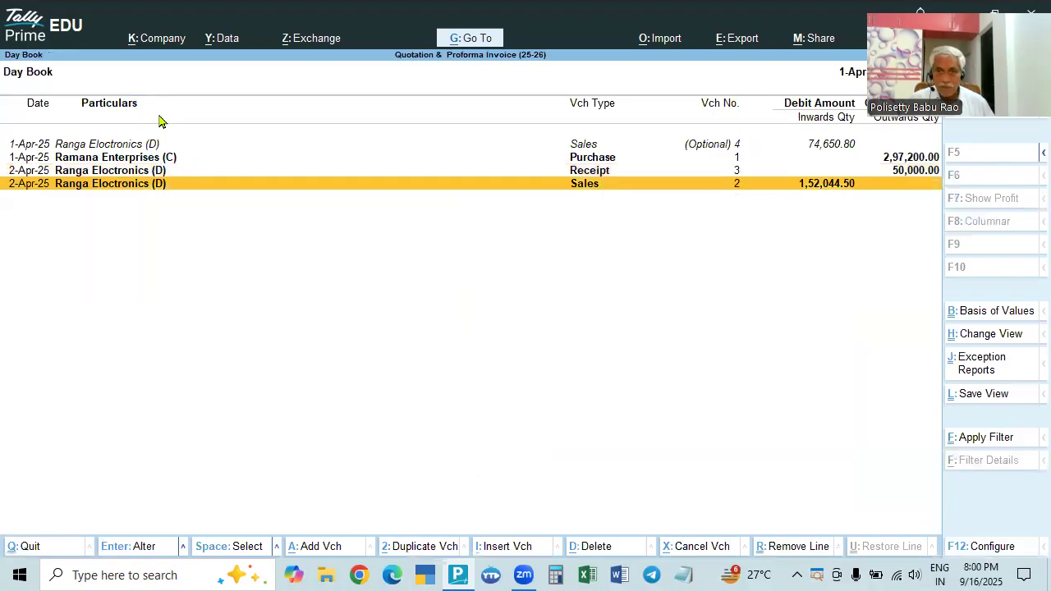
# - Review the optional sales voucher for Ranga Eloctronics (D) from the Day Book, and return to the list
pyautogui.press('Up')
pyautogui.press('Up')
pyautogui.press('Up')
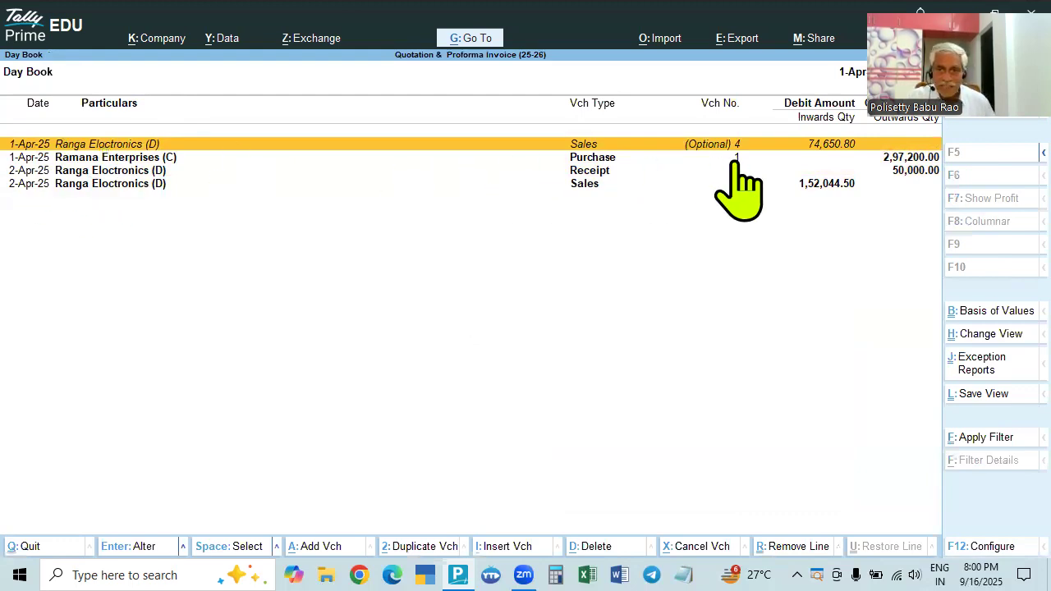
pyautogui.click(832, 147)
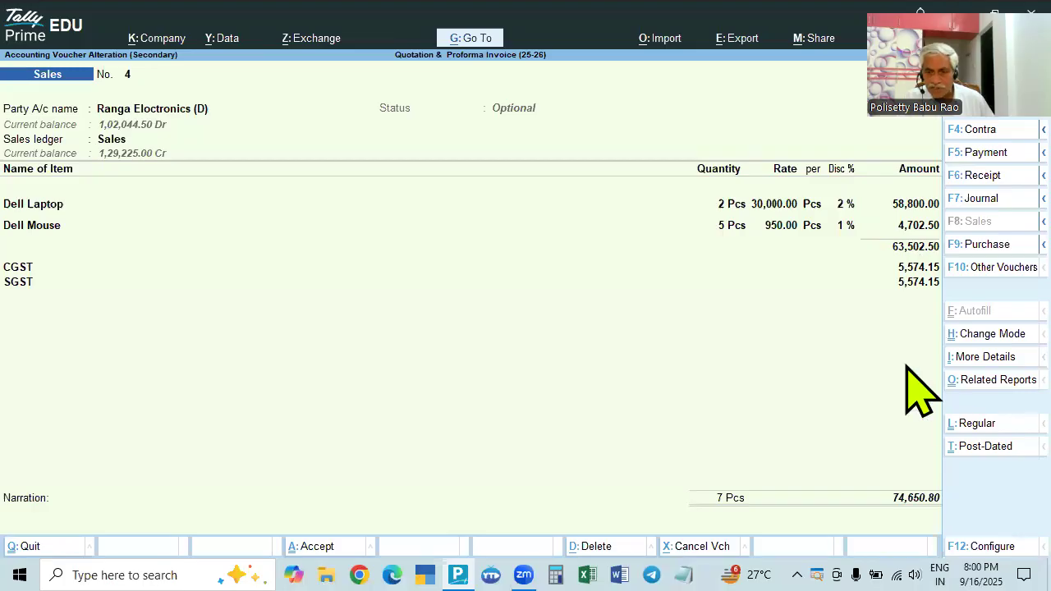
pyautogui.press('Escape')
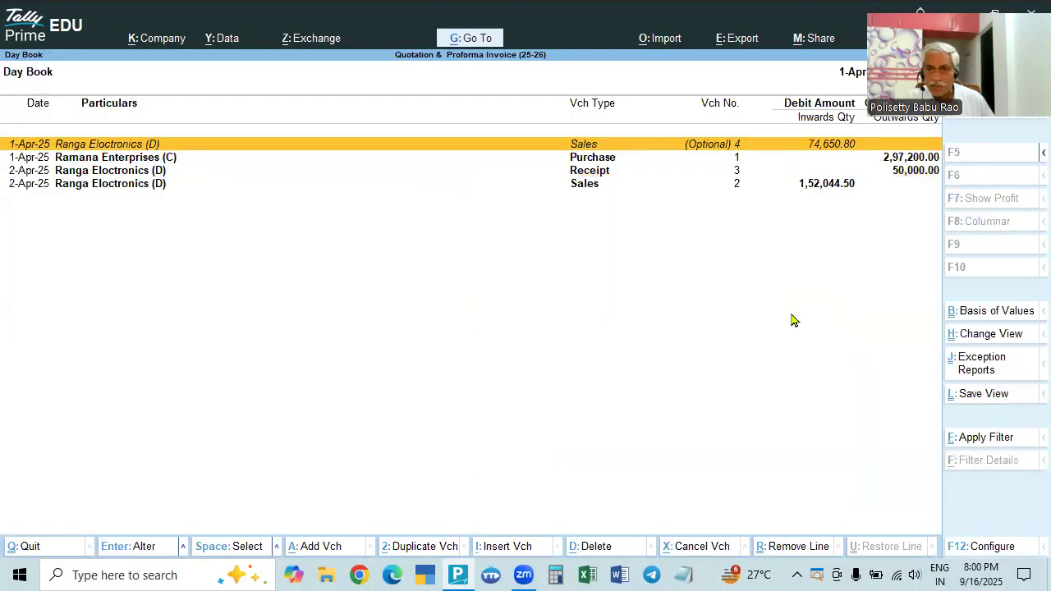
# - Set the amount of the Ranga Eloctronics (D) receipt voucher to 25,000 and save the voucher
pyautogui.click(908, 175)
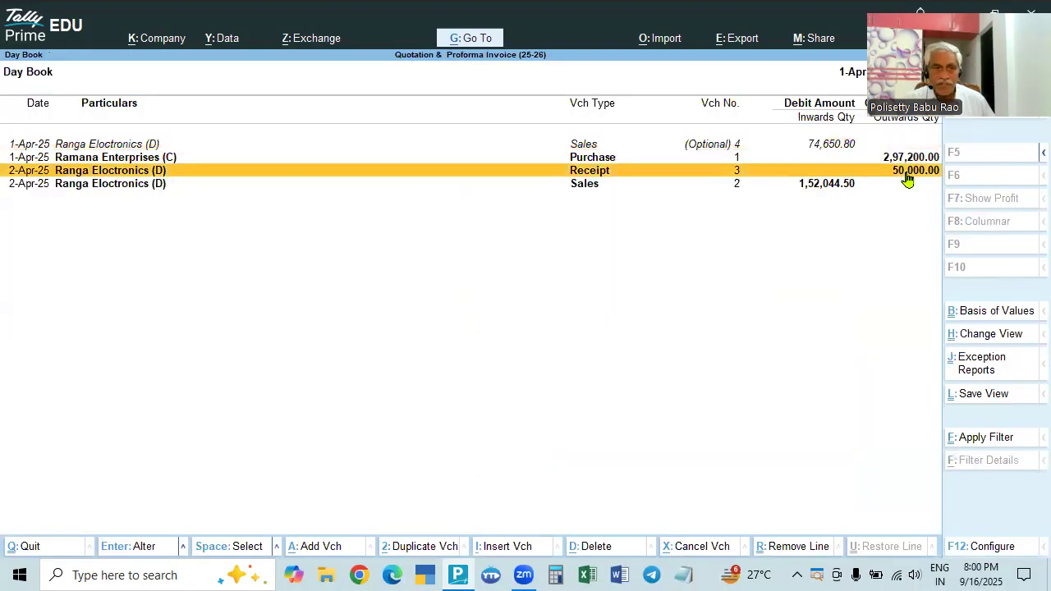
pyautogui.press('Return')
pyautogui.press('Return')
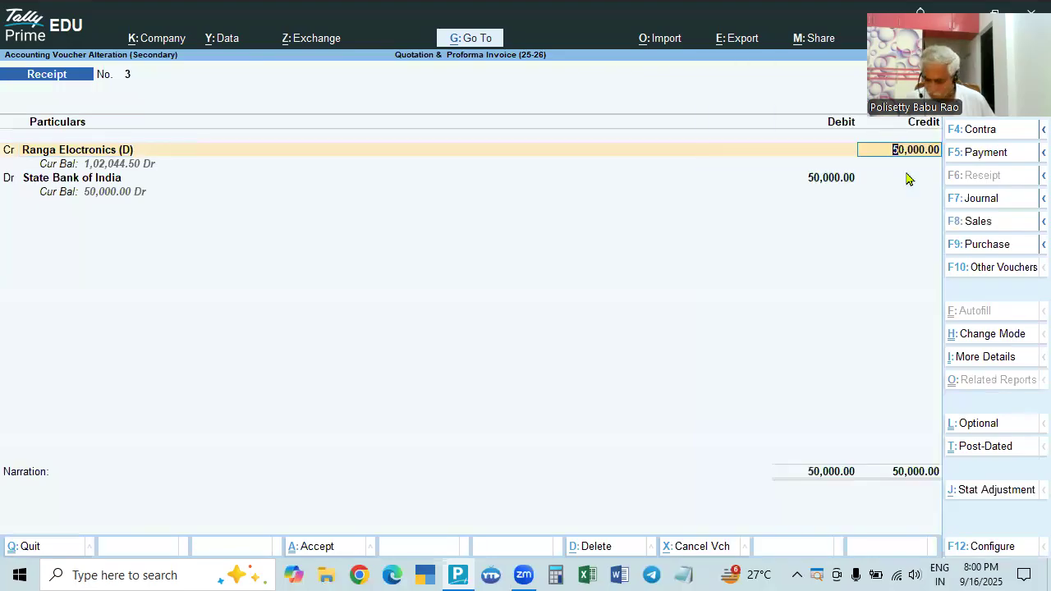
pyautogui.write('25000')
pyautogui.press('Return')
pyautogui.press('Return')
pyautogui.press('Return')
pyautogui.press('Return')
pyautogui.press('Return')
pyautogui.press('Return')
pyautogui.press('Return')
pyautogui.press('Return')
pyautogui.press('Return')
pyautogui.press('Return')
pyautogui.press('Return')
pyautogui.press('Return')
pyautogui.press('Return')
pyautogui.press('Return')
pyautogui.press('Return')
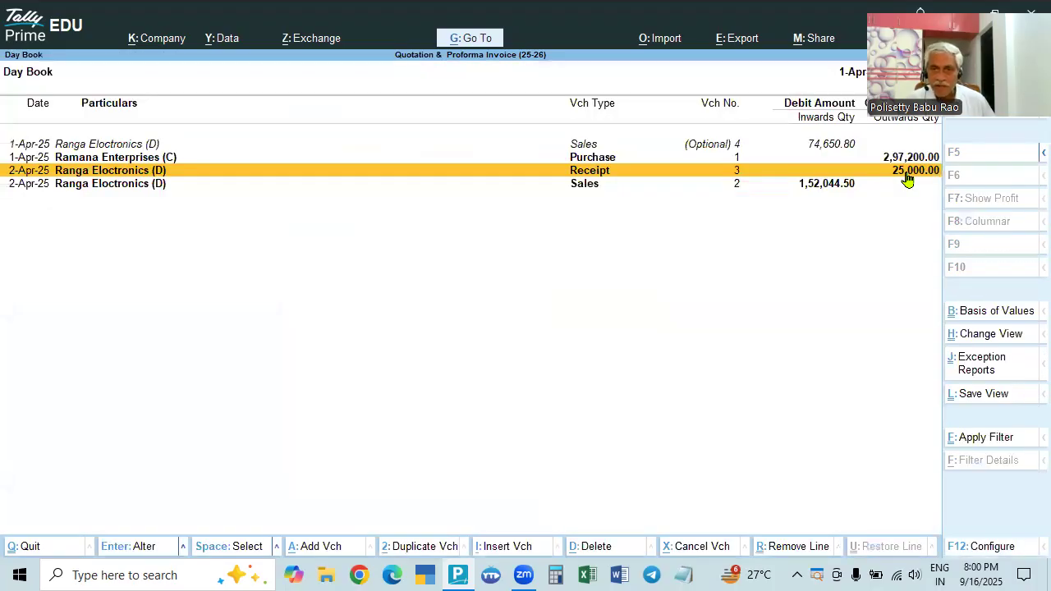
# - Compare the receipt with the optional sales voucher in the Day Book, and return to the Gateway of Tally
pyautogui.press('Up')
pyautogui.press('Up')
pyautogui.press('Down')
pyautogui.press('Down')
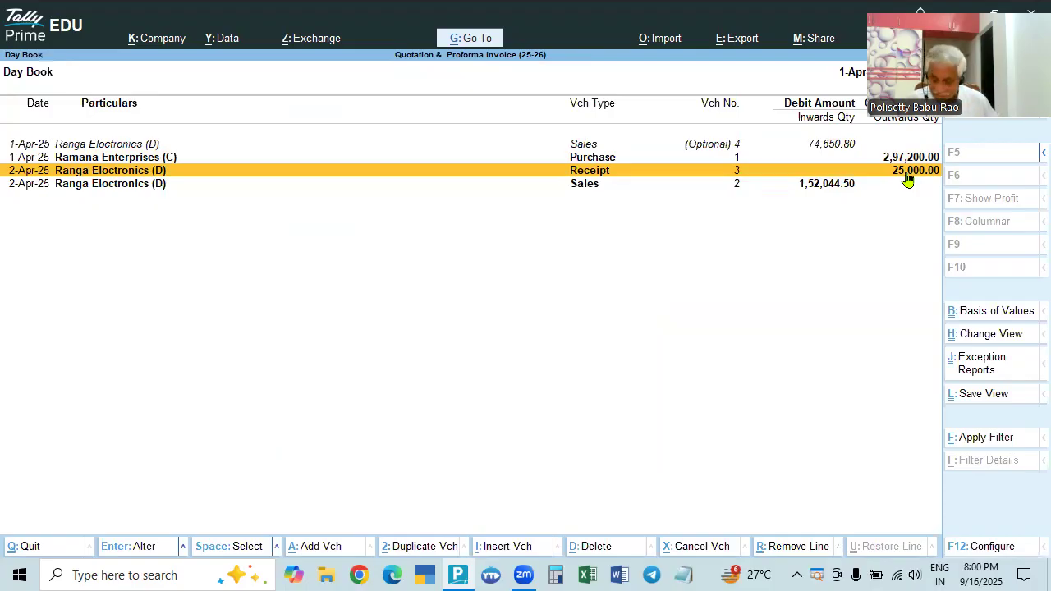
pyautogui.press('Up')
pyautogui.press('Up')
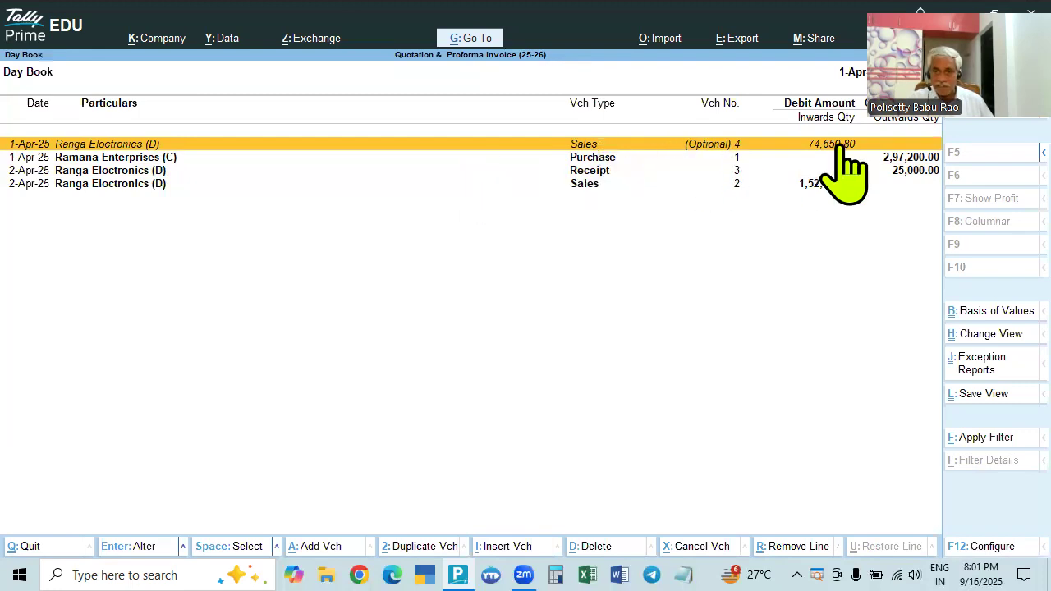
pyautogui.press('Escape')
pyautogui.press('Escape')
pyautogui.press('Escape')
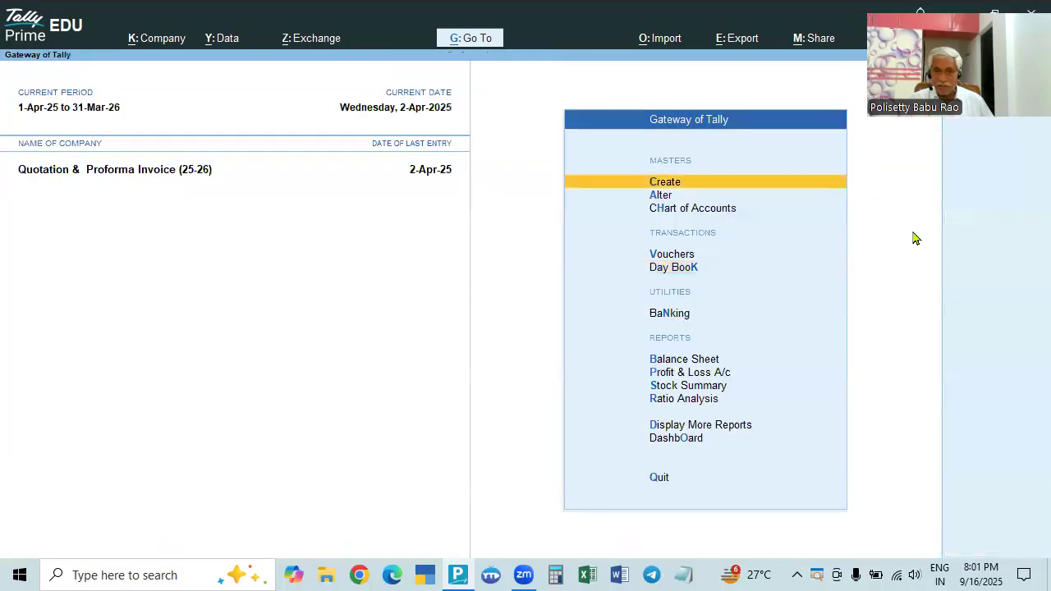
# - Examine the Optional Vouchers register in the exception reports, and return to the Gateway of Tally
pyautogui.press('Down')
pyautogui.press('Down')
pyautogui.press('Down')
pyautogui.press('Down')
pyautogui.press('Down')
pyautogui.press('Down')
pyautogui.press('Down')
pyautogui.press('Down')
pyautogui.press('Down')
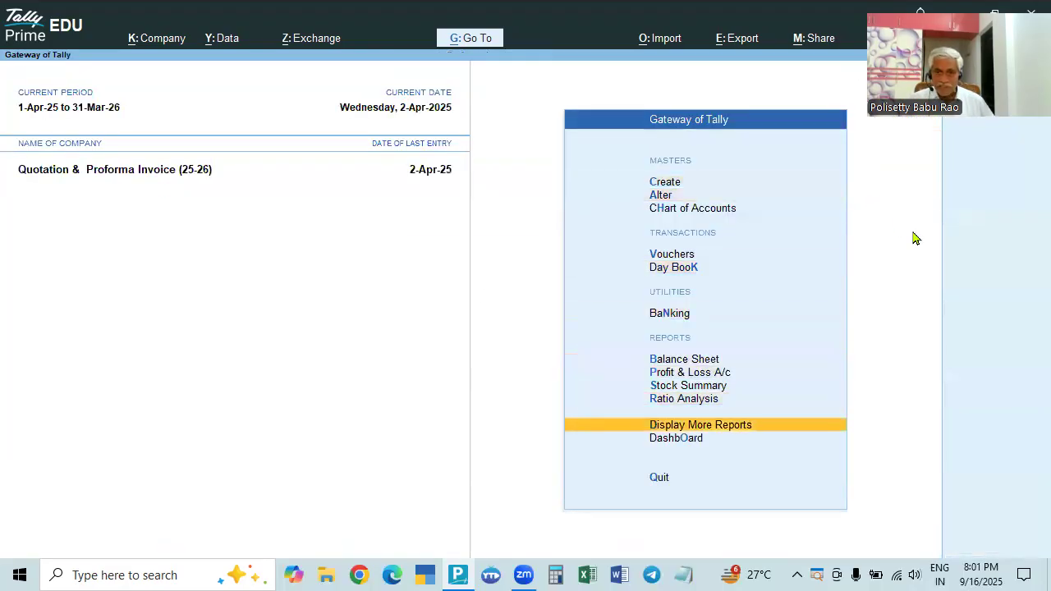
pyautogui.press('Return')
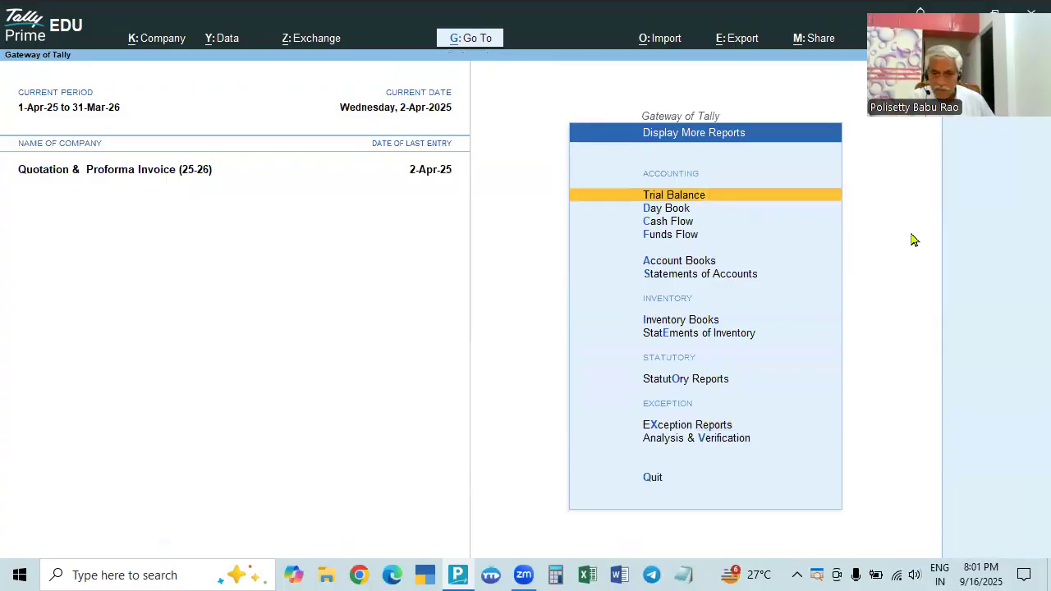
pyautogui.click(680, 426)
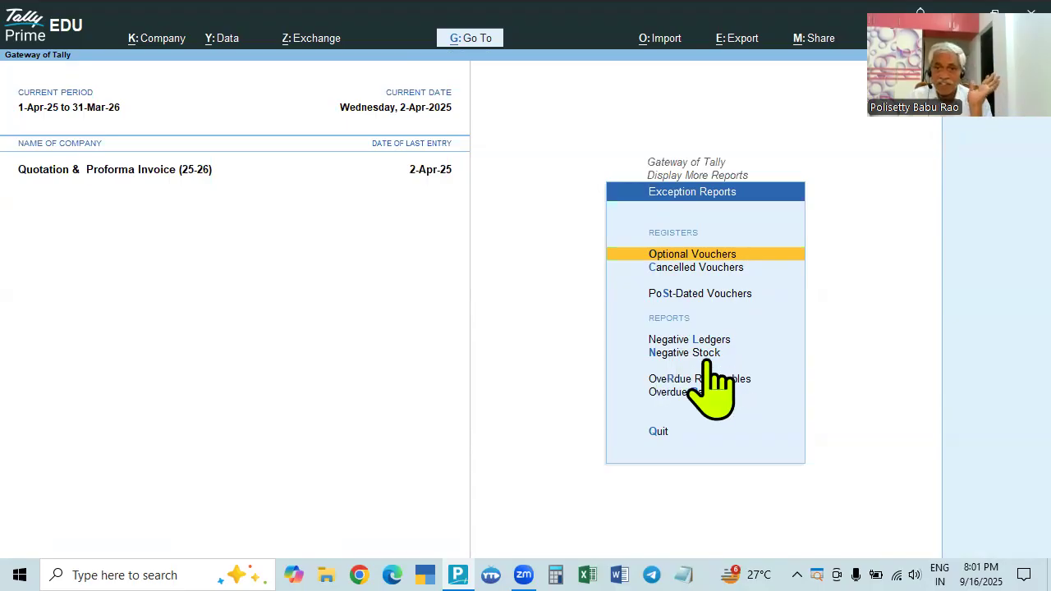
pyautogui.click(704, 257)
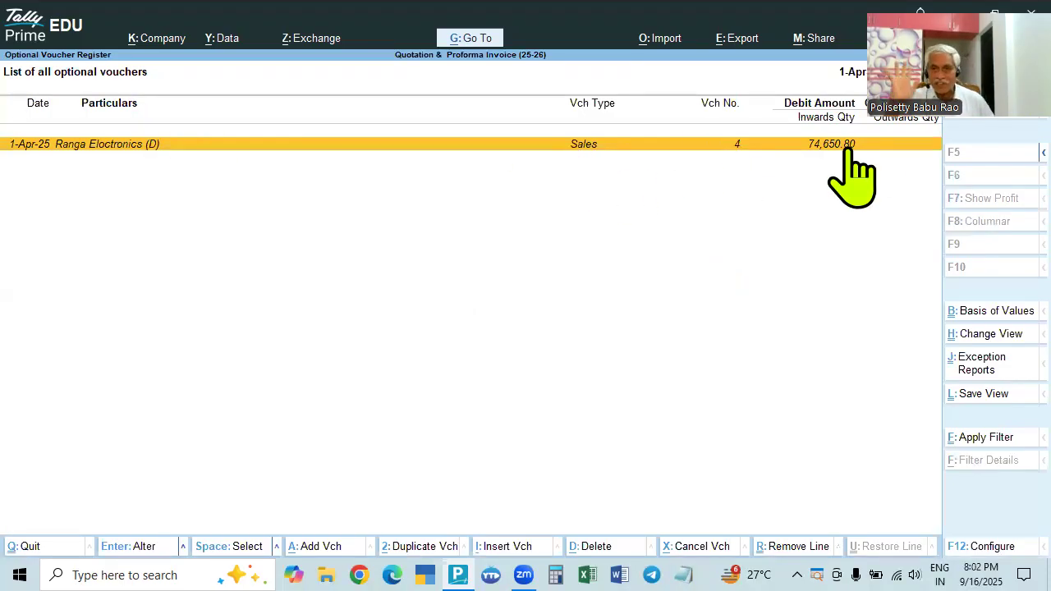
pyautogui.press('Escape')
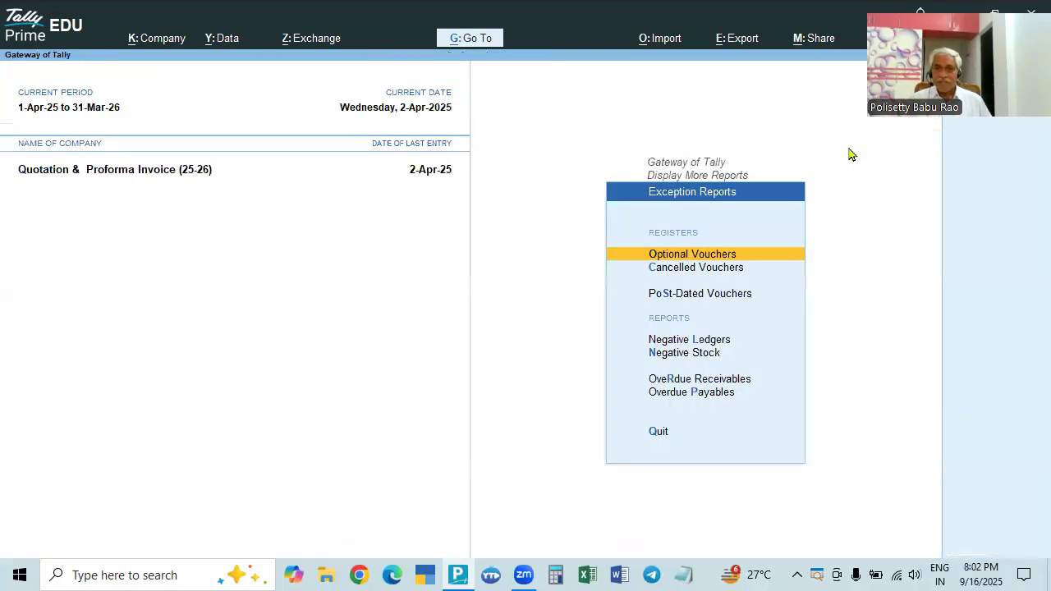
pyautogui.press('Escape')
pyautogui.press('Escape')
pyautogui.press('Escape')
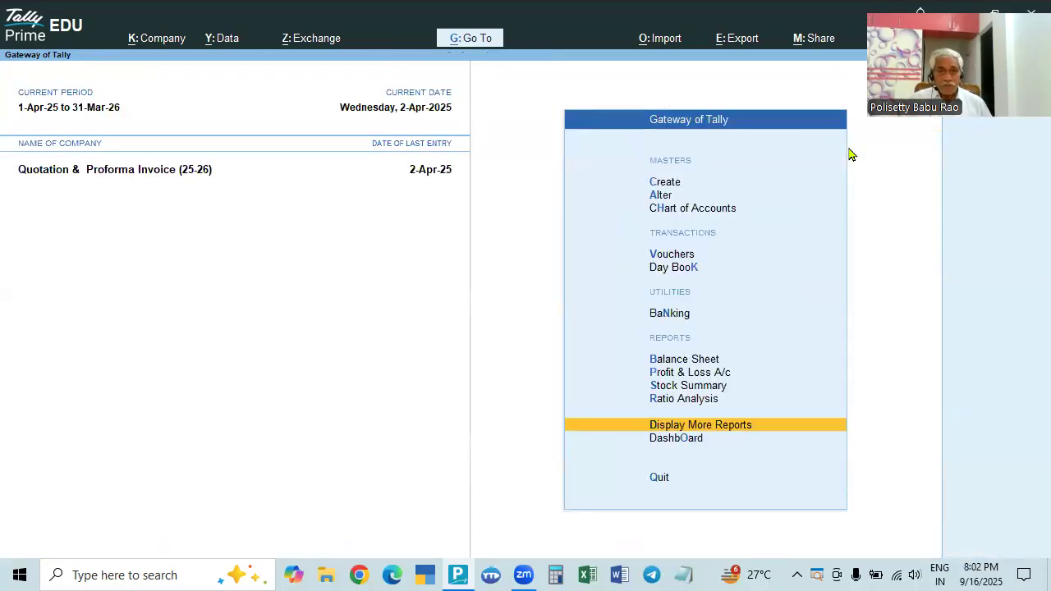
pyautogui.press('n')
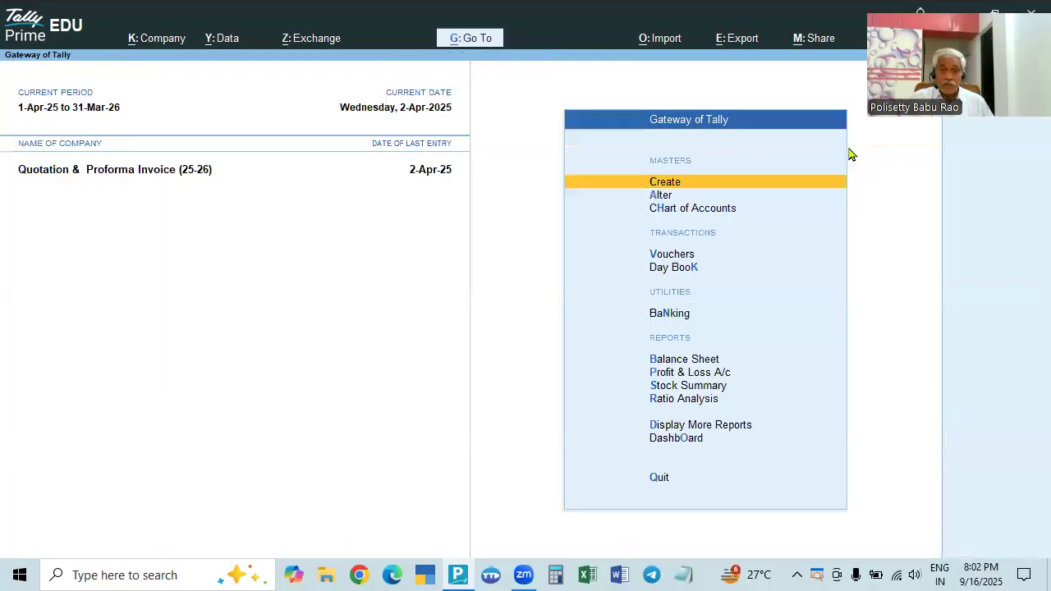
pyautogui.press('Down')
pyautogui.press('Down')
pyautogui.press('Down')
pyautogui.press('Return')
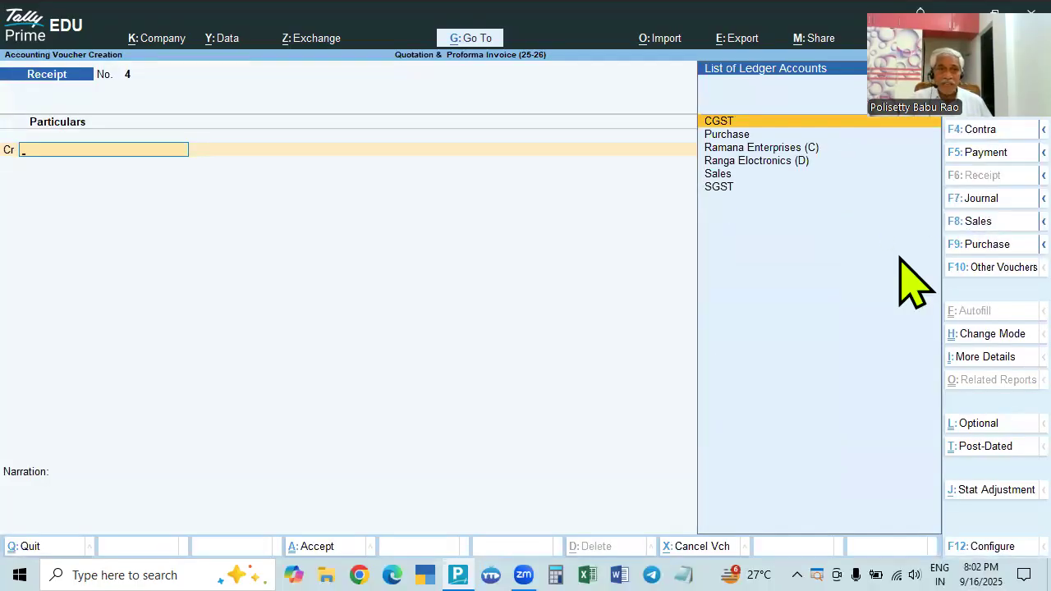
pyautogui.press('F8')
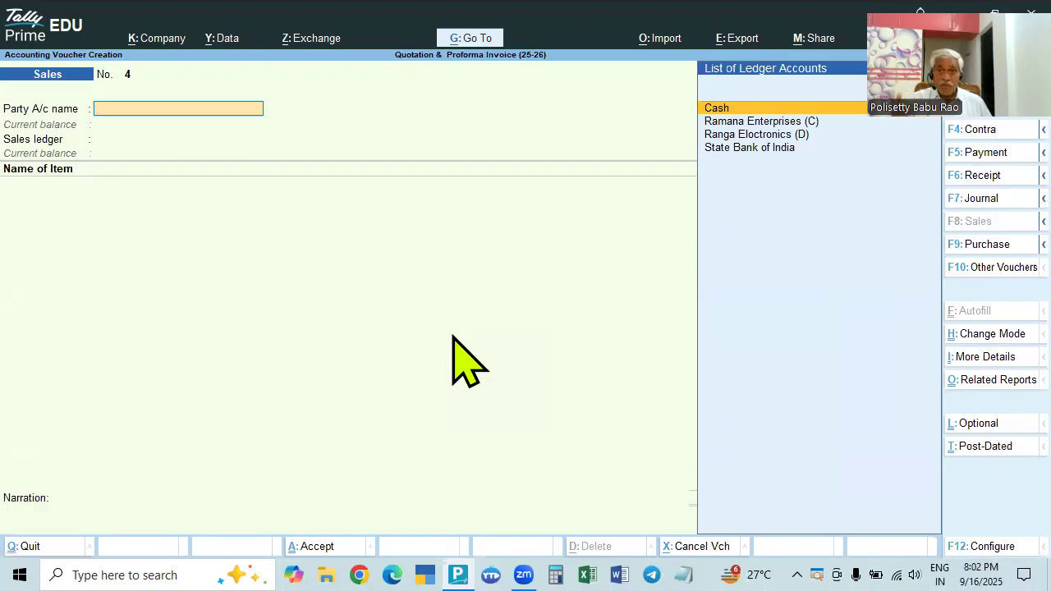
pyautogui.press('Escape')
# - Check the optional sales voucher for Ranga Eloctronics (D) in the Day Book, and return to the Gateway of Tally
pyautogui.press('Down')
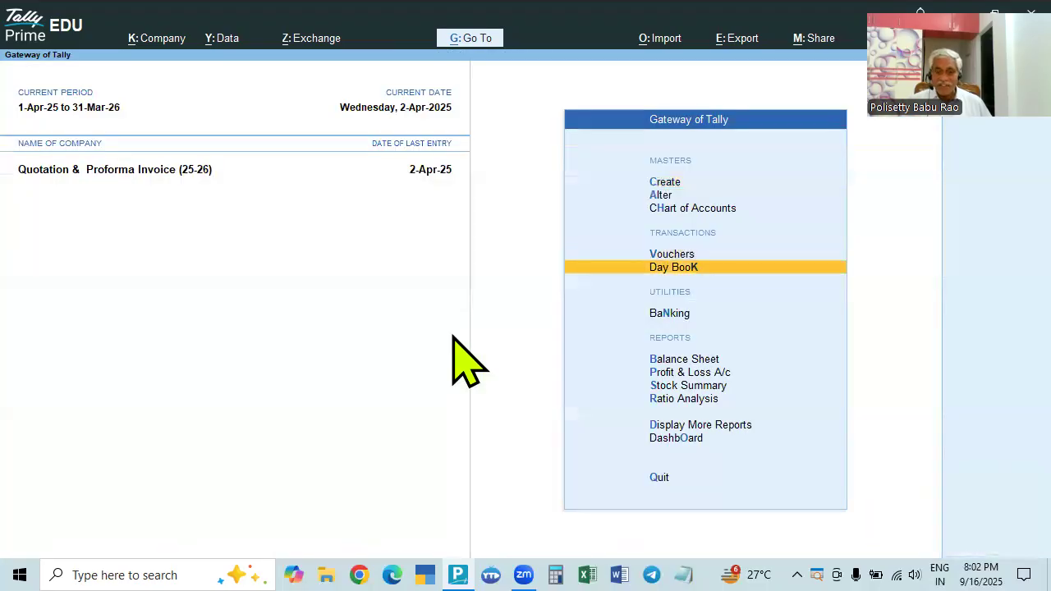
pyautogui.press('Return')
pyautogui.press('F2')
pyautogui.press('BackSpace')
pyautogui.press('Return')
pyautogui.press('Up')
pyautogui.press('Up')
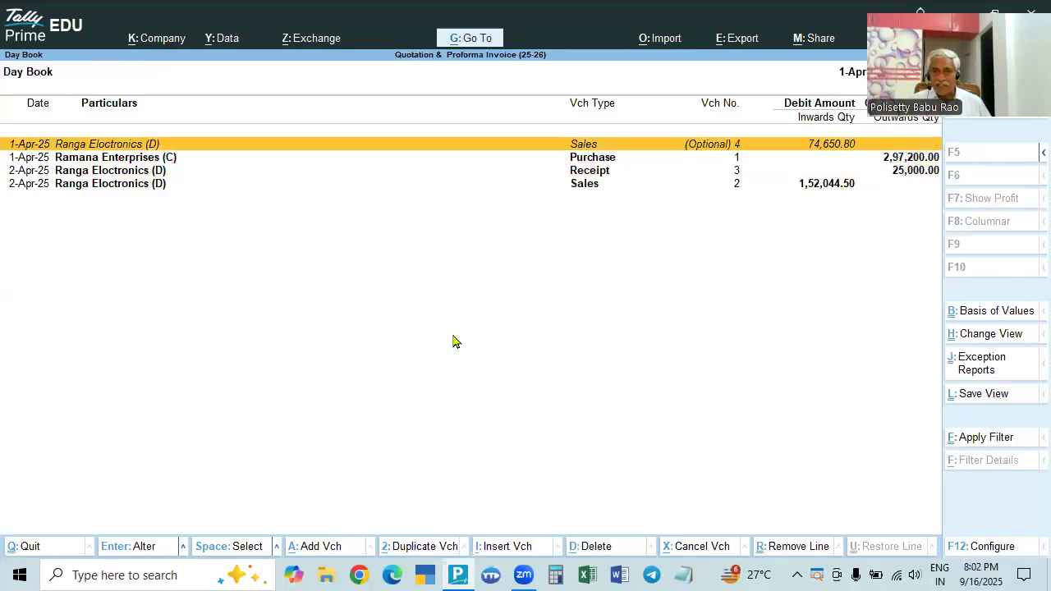
pyautogui.press('Escape')
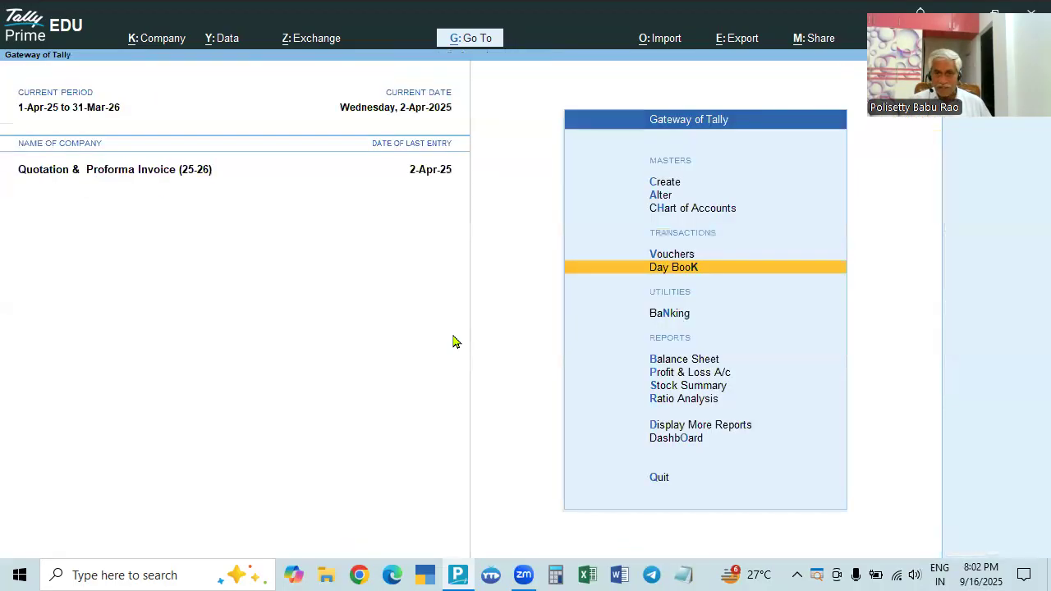
# - Open the Ranga Eloctronics (D) sales voucher for alteration from the Optional Vouchers register in the exception reports
pyautogui.press('Down')
pyautogui.press('Down')
pyautogui.press('Down')
pyautogui.press('Down')
pyautogui.press('Down')
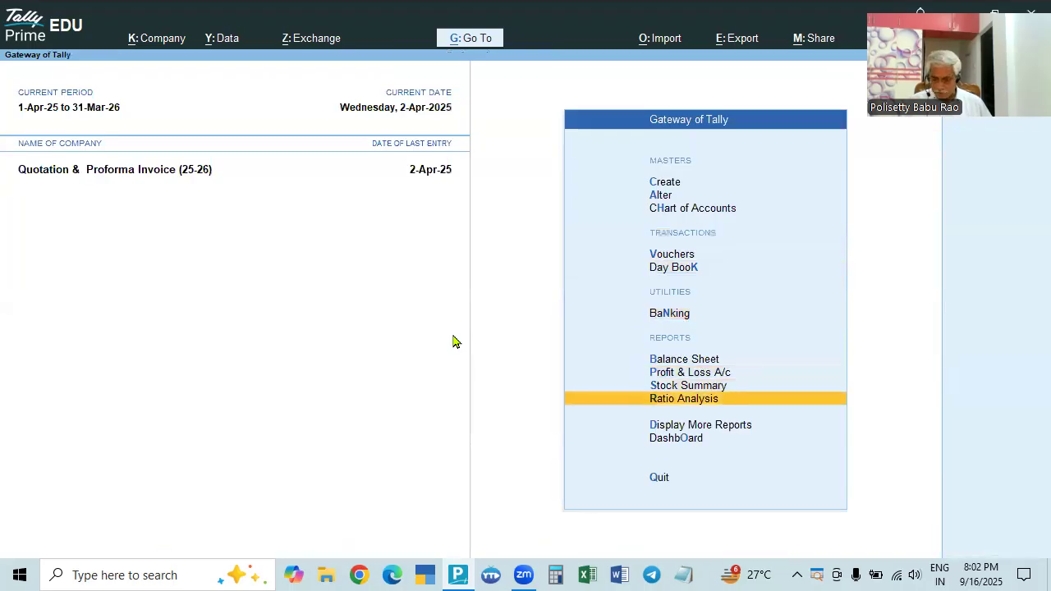
pyautogui.press('Down')
pyautogui.press('Return')
pyautogui.press('Down')
pyautogui.press('Down')
pyautogui.press('Down')
pyautogui.press('Down')
pyautogui.press('Down')
pyautogui.press('Down')
pyautogui.press('Down')
pyautogui.press('Down')
pyautogui.press('Down')
pyautogui.press('Down')
pyautogui.press('Up')
pyautogui.press('Return')
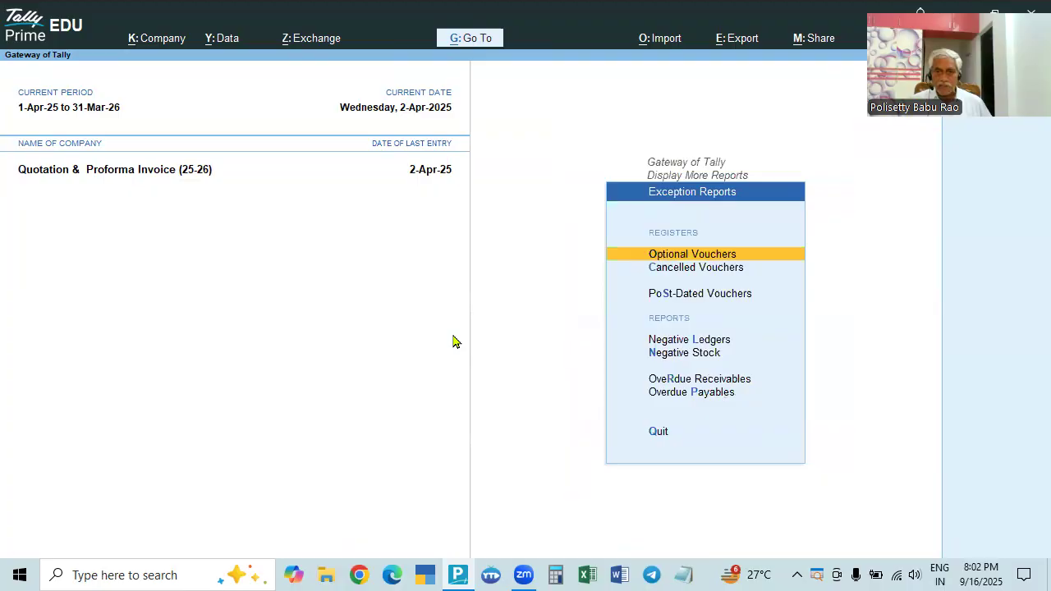
pyautogui.press('Return')
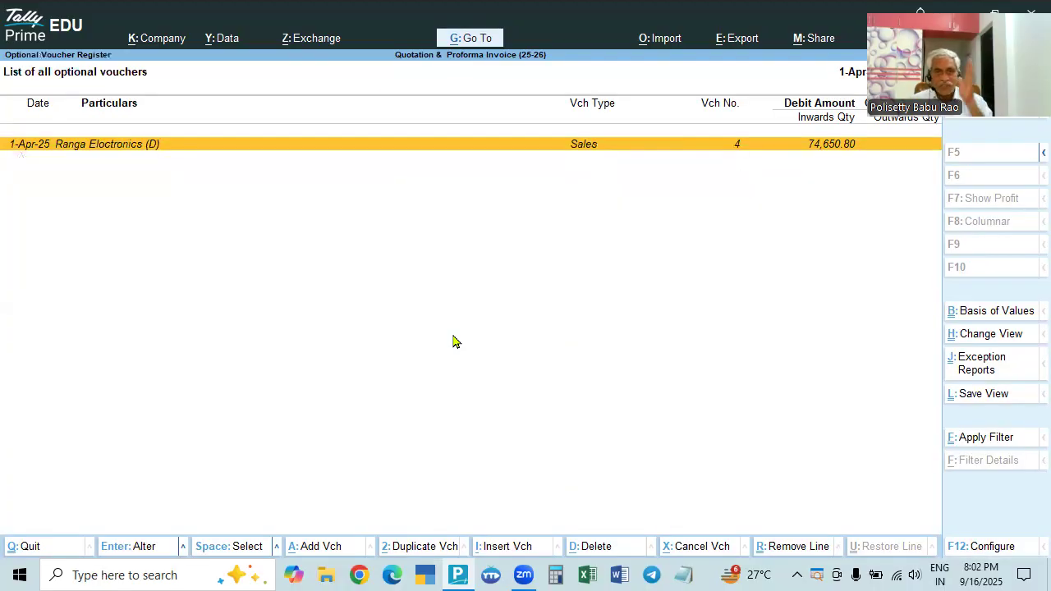
pyautogui.press('Return')
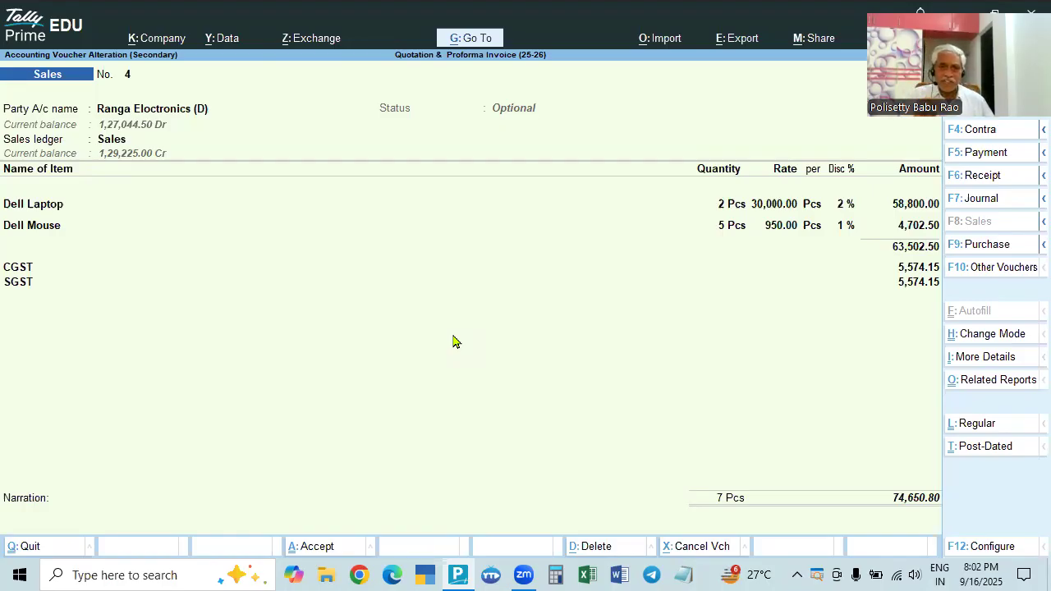
# - In the voucher's dispatch details, enter dispatch document number 2584, dispatched through By Road, and destination Hyderabad
pyautogui.click(176, 111)
pyautogui.press('Return')
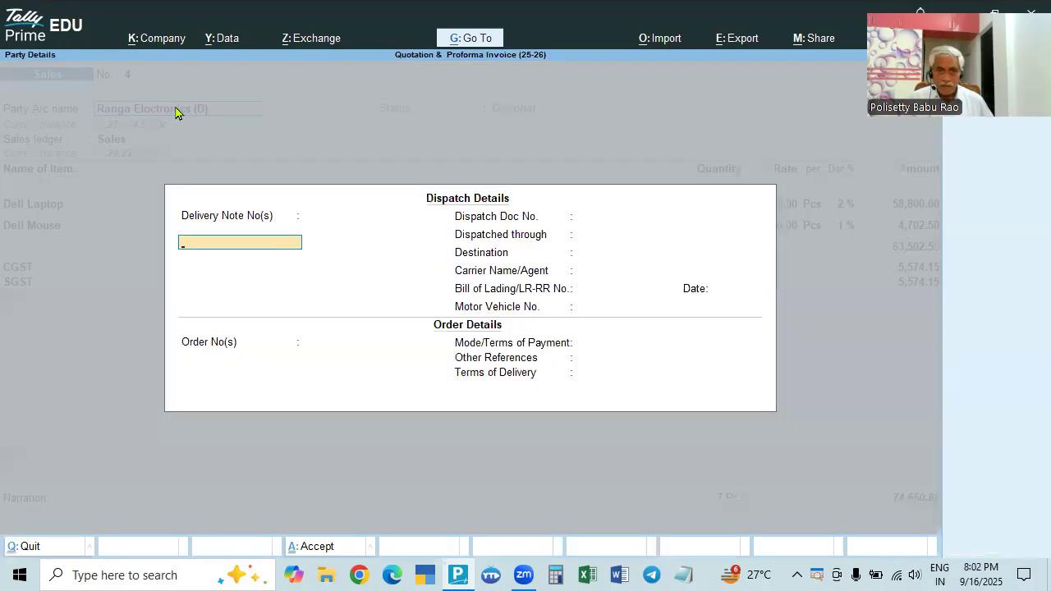
pyautogui.press('Return')
pyautogui.press('Return')
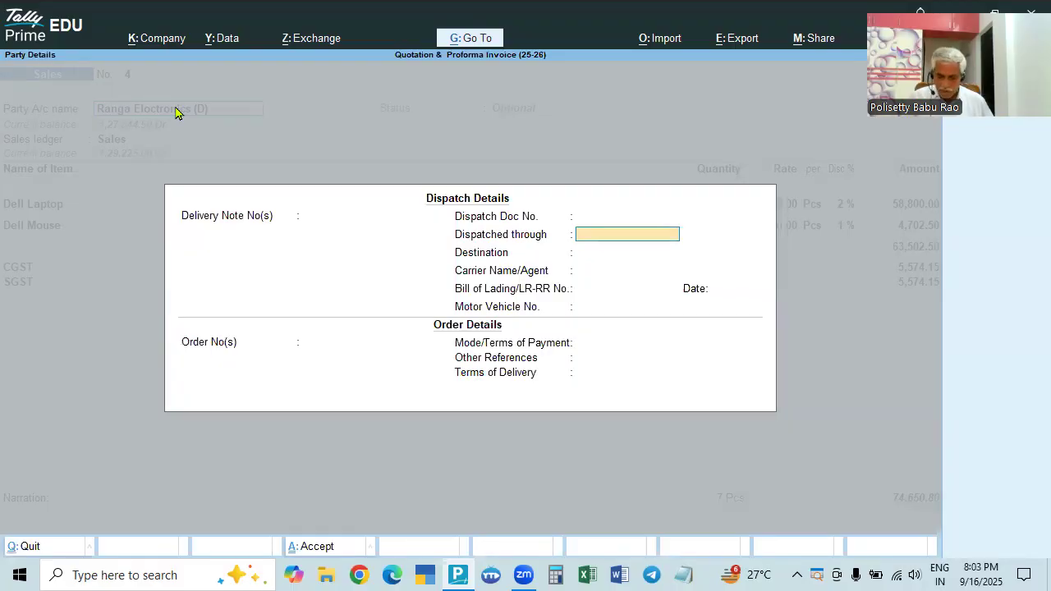
pyautogui.press('Up')
pyautogui.write('2584')
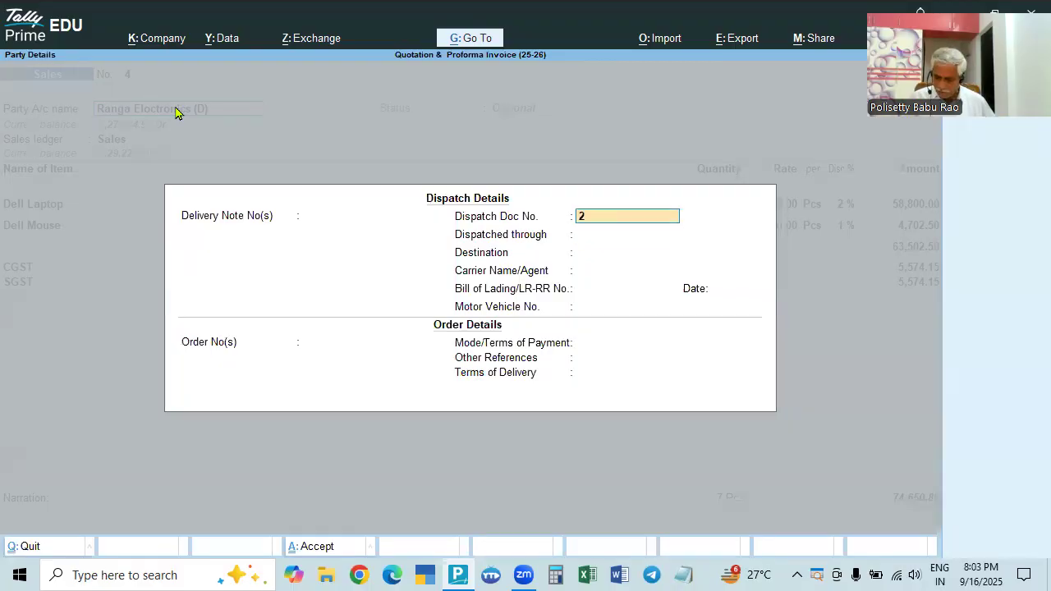
pyautogui.press('Return')
pyautogui.write('By Raod')
pyautogui.press('BackSpace')
pyautogui.press('BackSpace')
pyautogui.press('BackSpace')
pyautogui.write('oad')
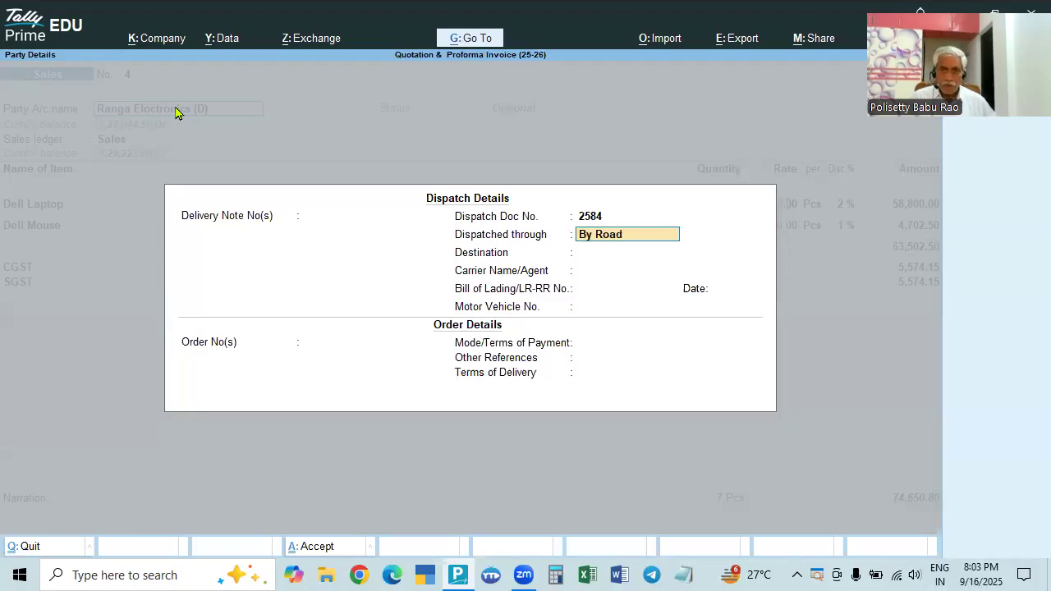
pyautogui.press('Return')
pyautogui.write('Hyderabad')
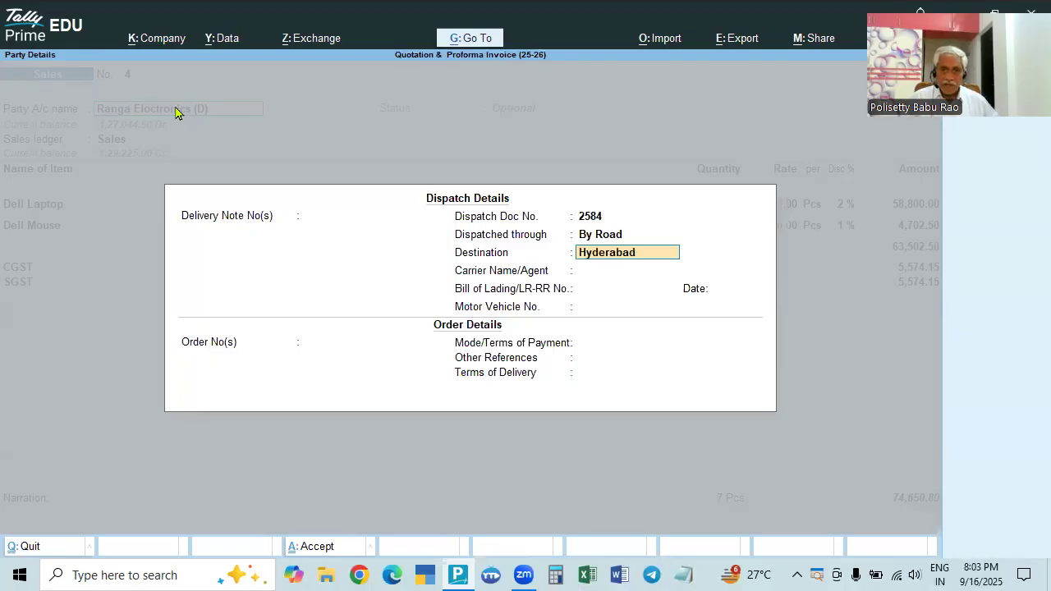
# - Enter SRMT as the carrier and 2546/25 as the bill of lading number, dated 2-Apr-25
pyautogui.press('Return')
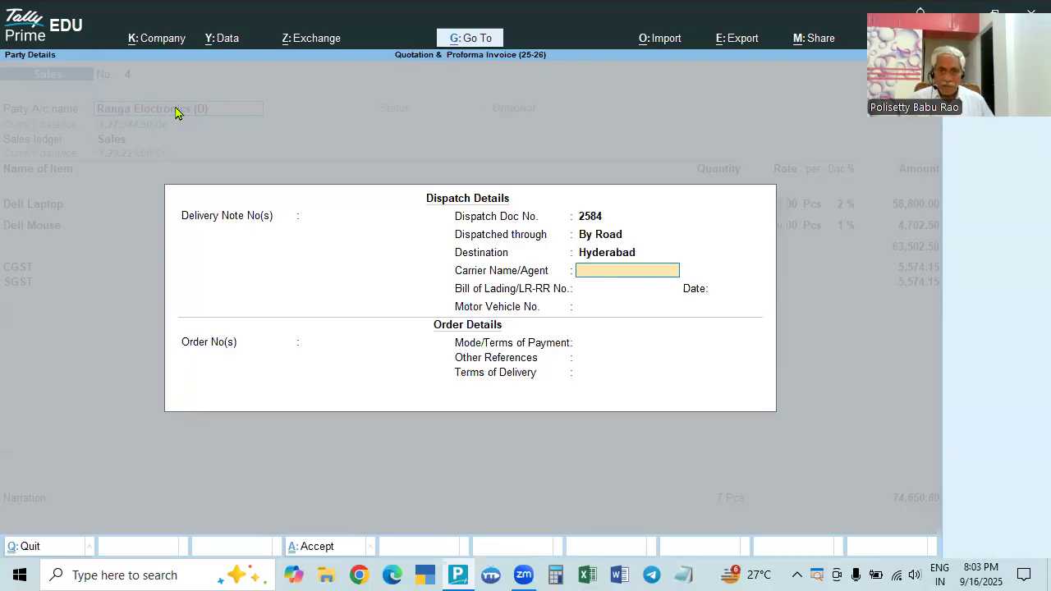
pyautogui.write('SRMT')
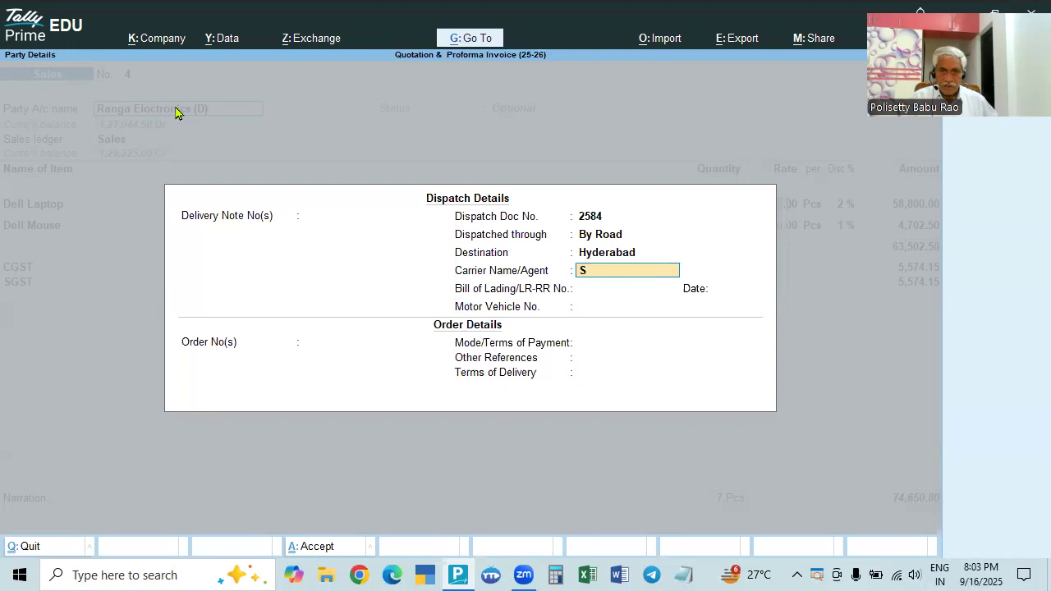
pyautogui.press('Return')
pyautogui.write('2546/25')
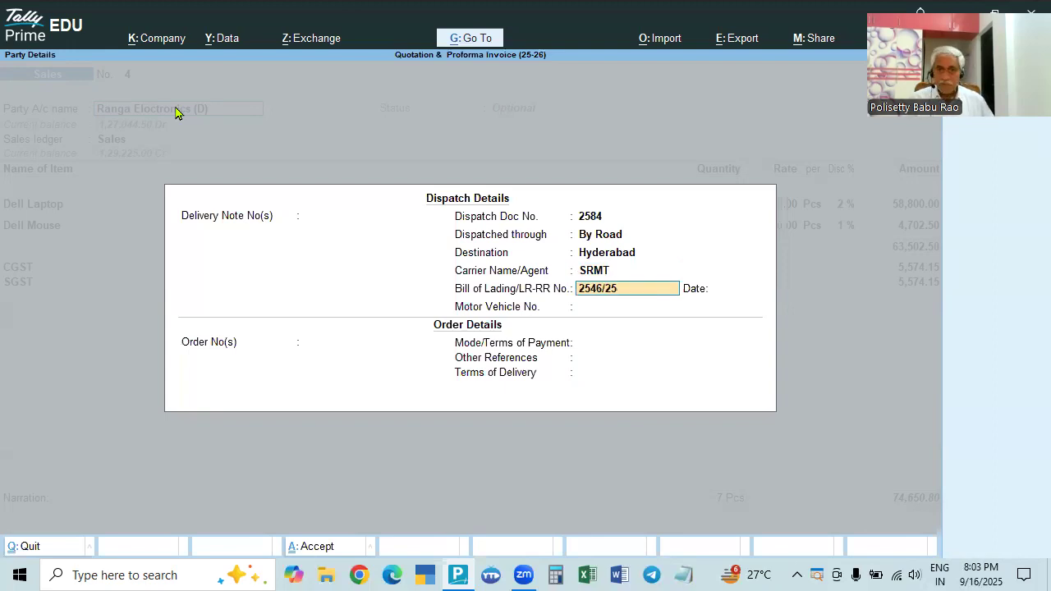
pyautogui.press('Return')
pyautogui.write('2-4')
pyautogui.press('Return')
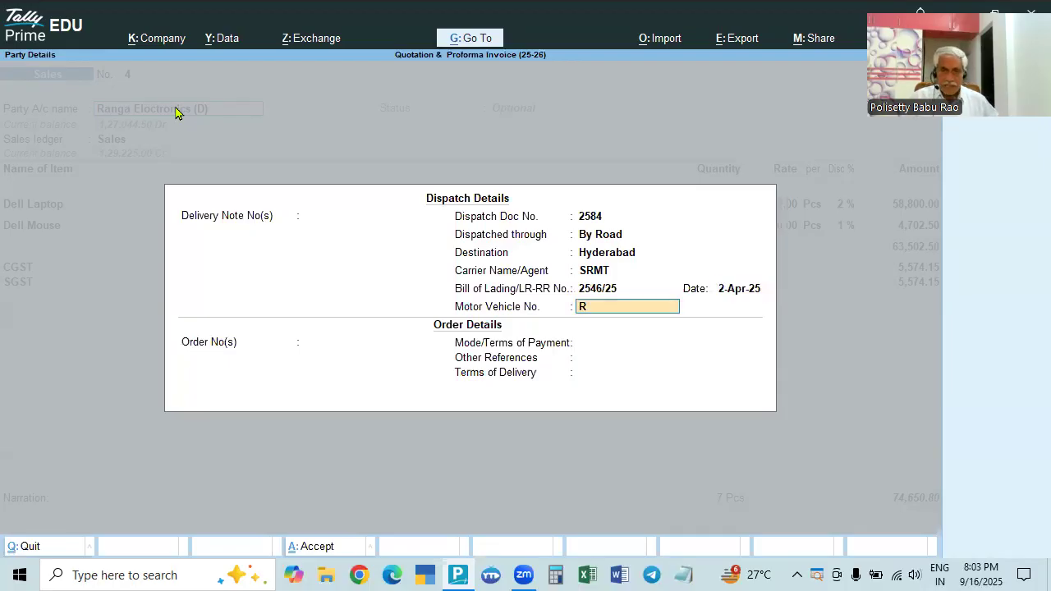
pyautogui.write('TG')
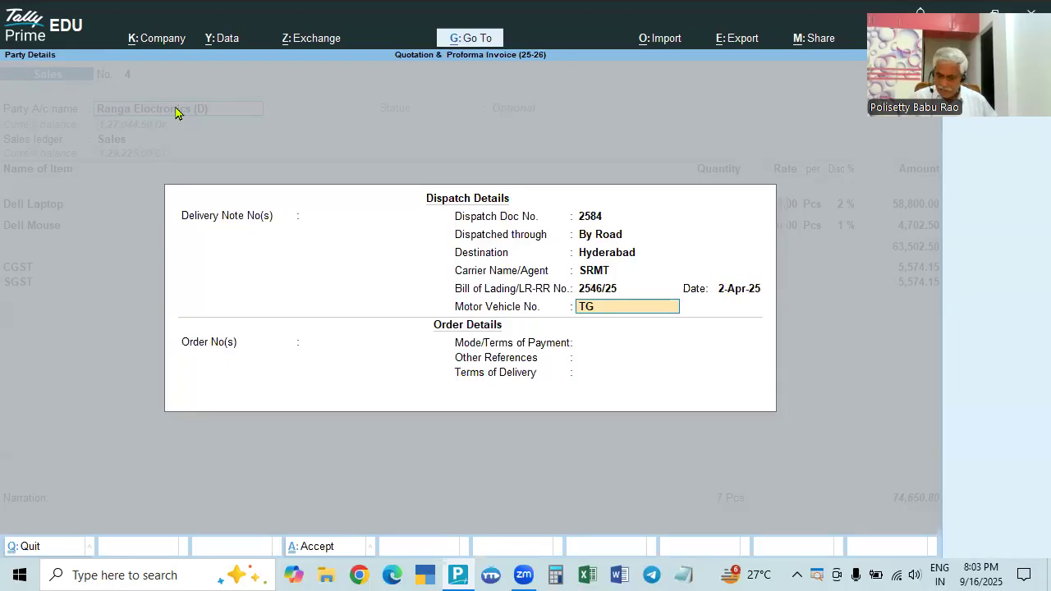
pyautogui.write('27')
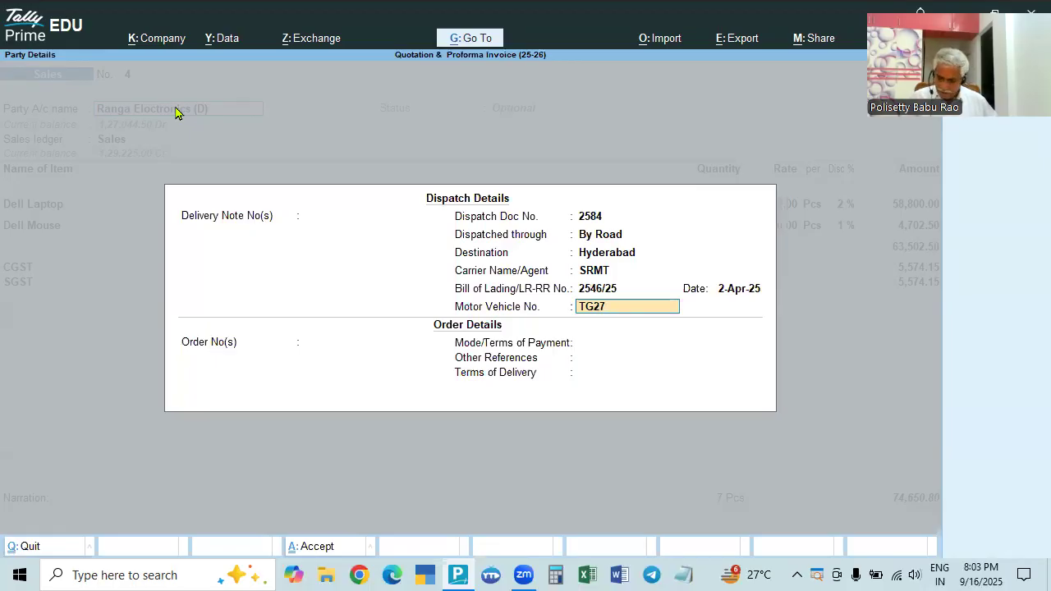
pyautogui.write('ah')
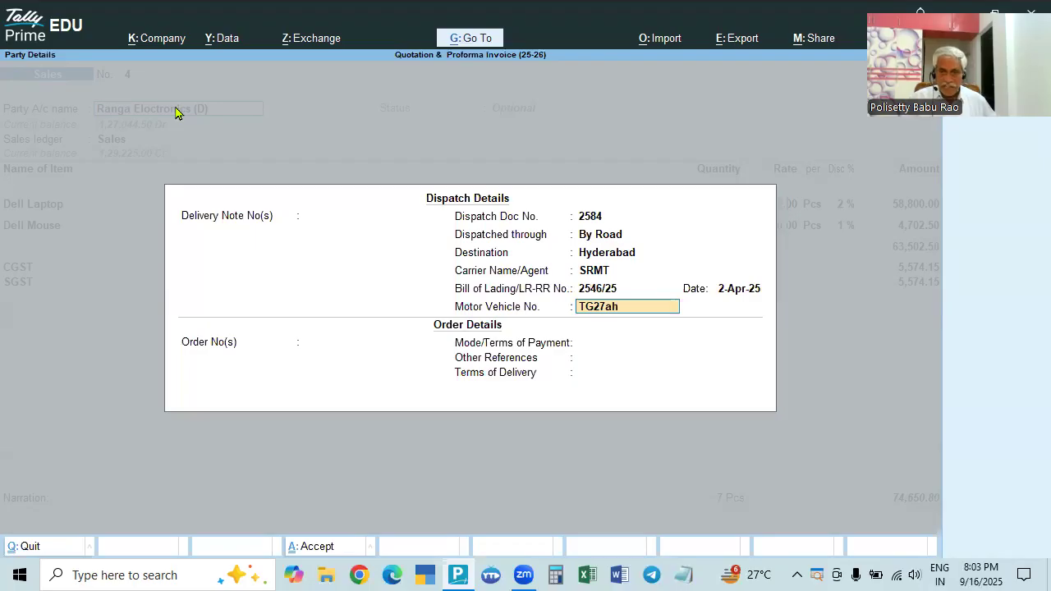
pyautogui.press('BackSpace')
pyautogui.press('BackSpace')
pyautogui.write('AH2586')
pyautogui.press('Return')
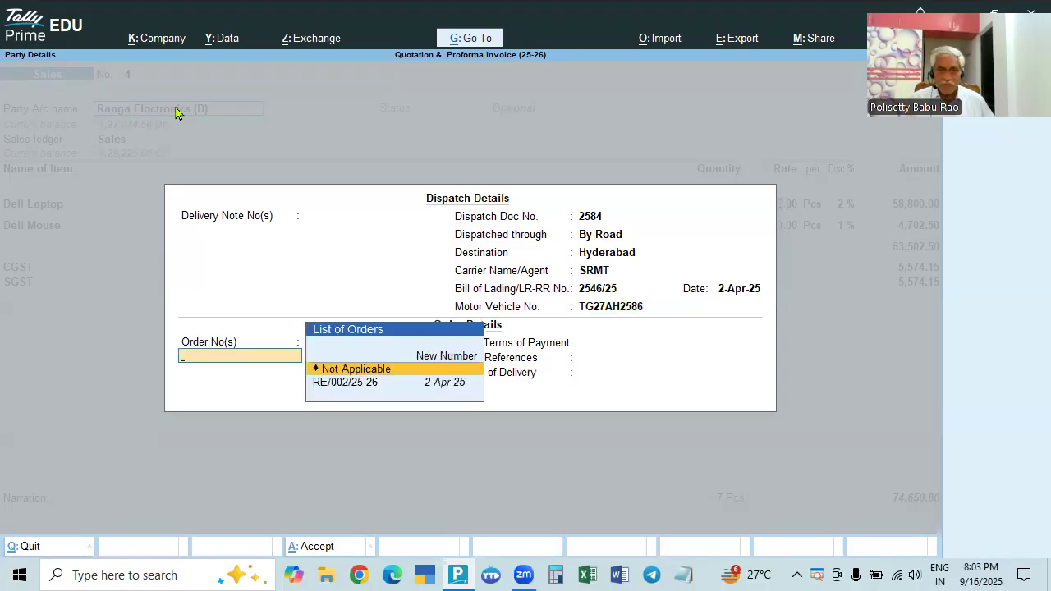
# - Mark the order number as Not Applicable, set the payment terms to "Cheque - 10 Days", and leave the other references blank
pyautogui.press('Return')
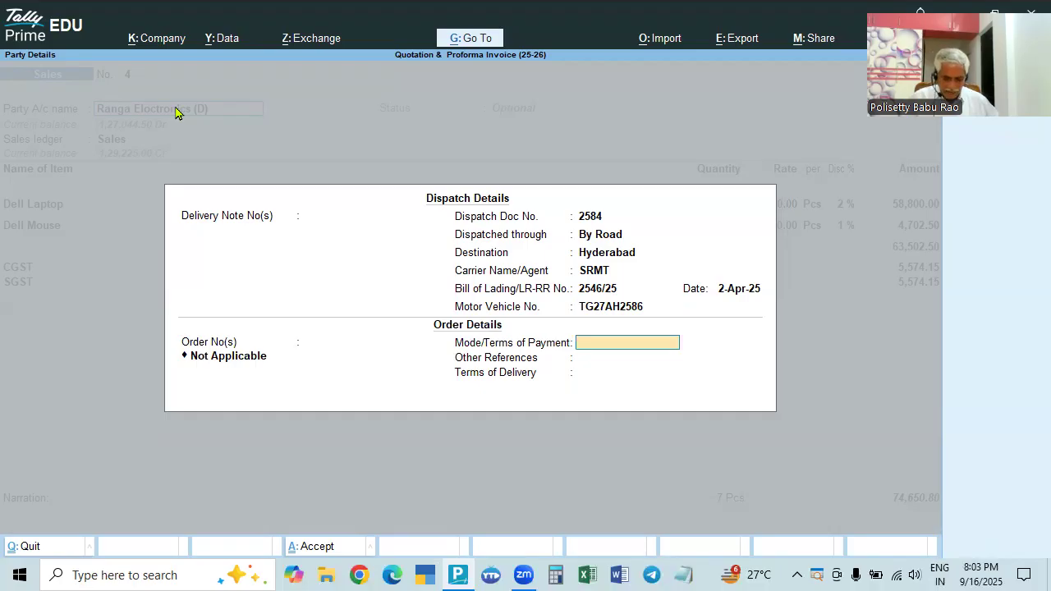
pyautogui.write('Che')
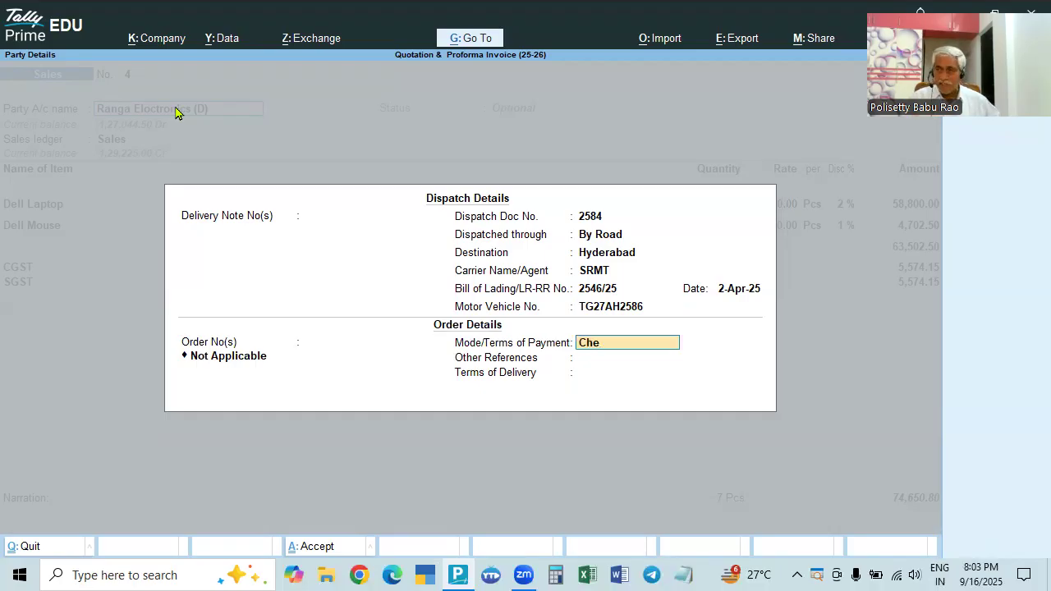
pyautogui.write('que')
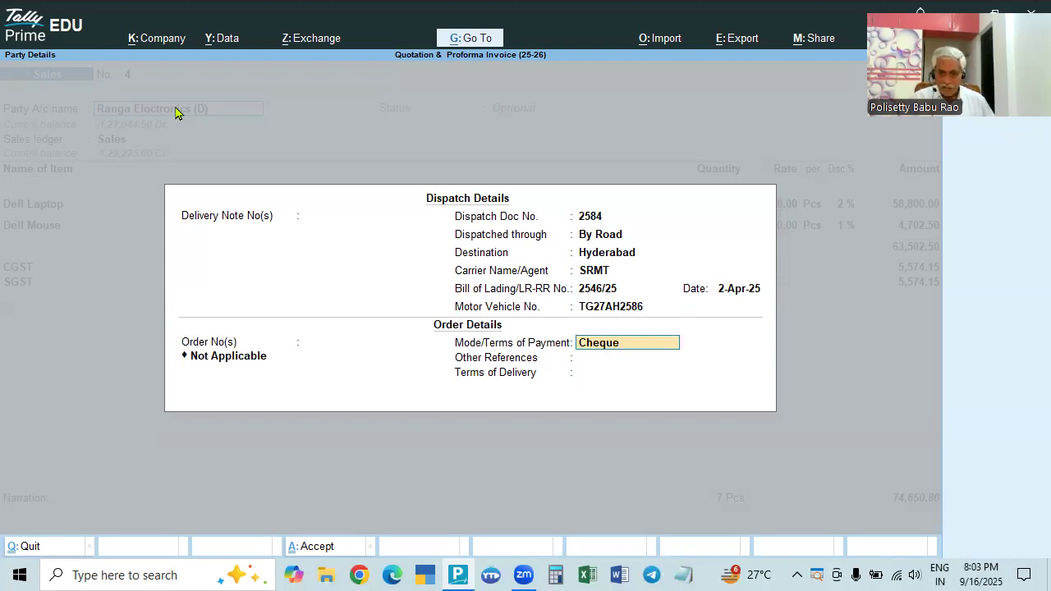
pyautogui.write(' - 10 Days')
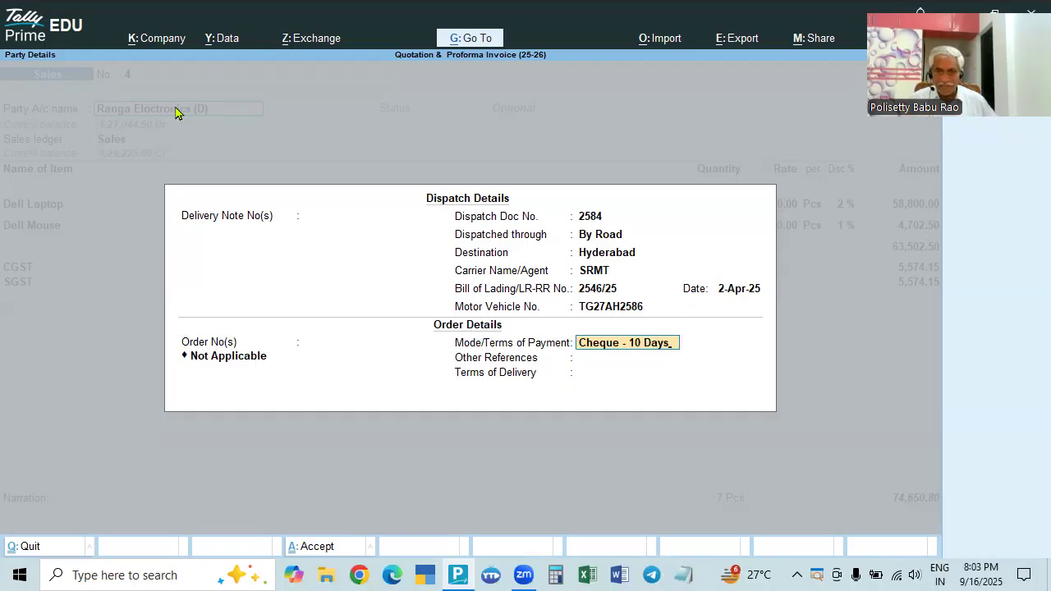
pyautogui.press('Return')
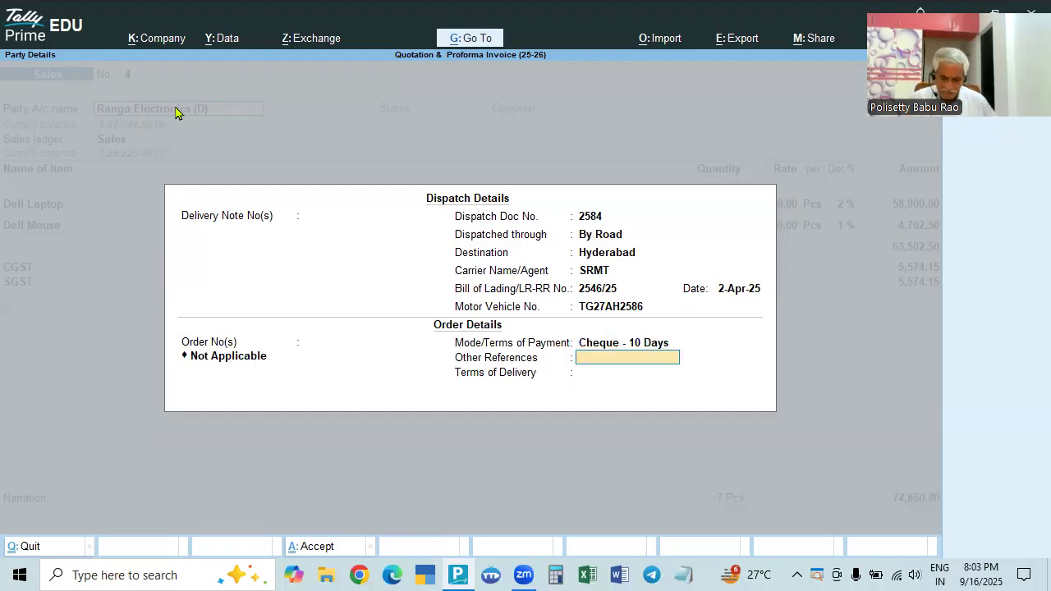
pyautogui.write('Cahs')
pyautogui.press('BackSpace')
pyautogui.press('BackSpace')
pyautogui.press('BackSpace')
pyautogui.press('BackSpace')
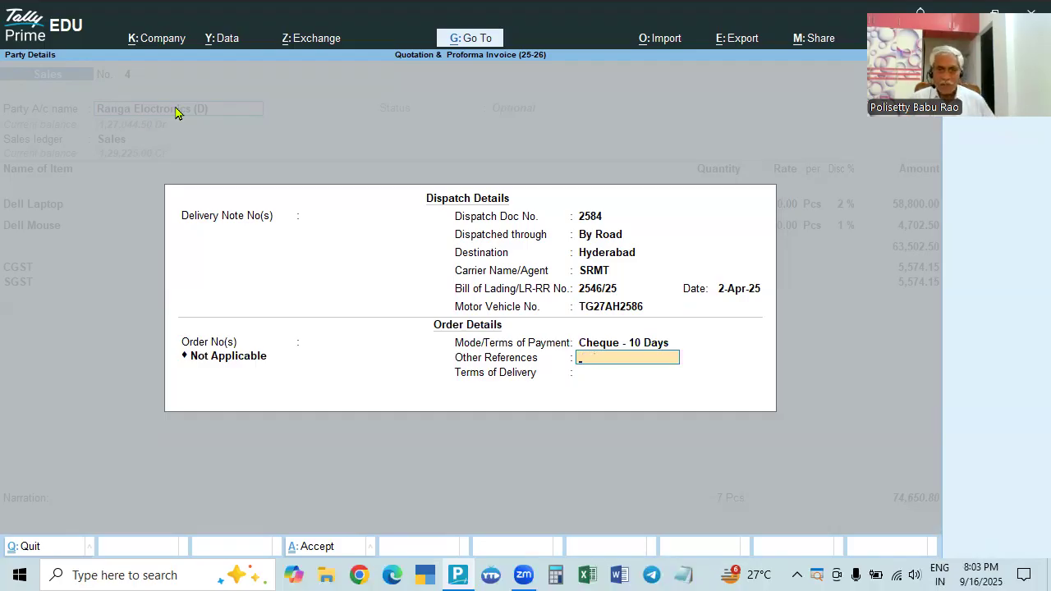
pyautogui.press('Return')
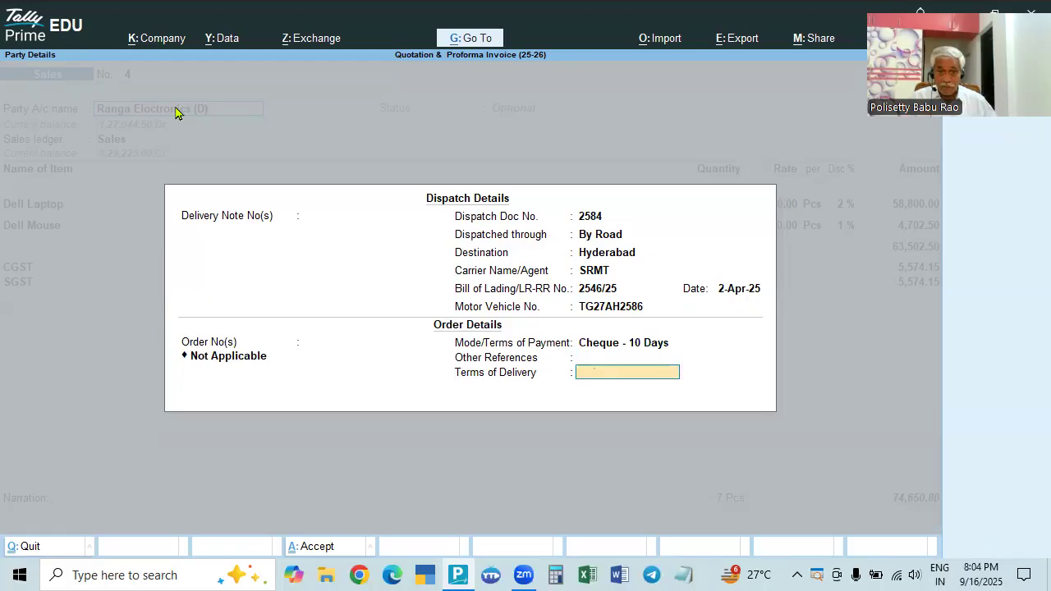
# - Set the terms of delivery to 5 Days and accept the party details, returning to the sales voucher
pyautogui.write('5 Dya')
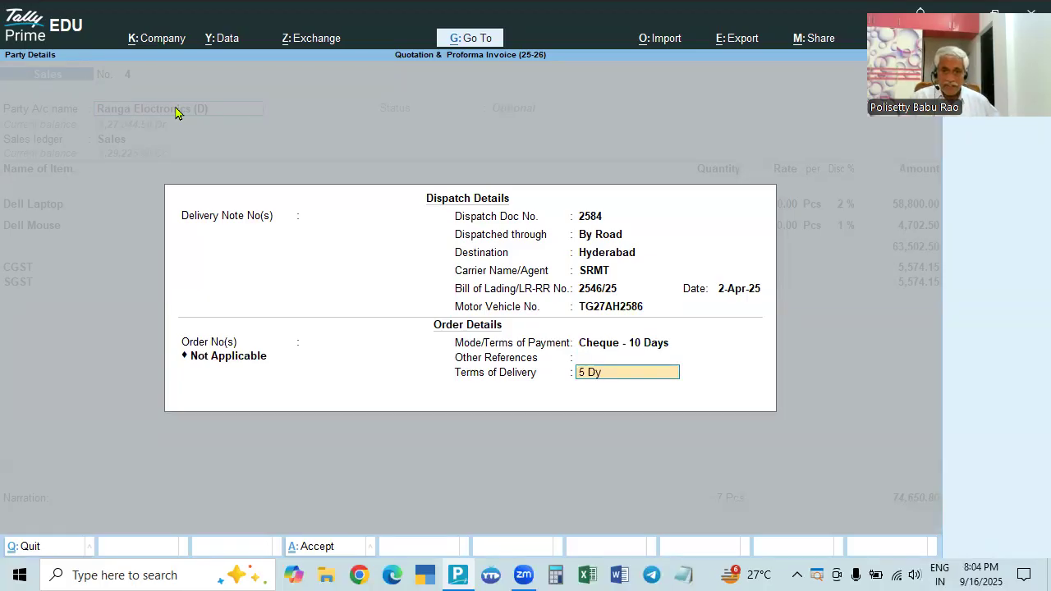
pyautogui.press('BackSpace')
pyautogui.press('BackSpace')
pyautogui.write('ays')
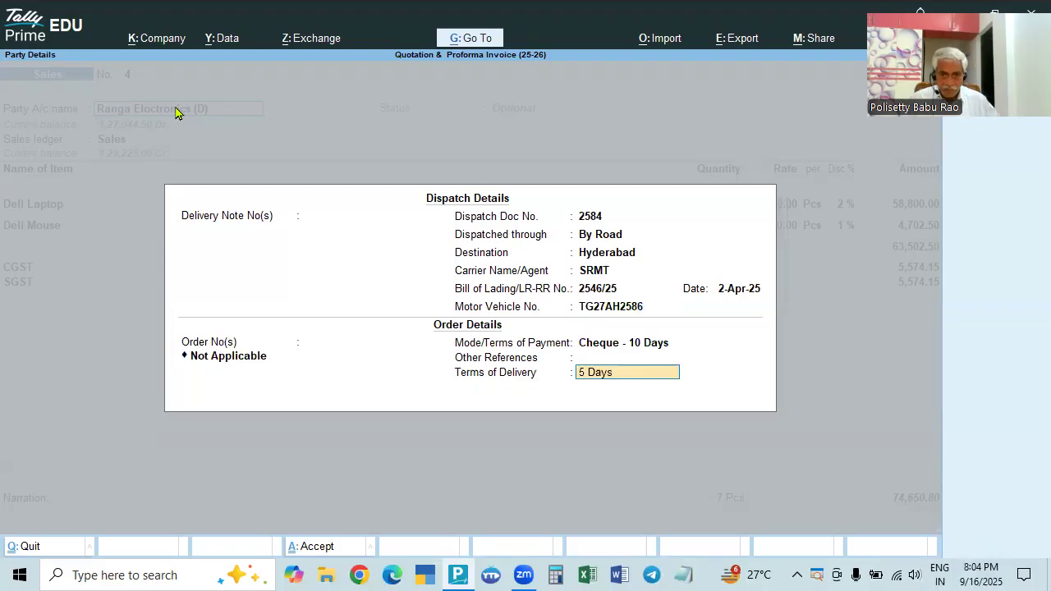
pyautogui.press('Return')
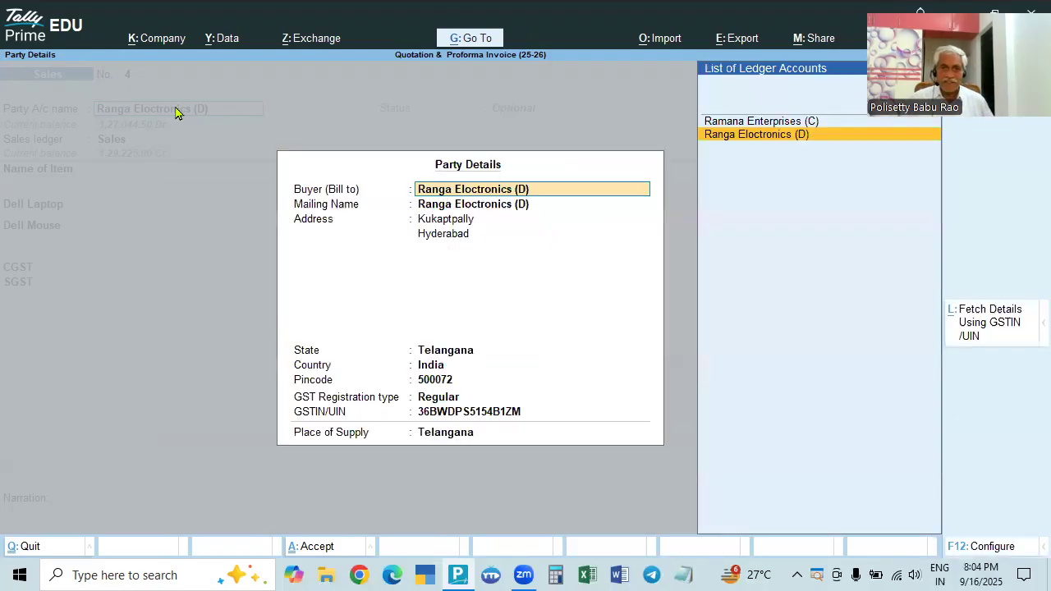
pyautogui.press('Return')
pyautogui.hotkey('ctrl', 'a')
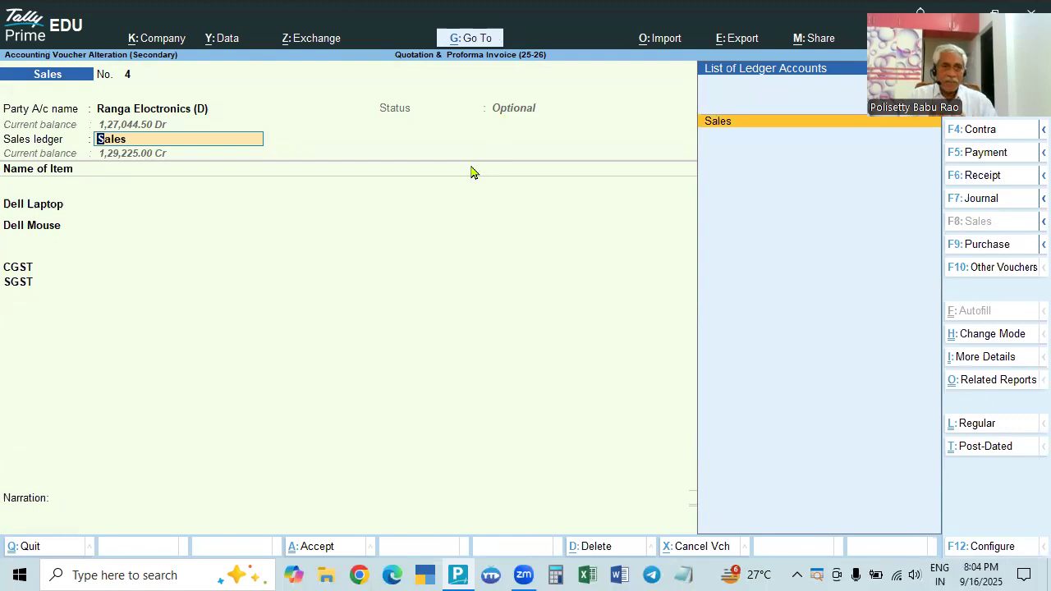
pyautogui.press('BackSpace')
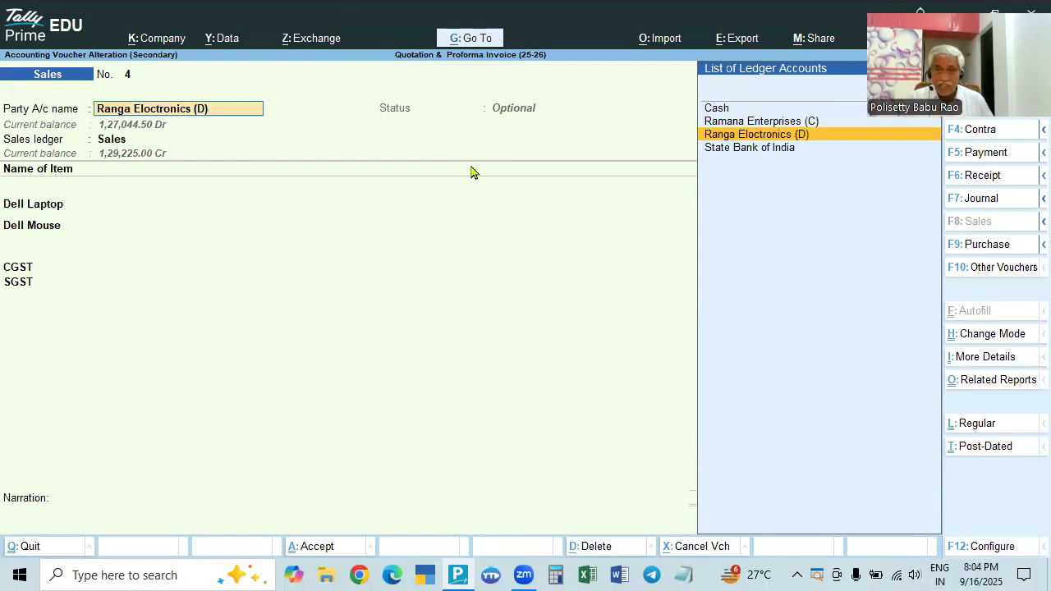
pyautogui.press('Return')
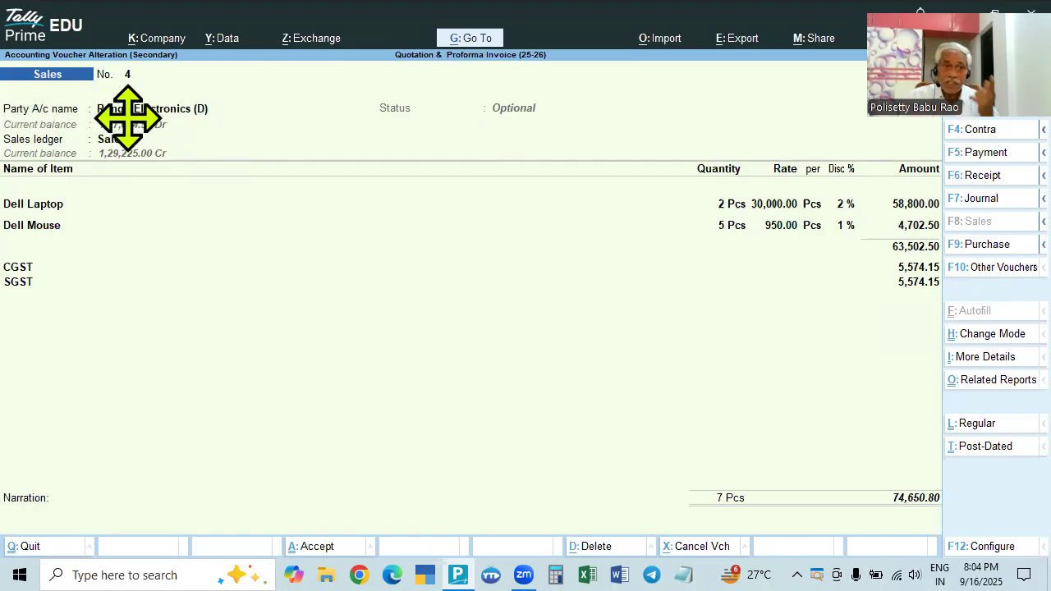
# - Mark the optional sales voucher as regular, preview its printed Tax Invoice and return to the voucher
pyautogui.click(982, 427)
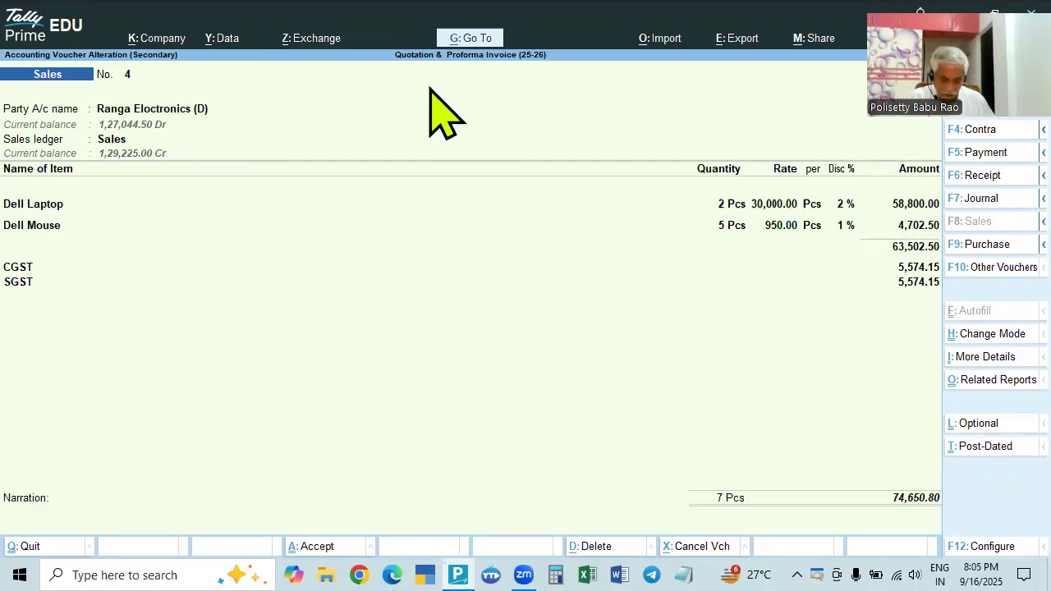
pyautogui.hotkey('alt', 'p')
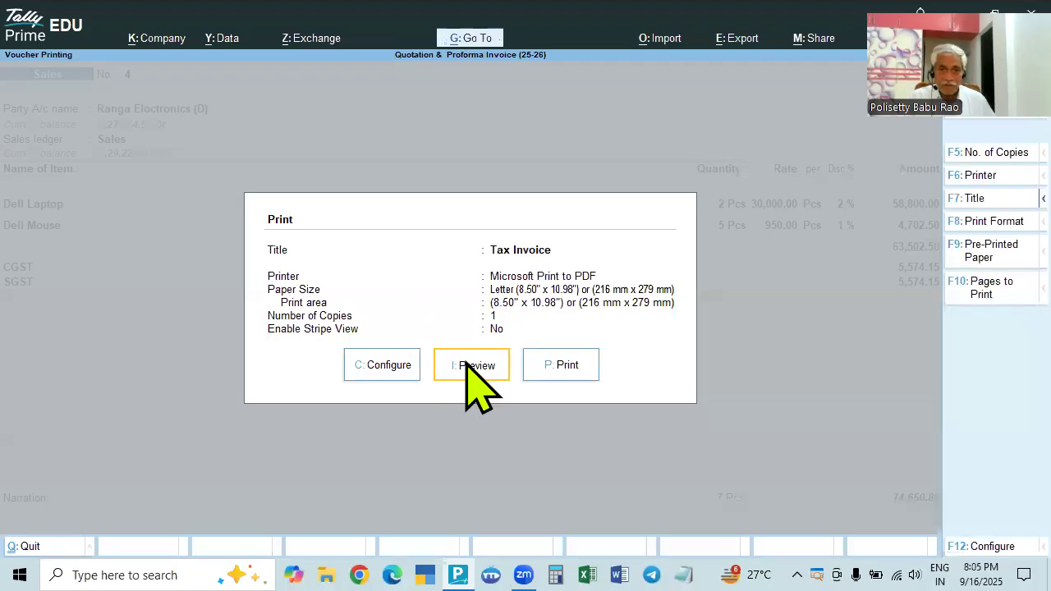
pyautogui.click(466, 362)
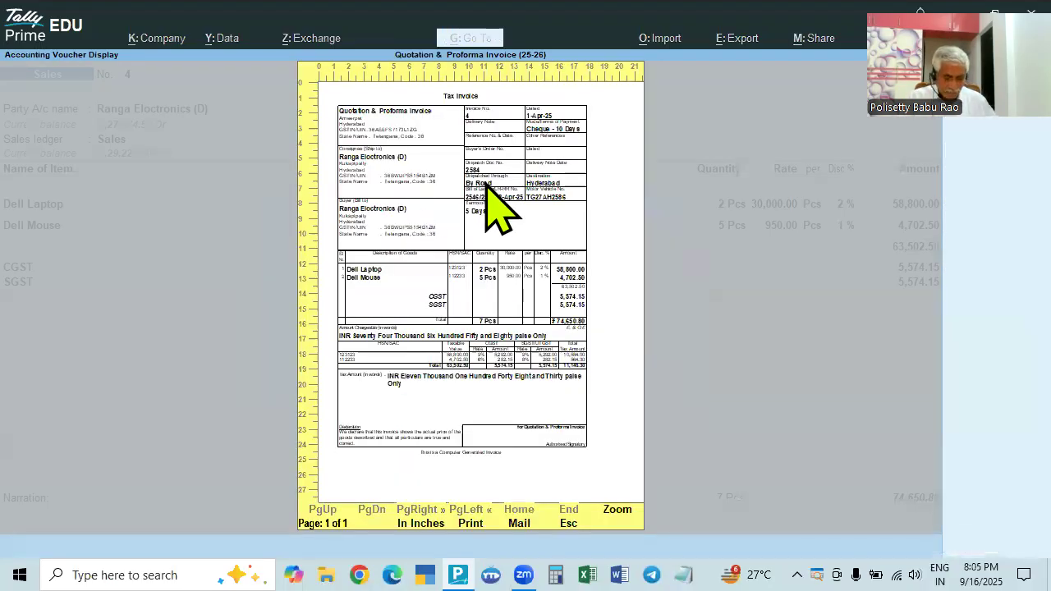
pyautogui.click(491, 187)
pyautogui.click(312, 116)
pyautogui.press('Escape')
pyautogui.press('Escape')
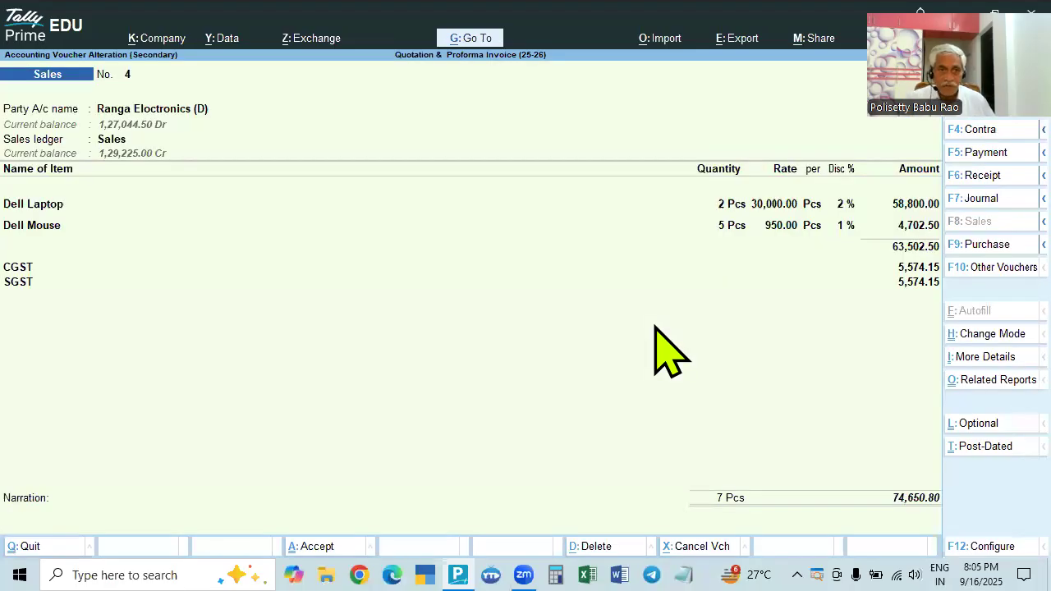
# - Go through the sales voucher's dispatch, order and party details and accept them, continuing into the item lines
pyautogui.click(177, 109)
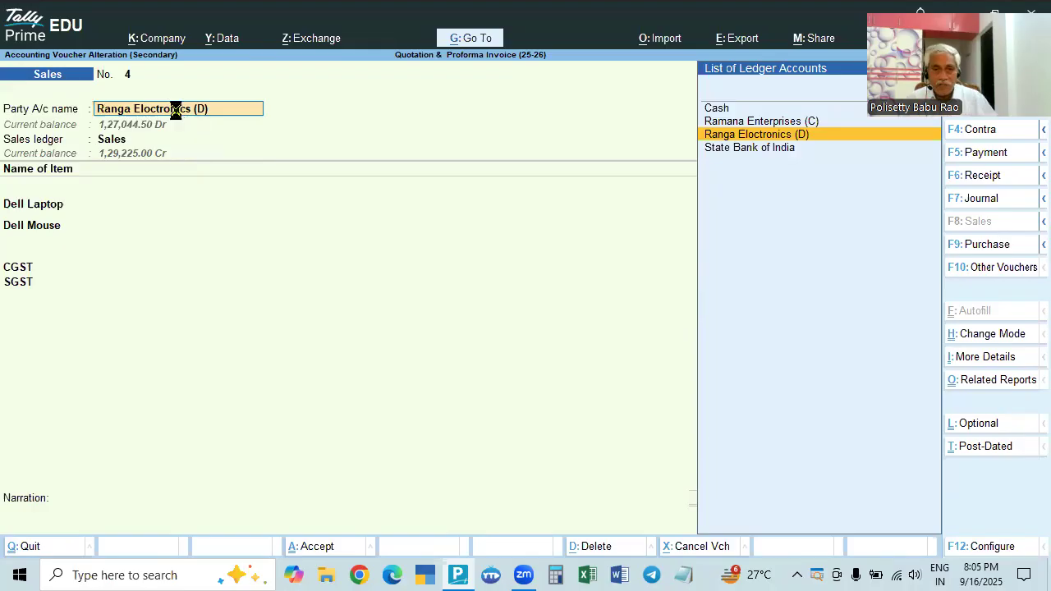
pyautogui.press('Return')
pyautogui.press('Return')
pyautogui.press('Return')
pyautogui.press('Return')
pyautogui.press('Return')
pyautogui.press('Return')
pyautogui.press('Return')
pyautogui.press('Return')
pyautogui.press('Return')
pyautogui.press('Return')
pyautogui.press('Return')
pyautogui.press('Return')
pyautogui.press('Return')
pyautogui.press('Return')
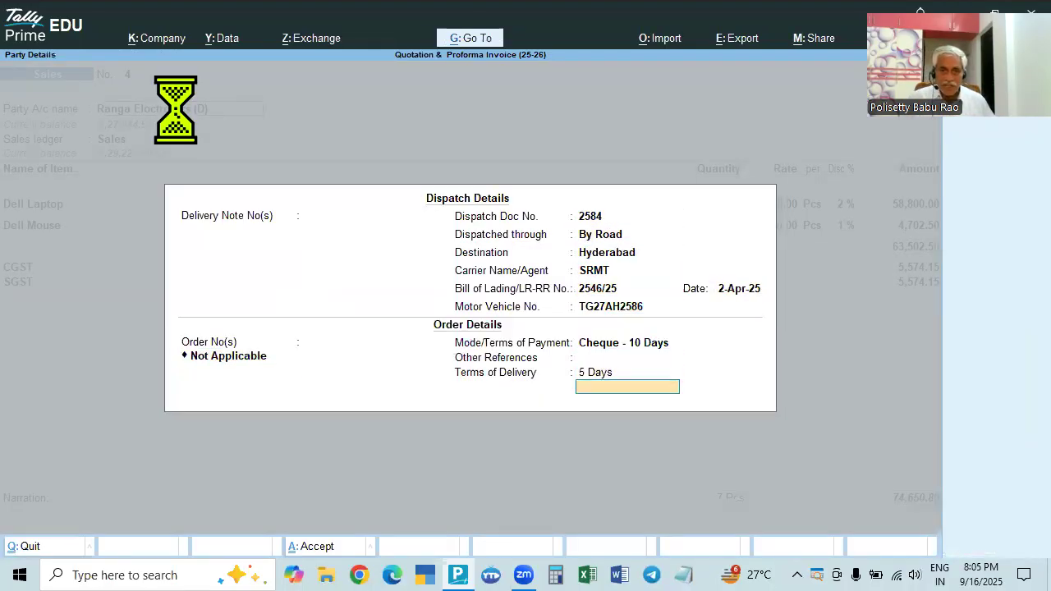
pyautogui.press('Return')
pyautogui.press('Return')
pyautogui.press('Return')
pyautogui.press('Return')
pyautogui.press('Return')
pyautogui.press('Return')
pyautogui.press('Return')
pyautogui.press('Return')
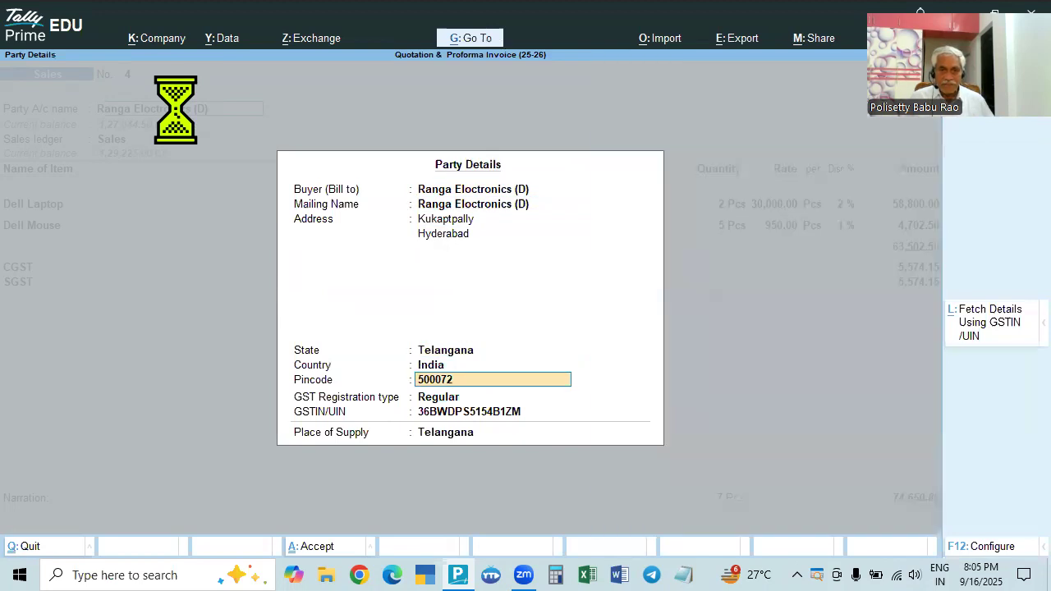
pyautogui.press('Return')
pyautogui.press('Return')
pyautogui.press('Return')
pyautogui.press('Return')
pyautogui.press('Return')
pyautogui.press('Return')
pyautogui.press('Return')
pyautogui.press('Return')
pyautogui.press('Return')
pyautogui.press('Return')
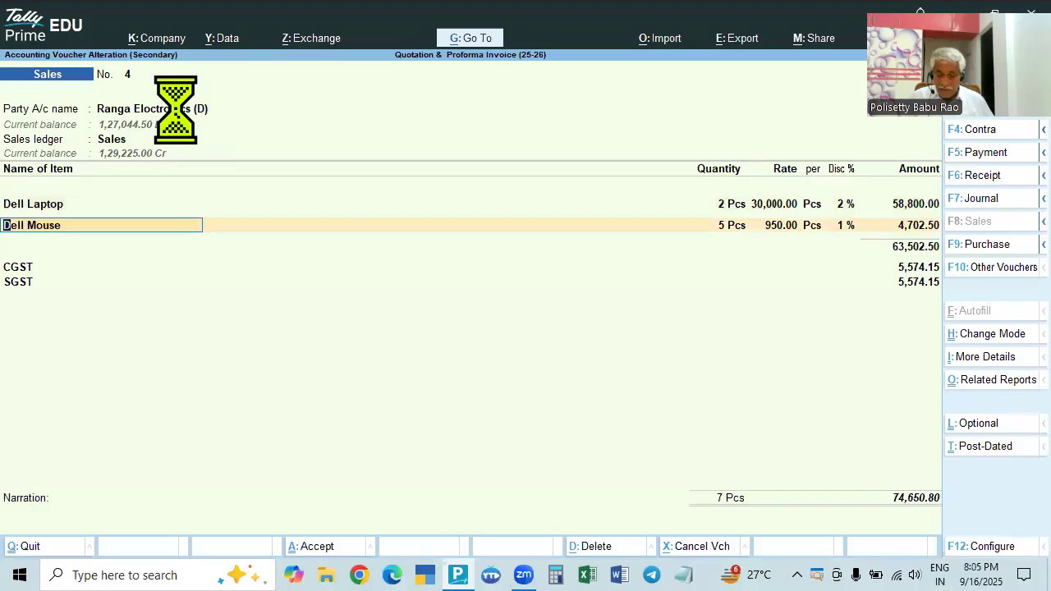
# - Accept the Dell Mouse line and the CGST and SGST lines, continuing to the voucher total
pyautogui.press('Return')
pyautogui.press('Return')
pyautogui.press('Return')
pyautogui.press('Return')
pyautogui.press('Return')
pyautogui.press('Return')
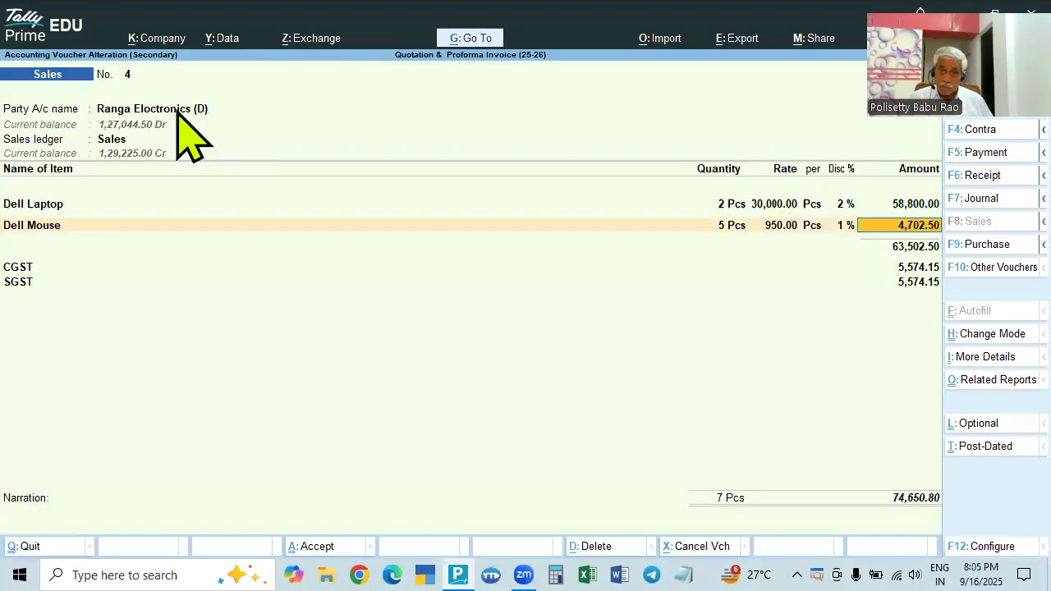
pyautogui.press('Return')
pyautogui.press('Return')
pyautogui.press('Return')
pyautogui.press('Return')
pyautogui.press('Return')
pyautogui.press('Return')
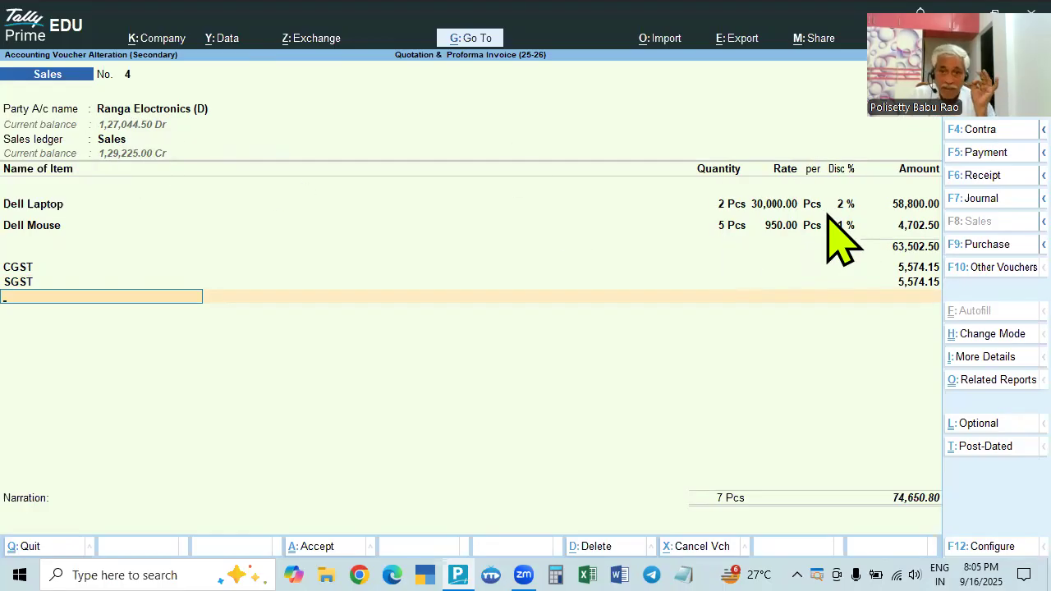
pyautogui.press('Return')
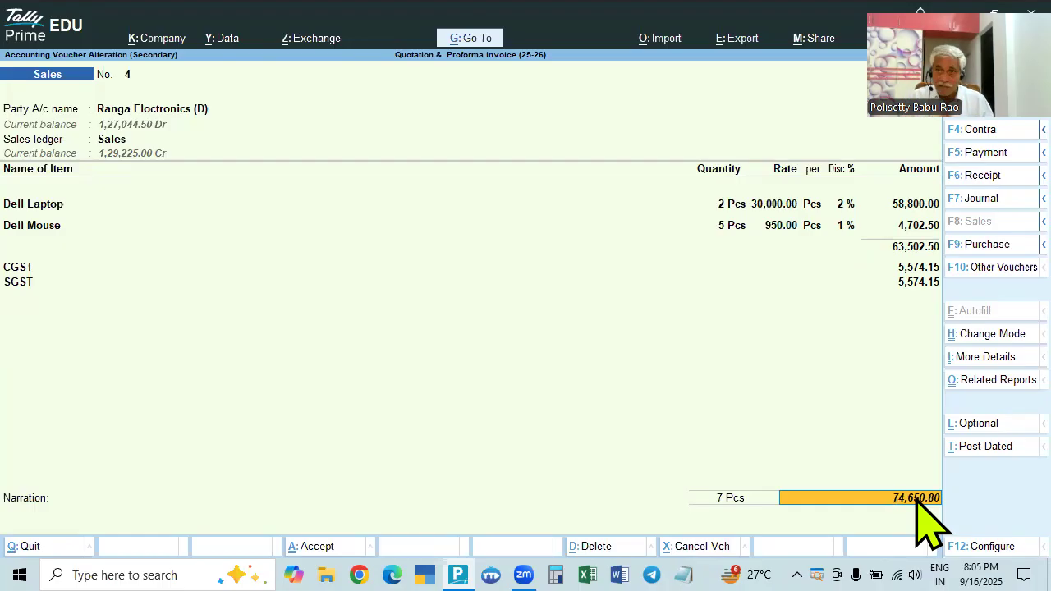
# - Try to allocate the bill amount as Agst Ref against the party's pending advance in the bill-wise details
pyautogui.press('Return')
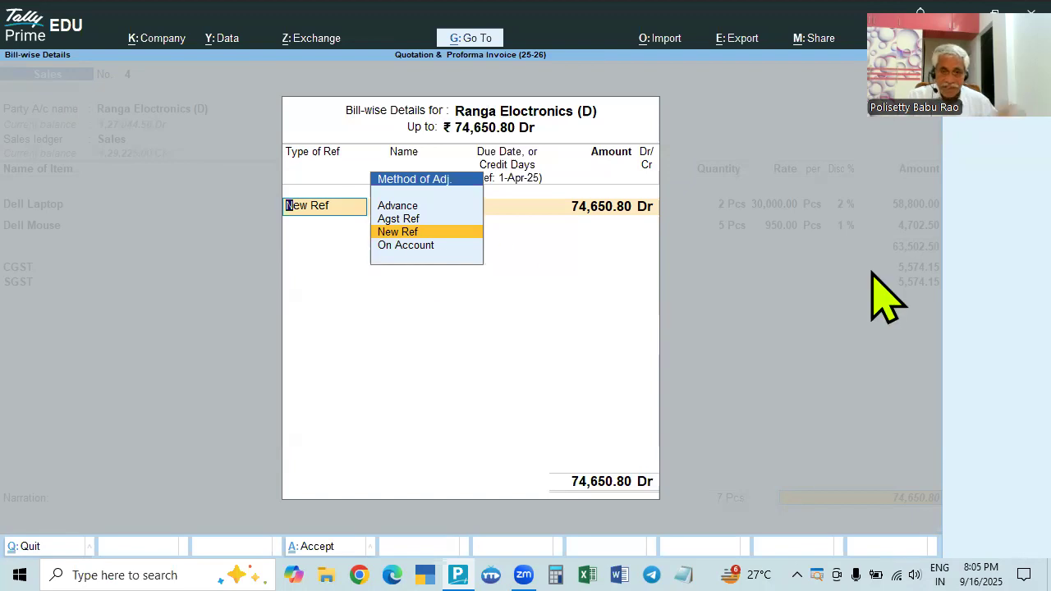
pyautogui.press('Up')
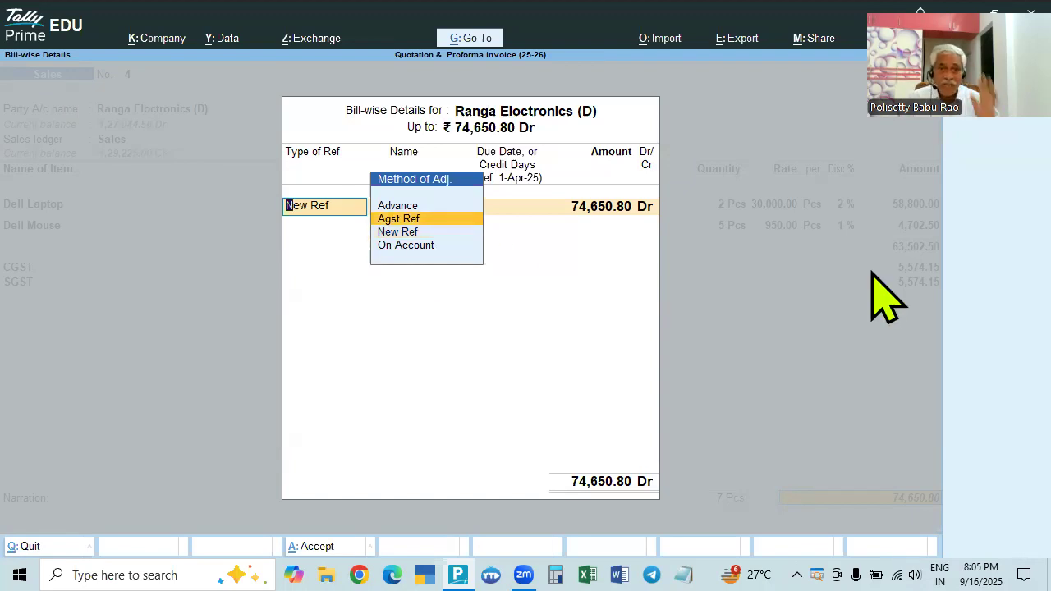
pyautogui.press('Return')
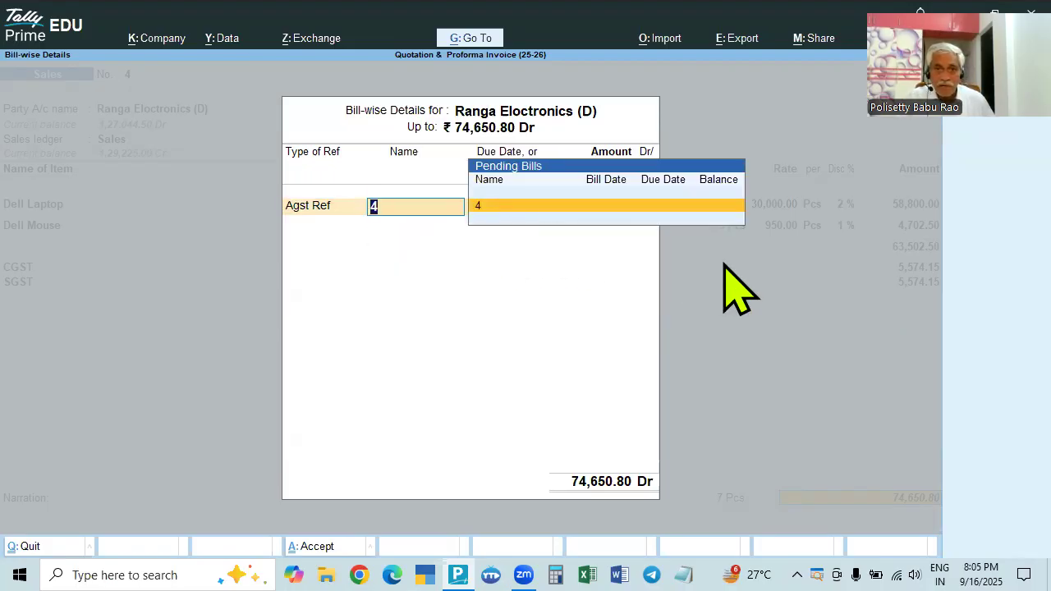
pyautogui.press('Escape')
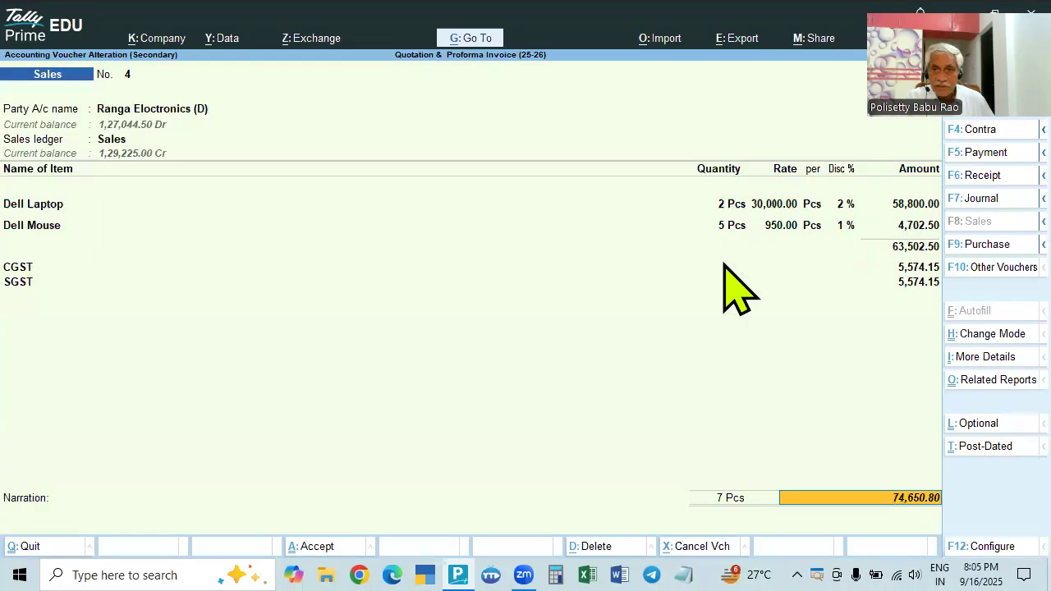
# - Quit the sales voucher without saving and return to the Gateway of Tally
pyautogui.press('Escape')
pyautogui.press('Return')
pyautogui.press('Escape')
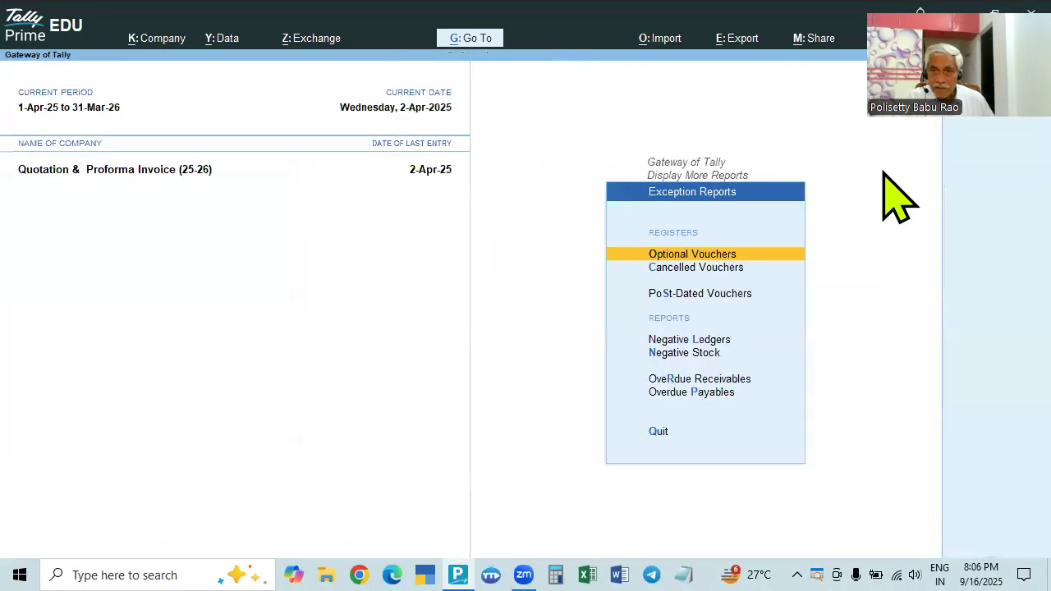
pyautogui.press('Escape')
pyautogui.press('Escape')
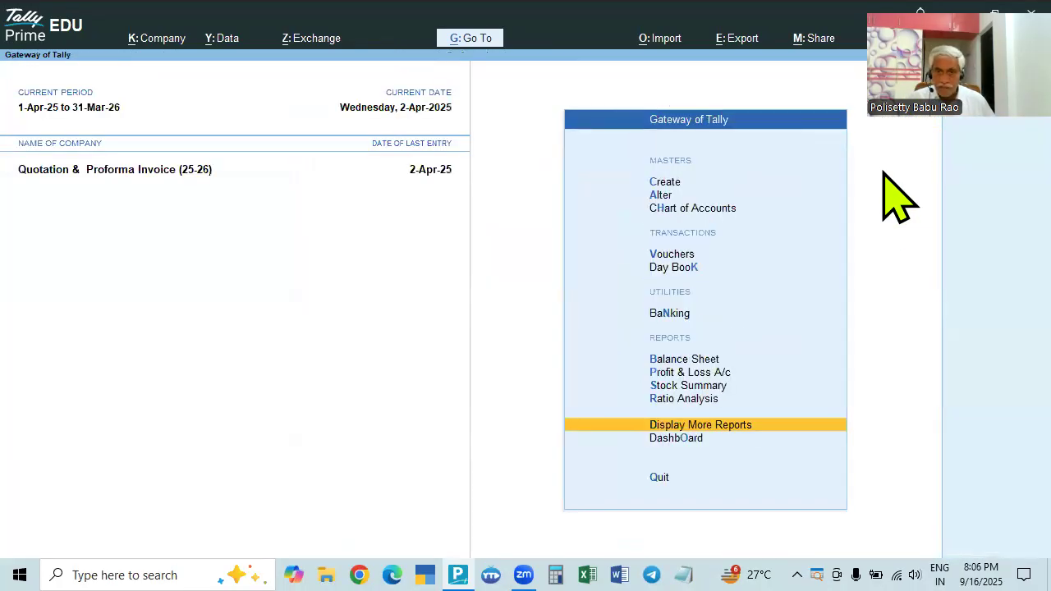
# - Open the Day Book from the Gateway of Tally
pyautogui.press('Up')
pyautogui.press('Up')
pyautogui.press('Up')
pyautogui.press('Up')
pyautogui.press('Up')
pyautogui.press('Up')
pyautogui.press('Down')
pyautogui.press('Return')
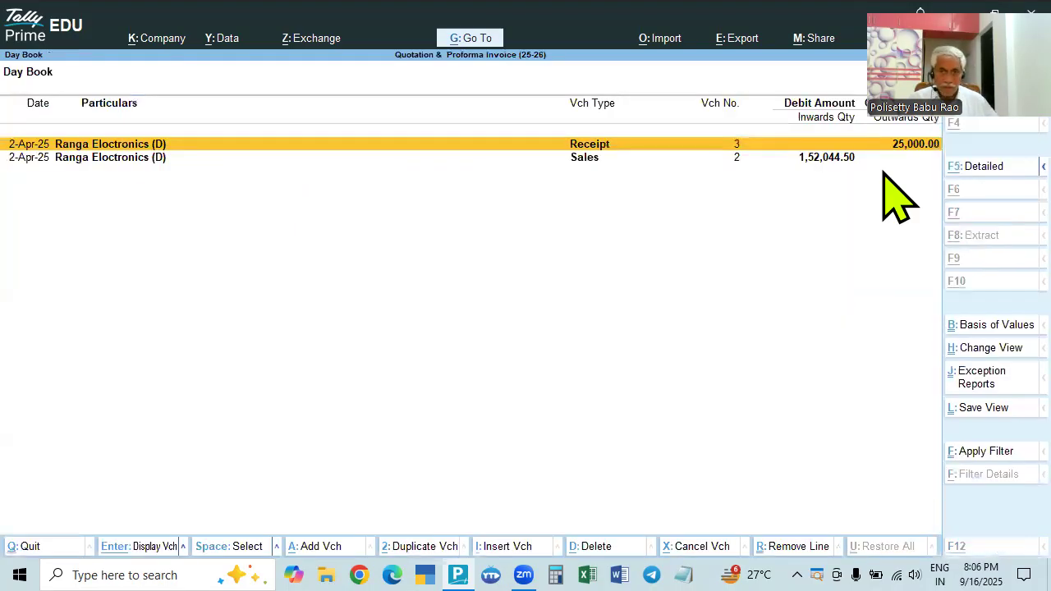
pyautogui.hotkey('alt', 'F5')
pyautogui.press('Escape')
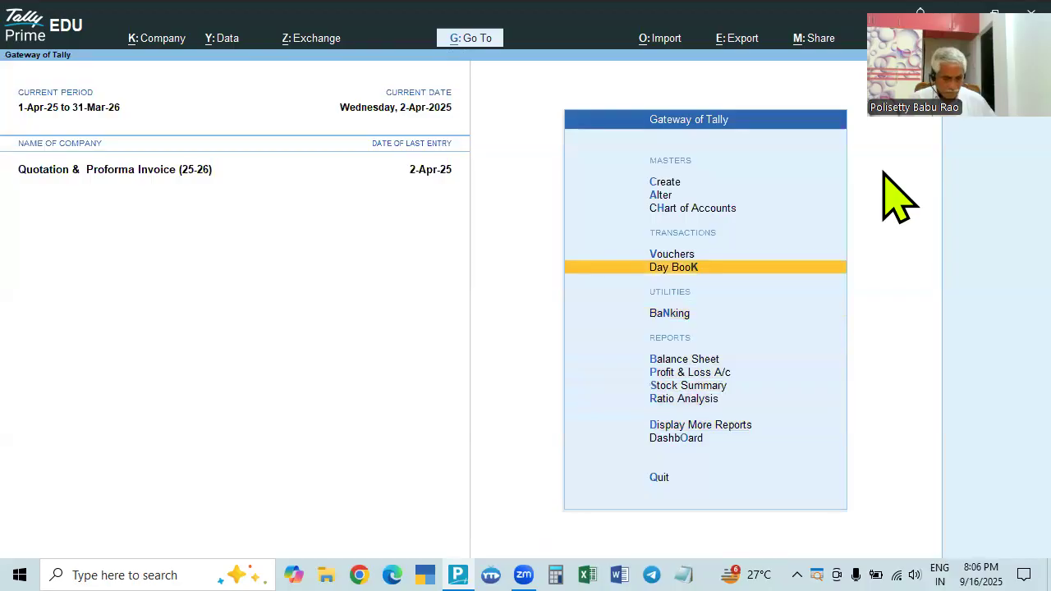
pyautogui.press('F2')
pyautogui.press('Escape')
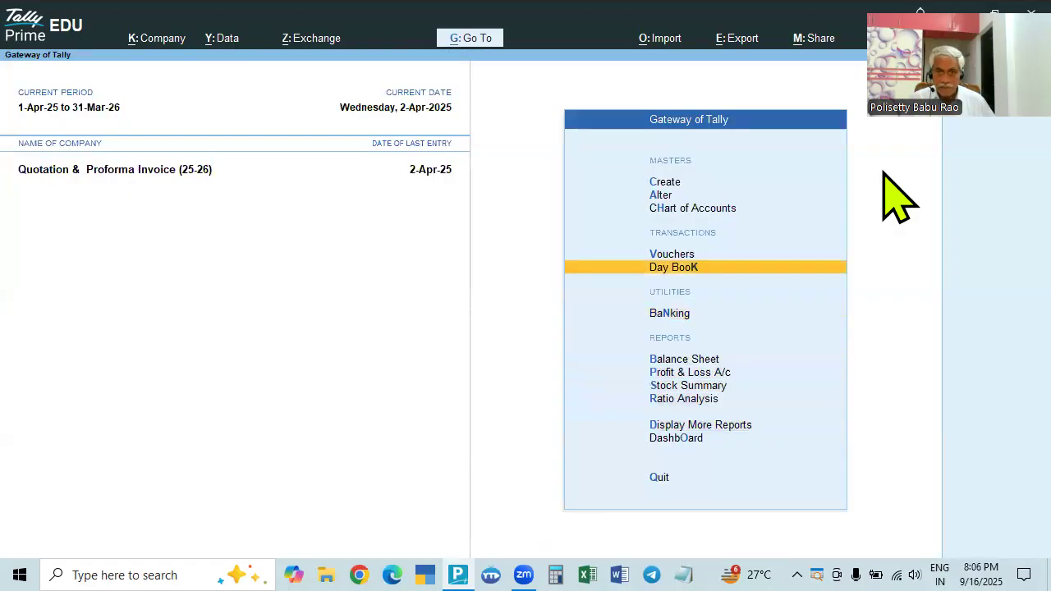
# - Reopen the Day Book and change its period to start from 1-Apr-25
pyautogui.press('Return')
pyautogui.press('F2')
pyautogui.press('space')
pyautogui.press('Return')
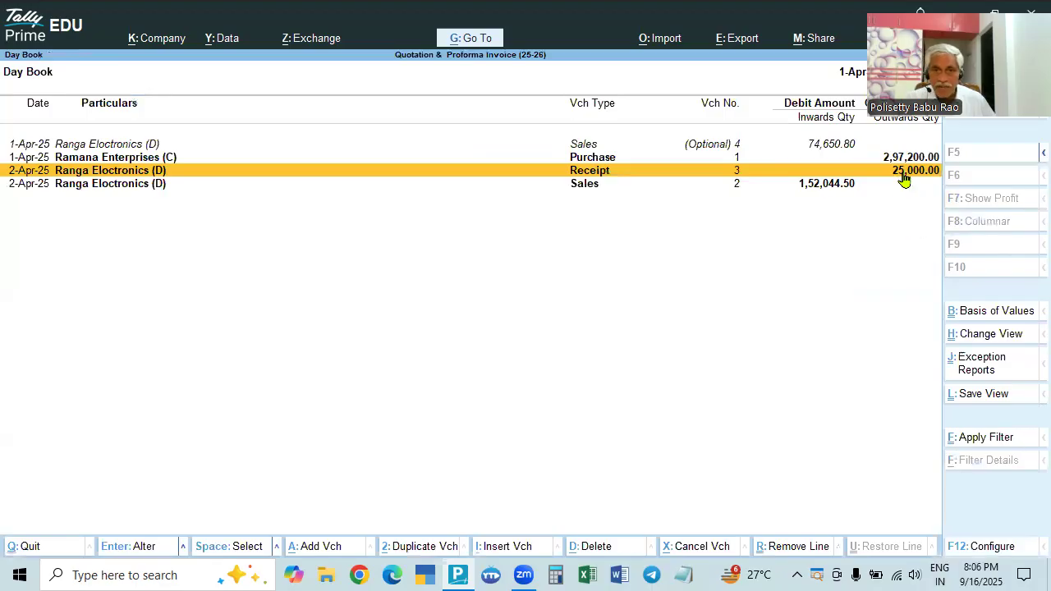
# - Open the 25,000 receipt voucher from Ranga Eloctronics and examine the bill-wise reference of the advance
pyautogui.press('Return')
pyautogui.press('Return')
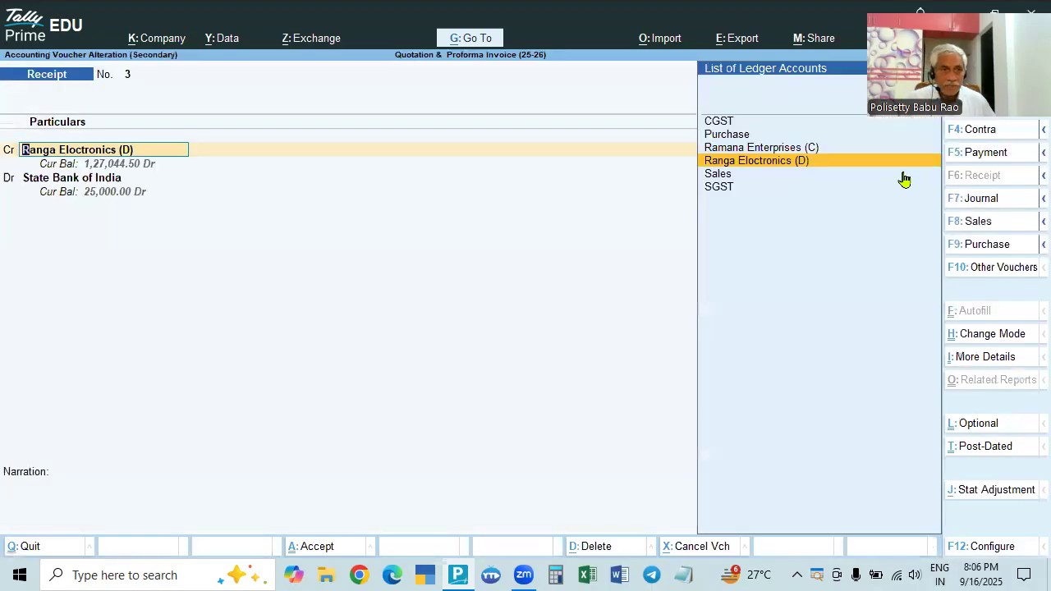
pyautogui.press('Return')
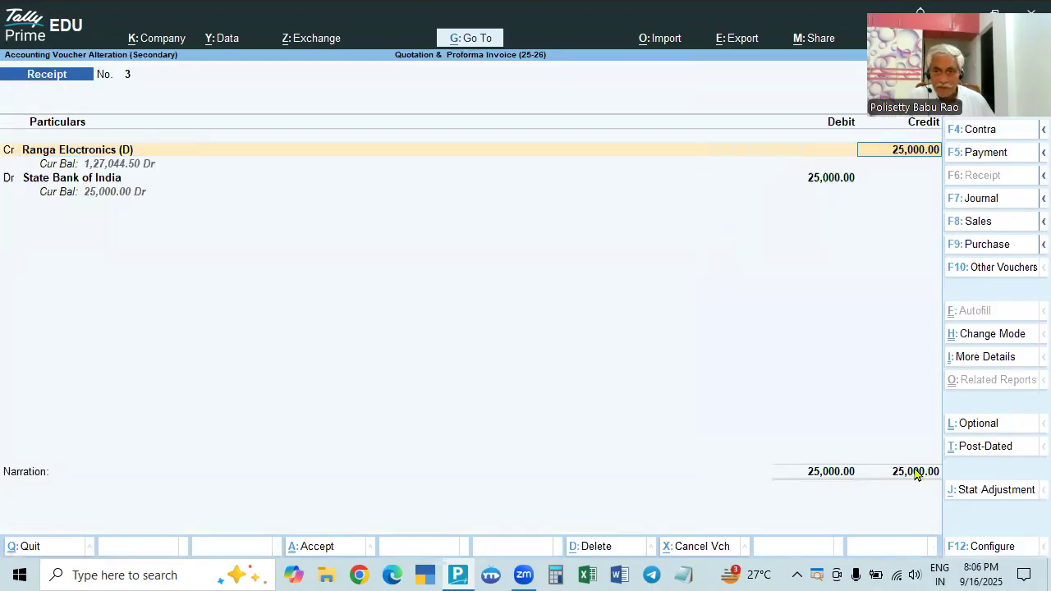
pyautogui.press('Return')
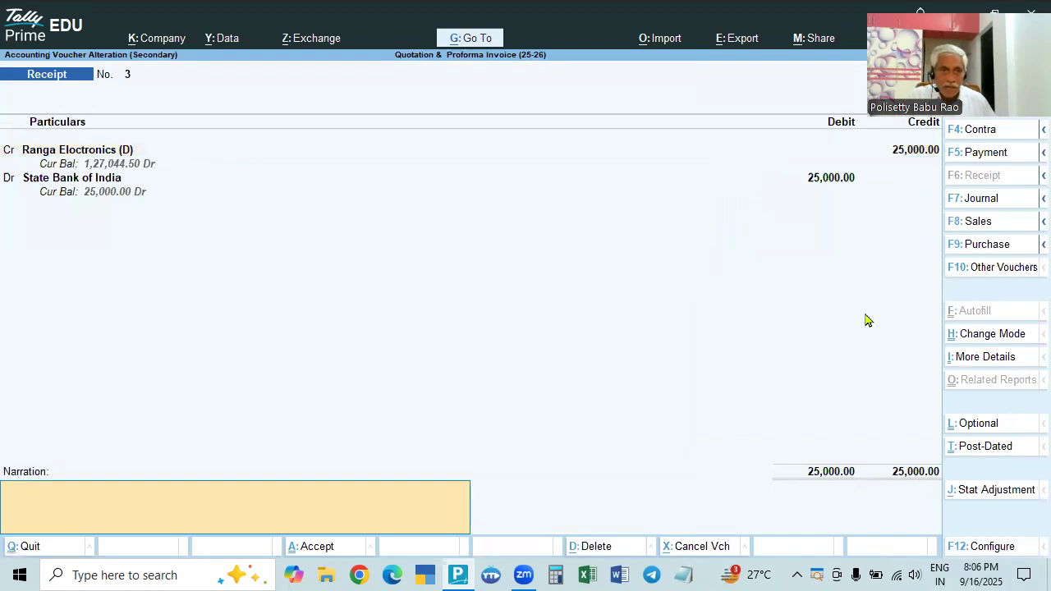
pyautogui.click(903, 155)
pyautogui.press('Return')
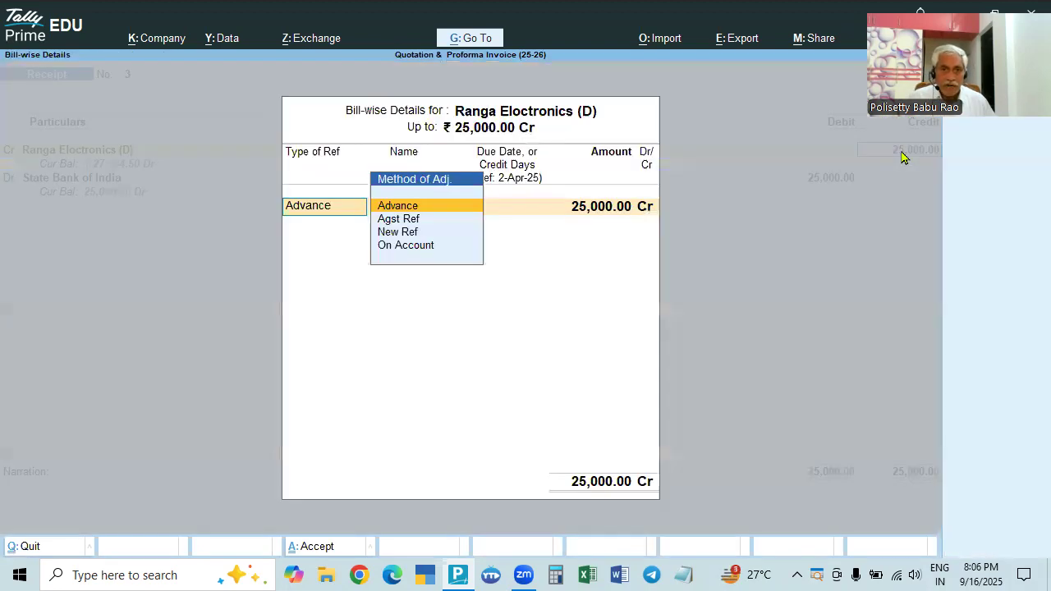
pyautogui.press('Return')
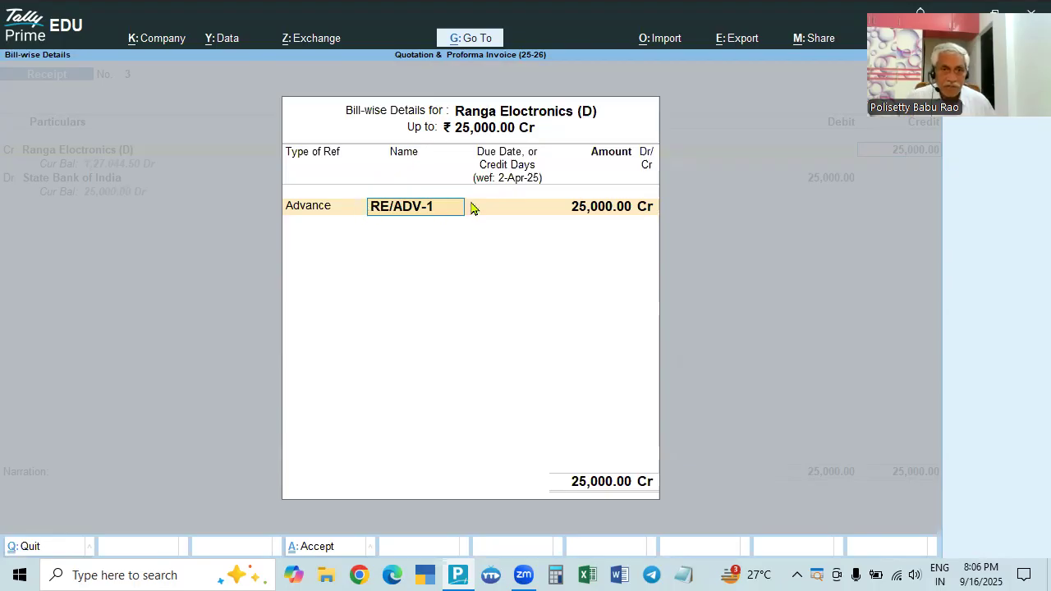
# - Review the receipt's State Bank of India allocation and accept the voucher, returning to the Day Book
pyautogui.press('Return')
pyautogui.press('Return')
pyautogui.press('Return')
pyautogui.press('Return')
pyautogui.press('Return')
pyautogui.press('Return')
pyautogui.press('Return')
pyautogui.press('Return')
pyautogui.press('Return')
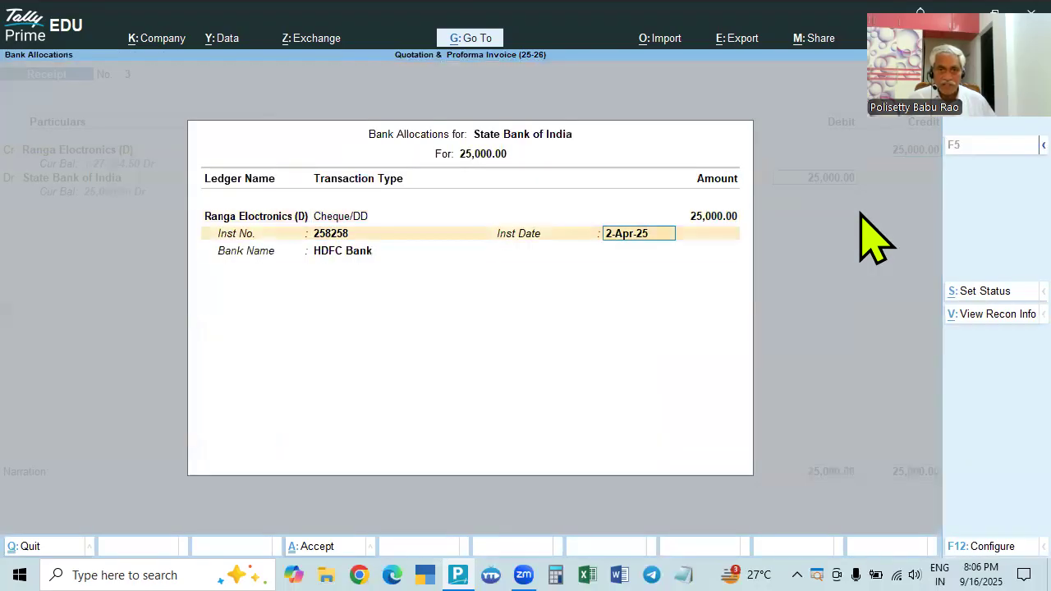
pyautogui.press('Return')
pyautogui.press('Return')
pyautogui.press('Return')
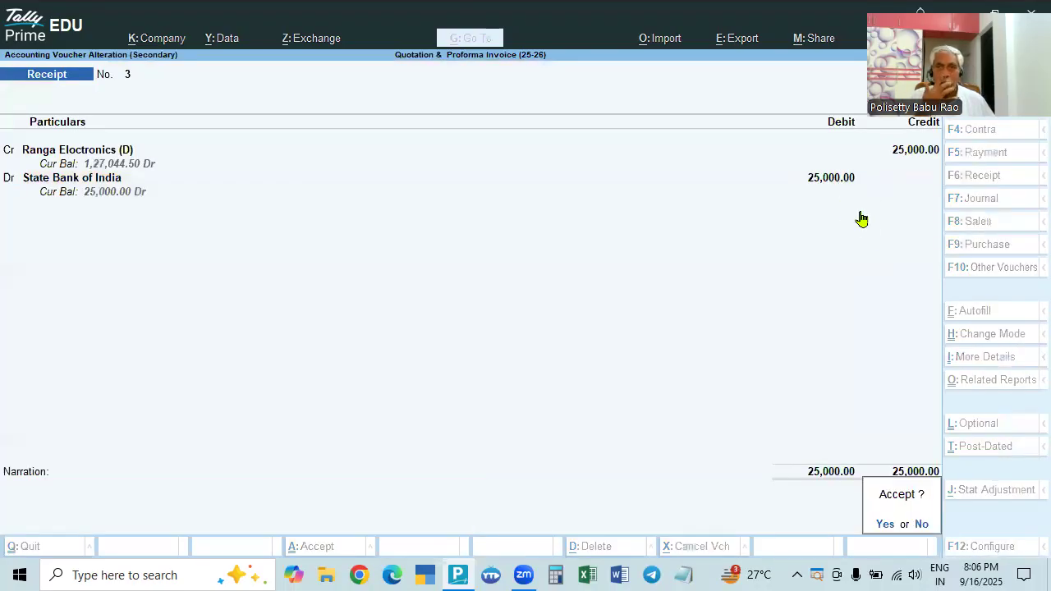
pyautogui.press('Return')
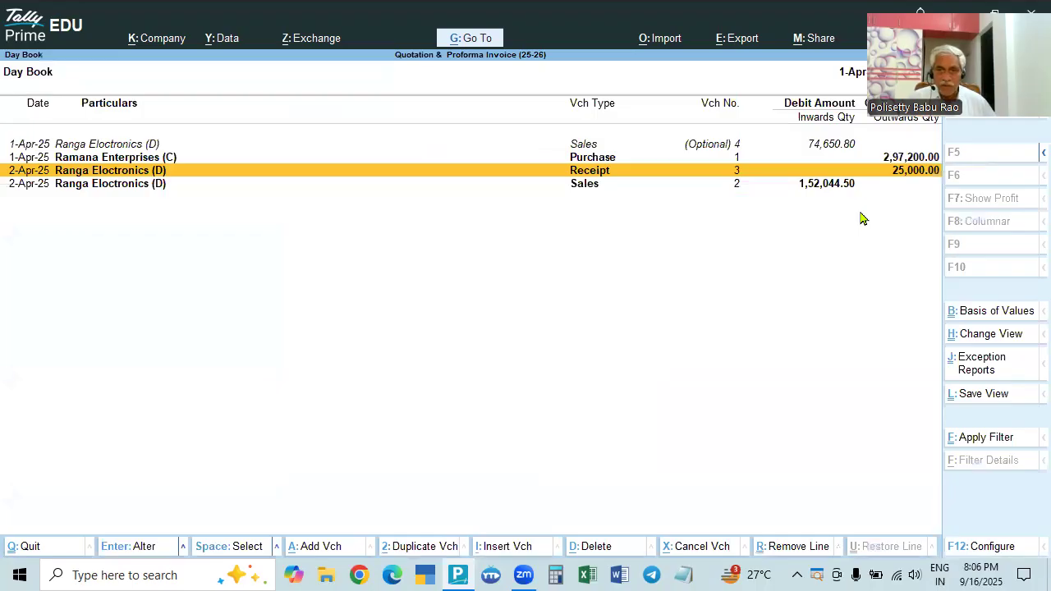
# - Open the optional sales voucher for Ranga Eloctronics and set its date to 2-Apr-25
pyautogui.press('Up')
pyautogui.press('Up')
pyautogui.press('Return')
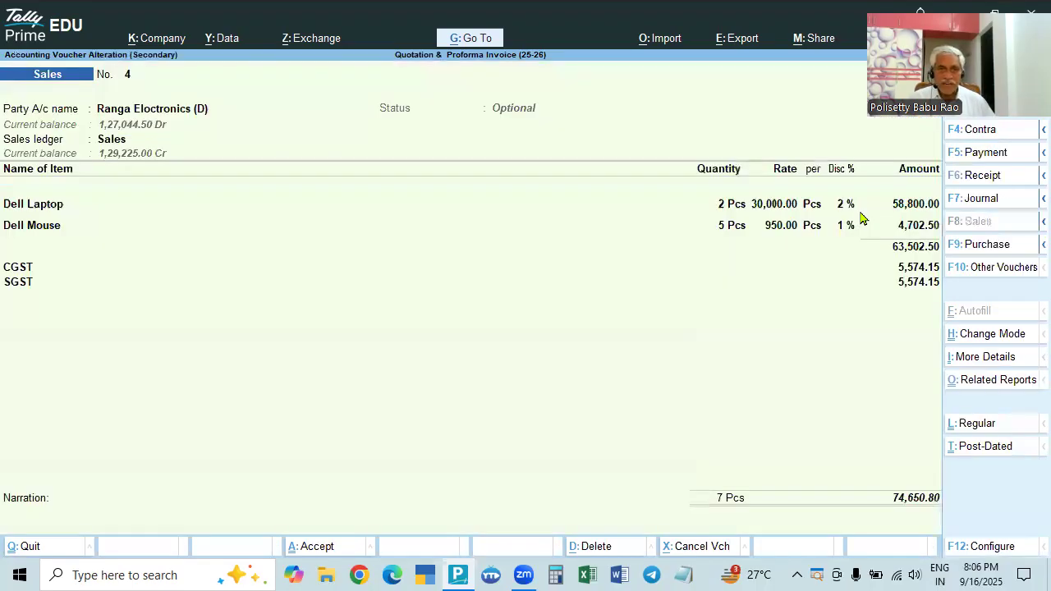
pyautogui.press('F2')
pyautogui.write('2.4')
pyautogui.press('Return')
pyautogui.click(993, 336)
pyautogui.press('Escape')
pyautogui.press('Escape')
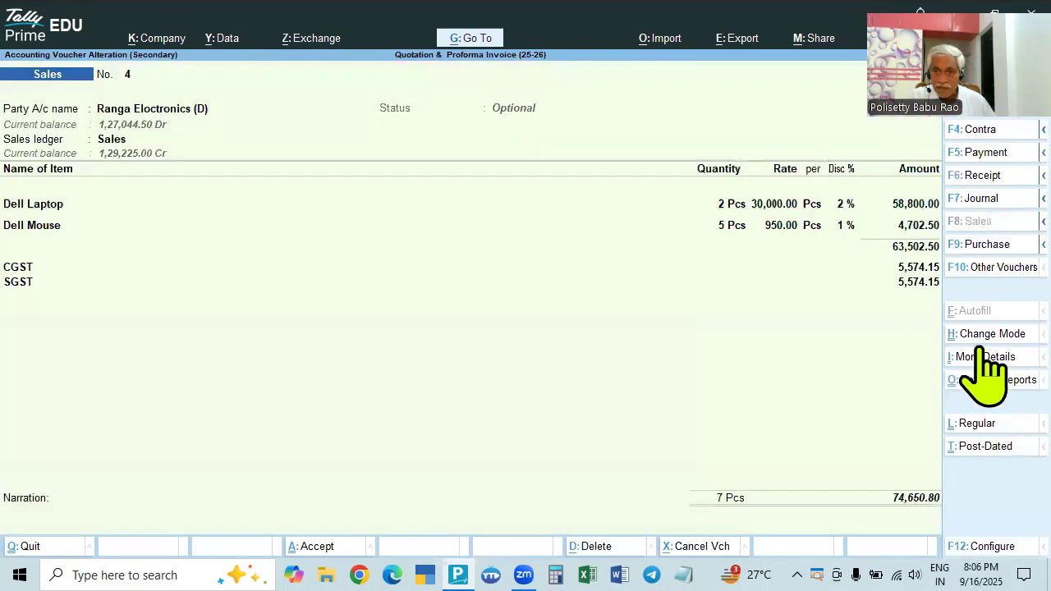
# - Convert the sales voucher to regular and accept its item and tax lines through to the party's bill-wise details
pyautogui.click(975, 425)
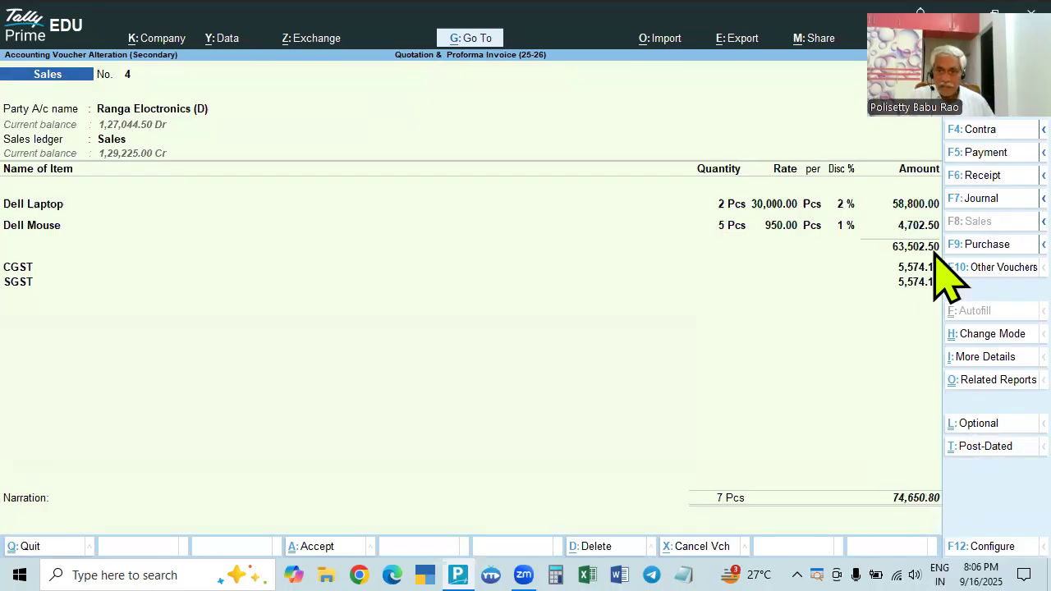
pyautogui.hotkey('ctrl', 'a')
pyautogui.press('Return')
pyautogui.press('Return')
pyautogui.press('Return')
pyautogui.press('Return')
pyautogui.press('Return')
pyautogui.press('Return')
pyautogui.press('Return')
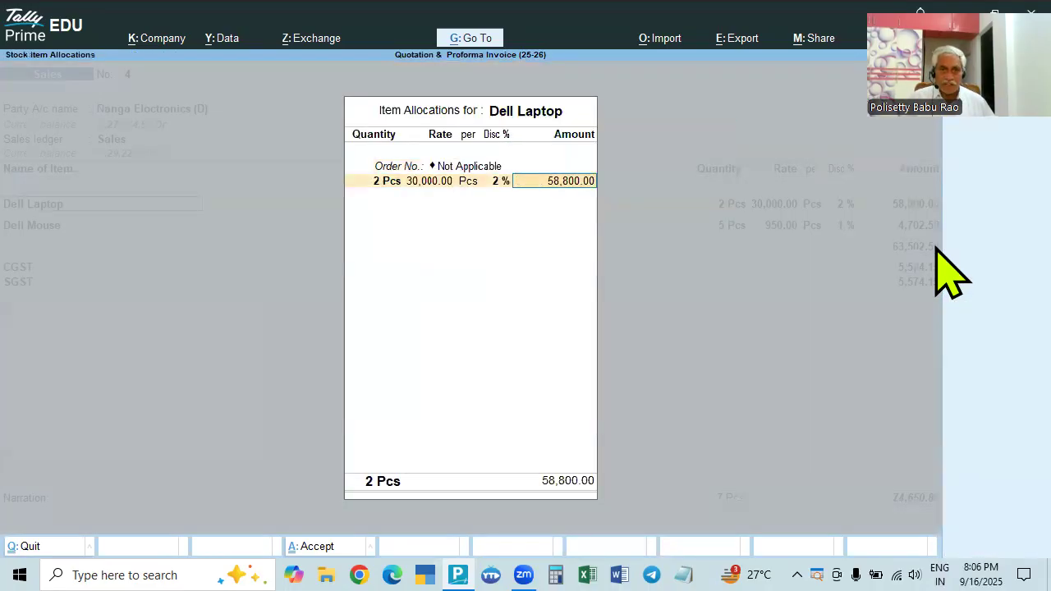
pyautogui.press('Return')
pyautogui.press('Return')
pyautogui.press('Return')
pyautogui.press('Return')
pyautogui.press('Return')
pyautogui.press('Return')
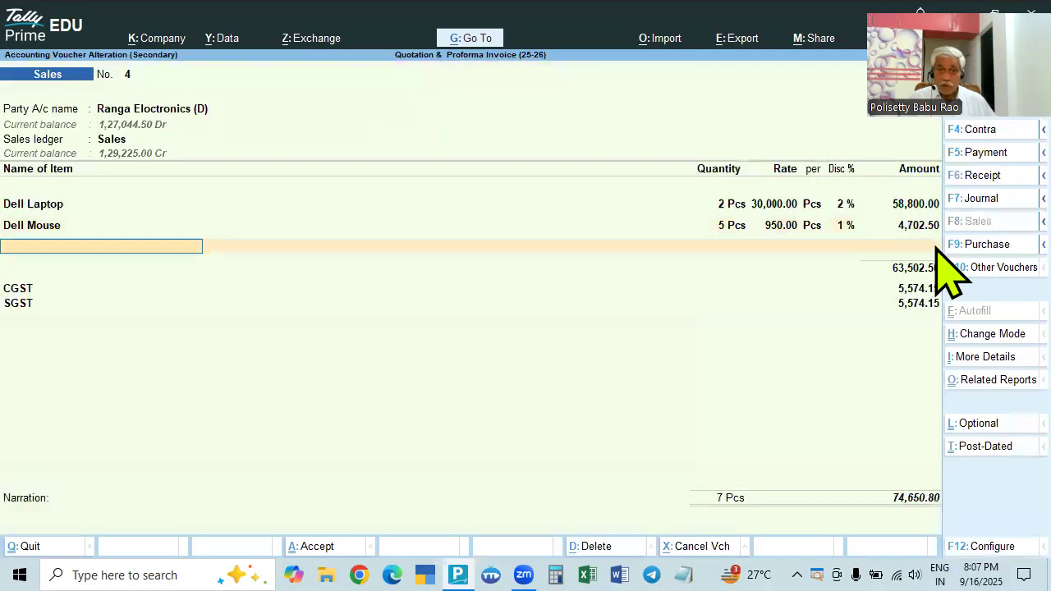
pyautogui.press('Return')
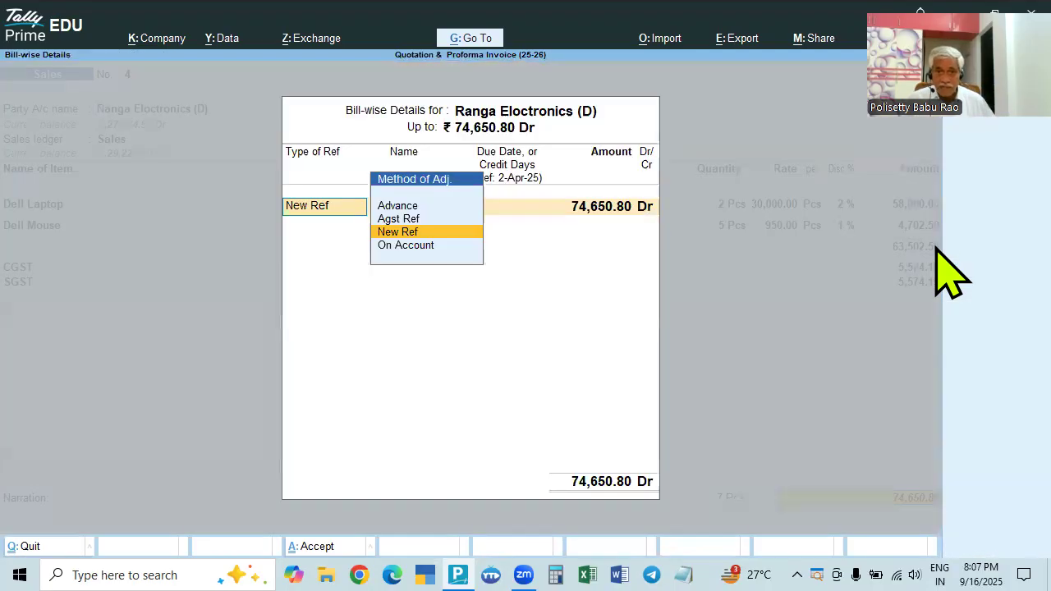
# - Adjust 25,000 Dr of the sales bill for Ranga Eloctronics as Agst Ref against the pending advance RE/ADV-1
pyautogui.press('Up')
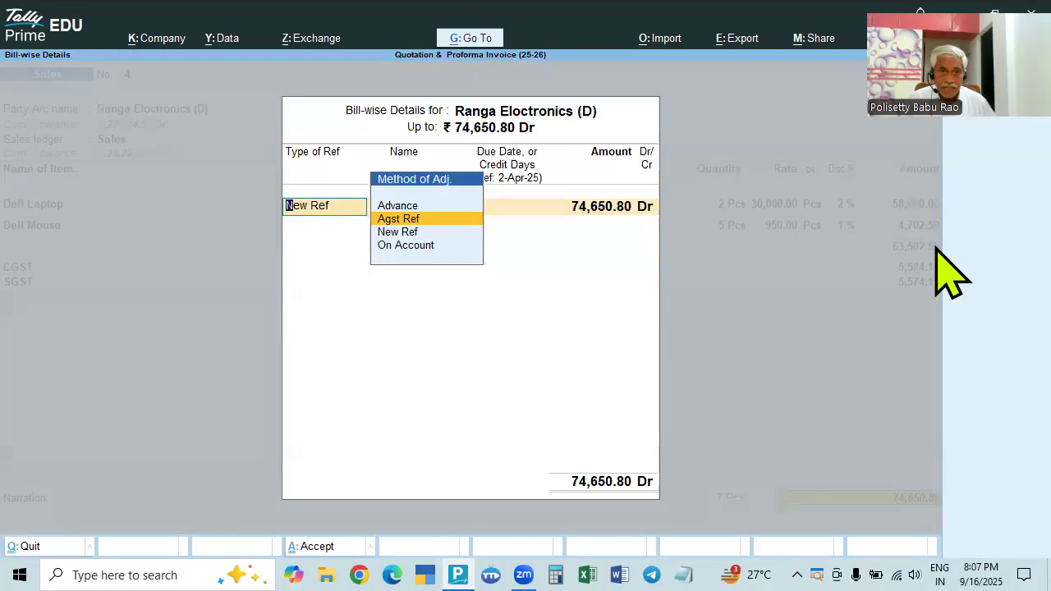
pyautogui.press('Return')
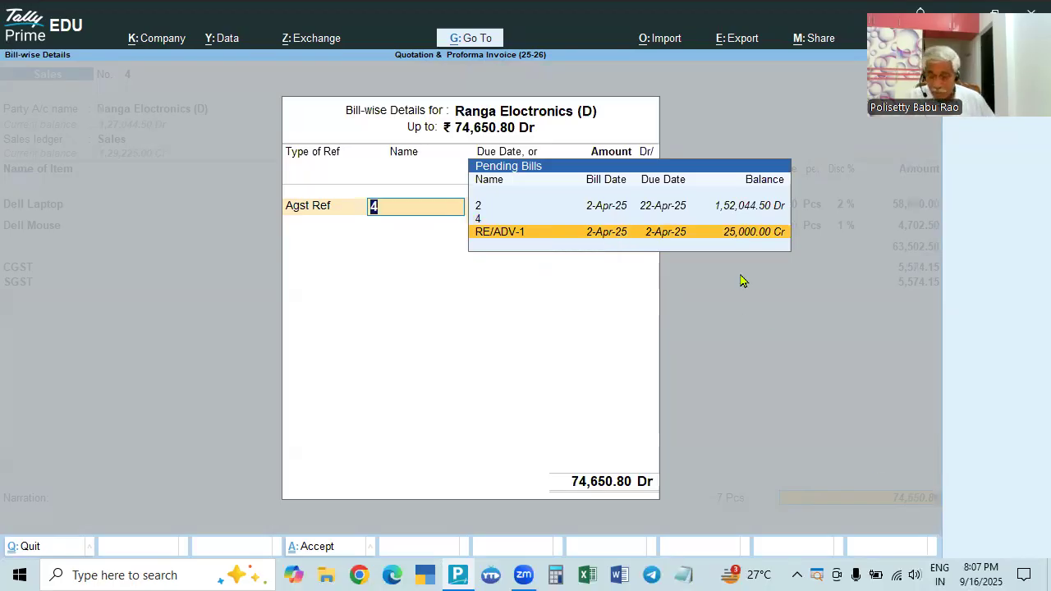
pyautogui.press('Return')
pyautogui.write('2')
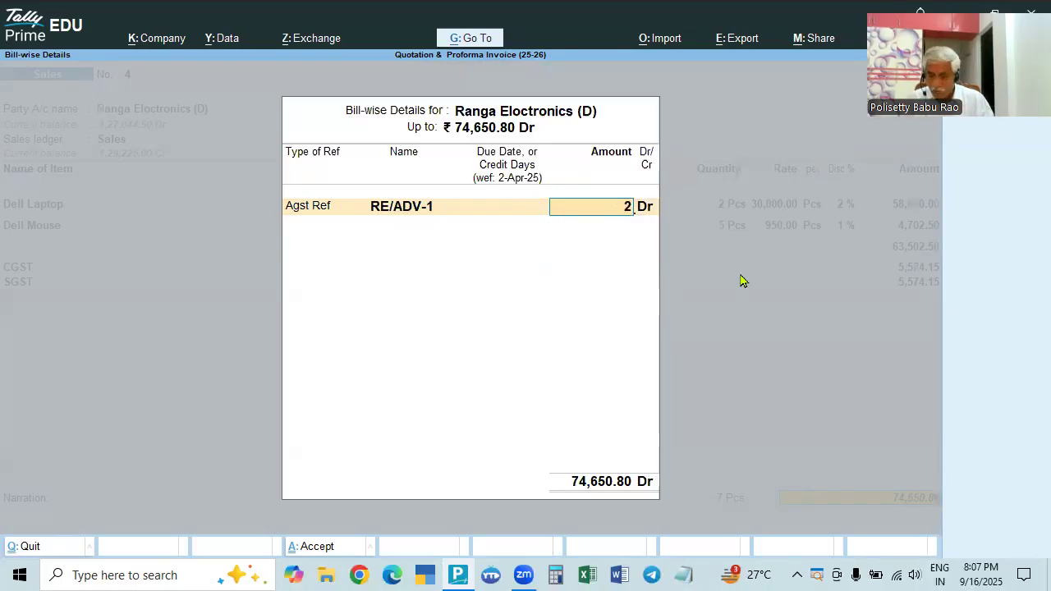
pyautogui.write('5000')
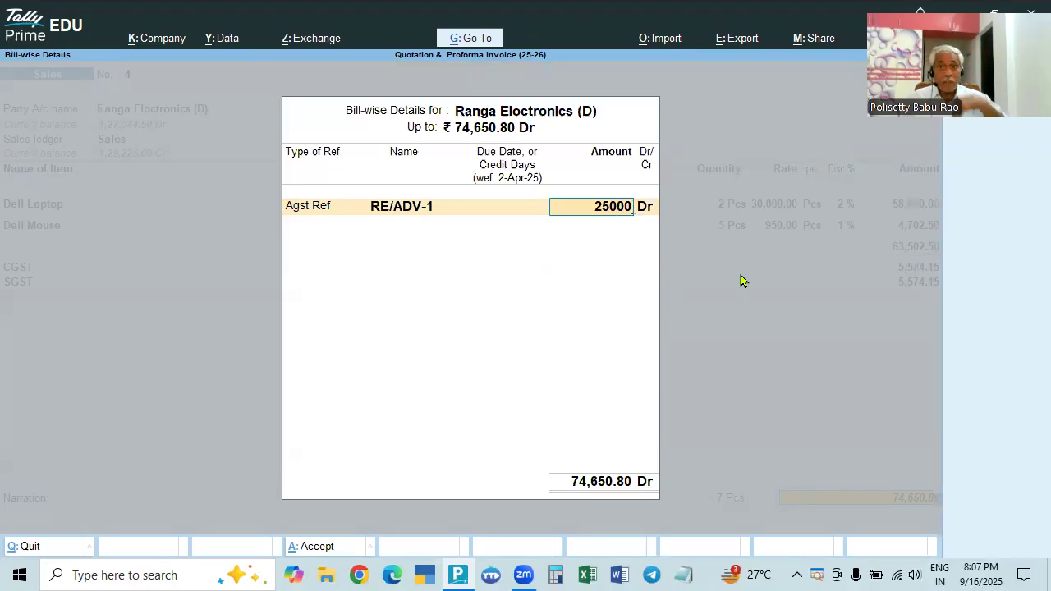
pyautogui.press('Return')
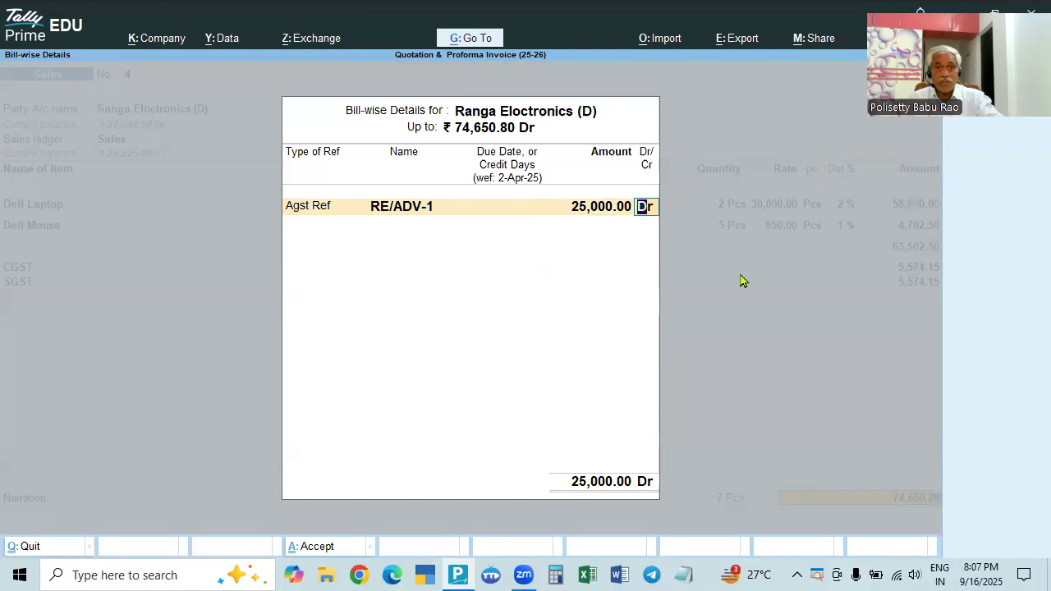
pyautogui.press('Return')
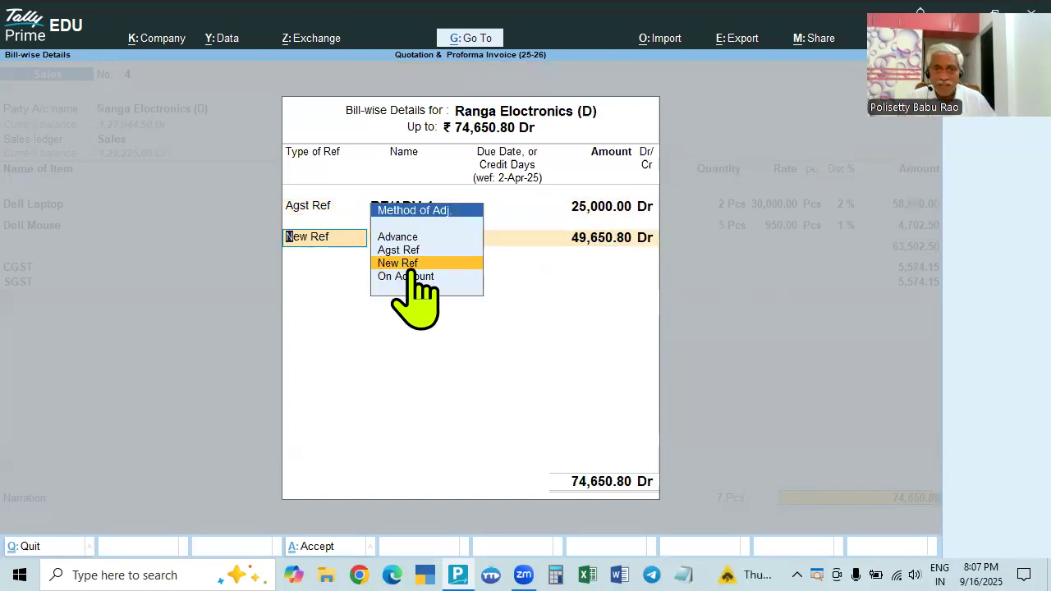
# - Allocate the remaining 49,650.80 Dr as New Ref 4 and accept the sales voucher
pyautogui.press('Return')
pyautogui.press('Return')
pyautogui.press('Return')
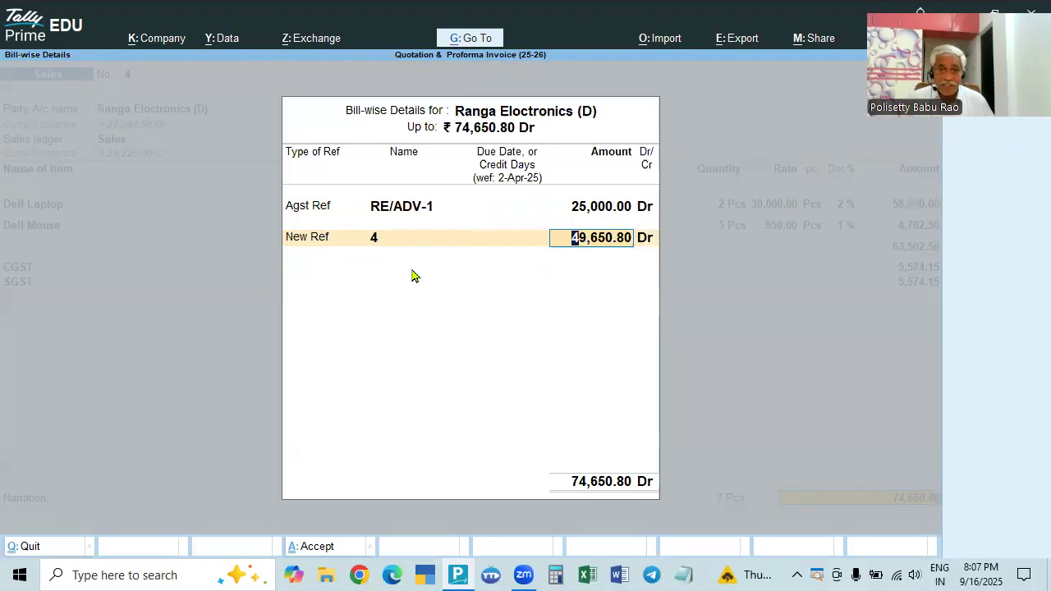
pyautogui.press('Return')
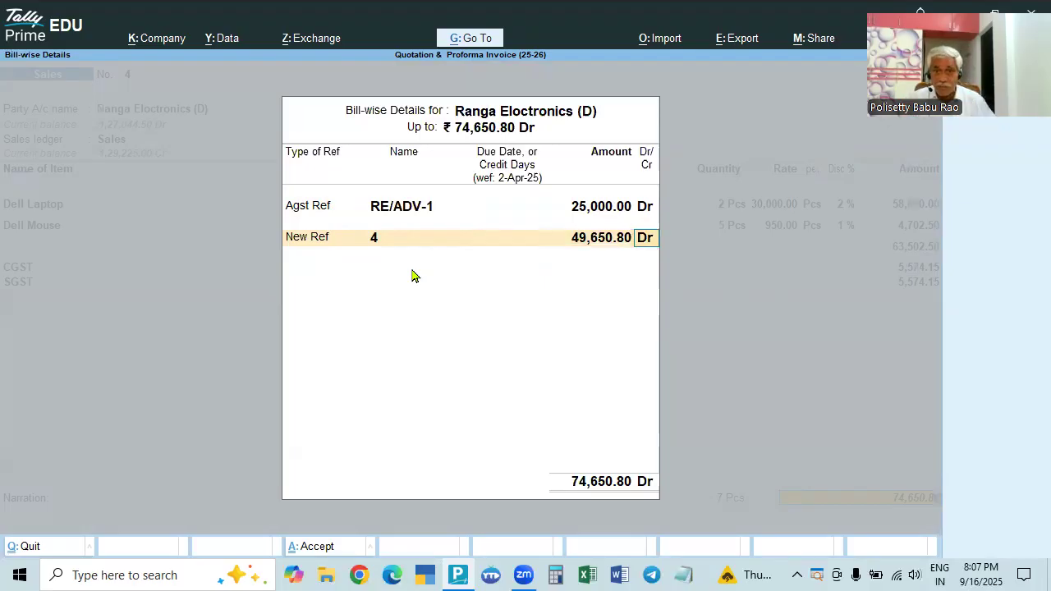
pyautogui.press('Return')
pyautogui.press('Return')
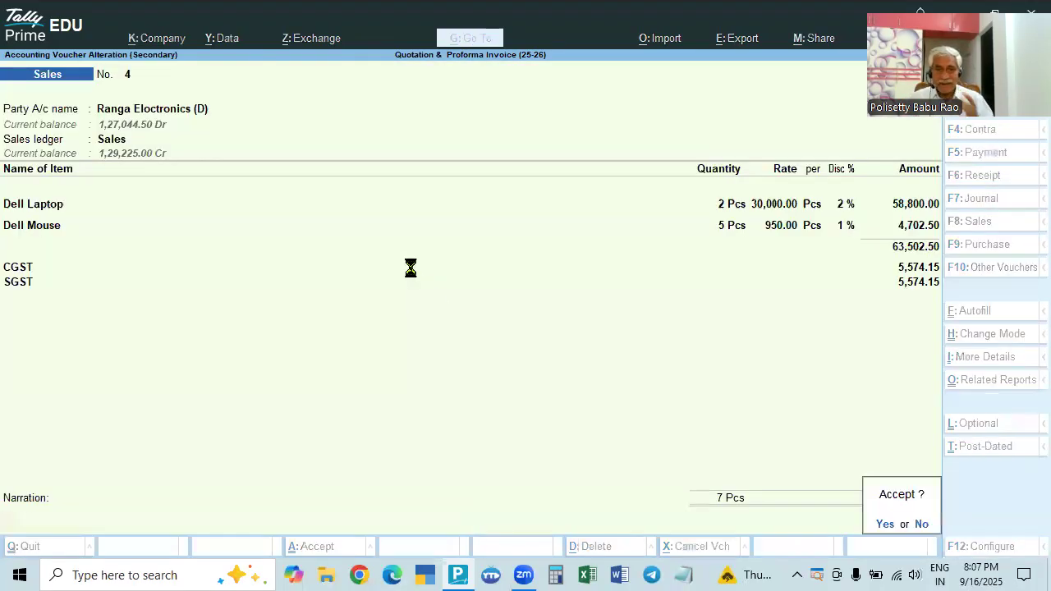
pyautogui.press('Return')
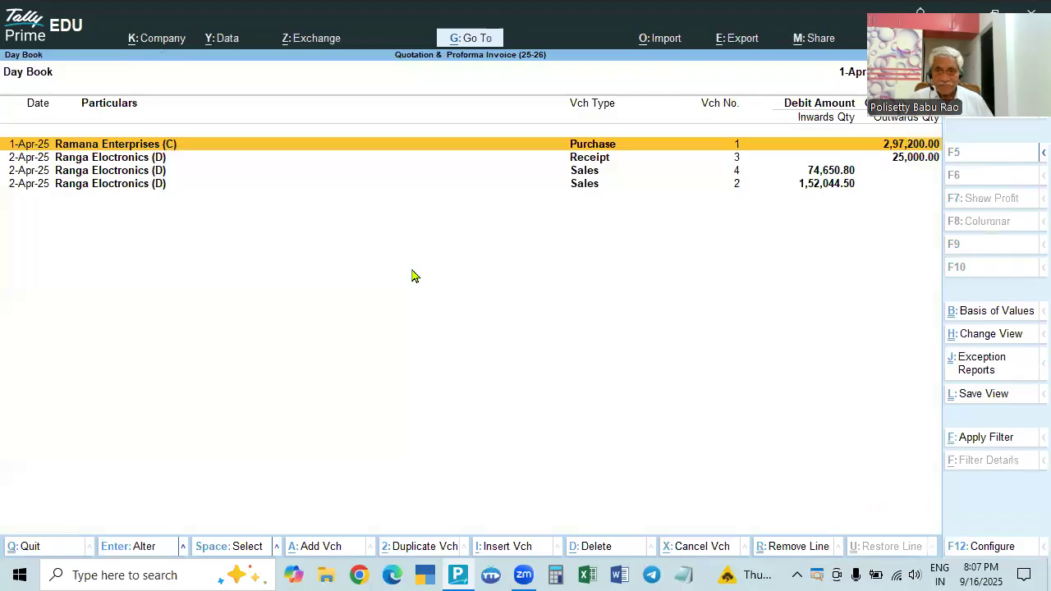
# - Open sales voucher 4 of Ranga Eloctronics from the Day Book to check it, and return to the list
pyautogui.press('Down')
pyautogui.press('Down')
pyautogui.press('Down')
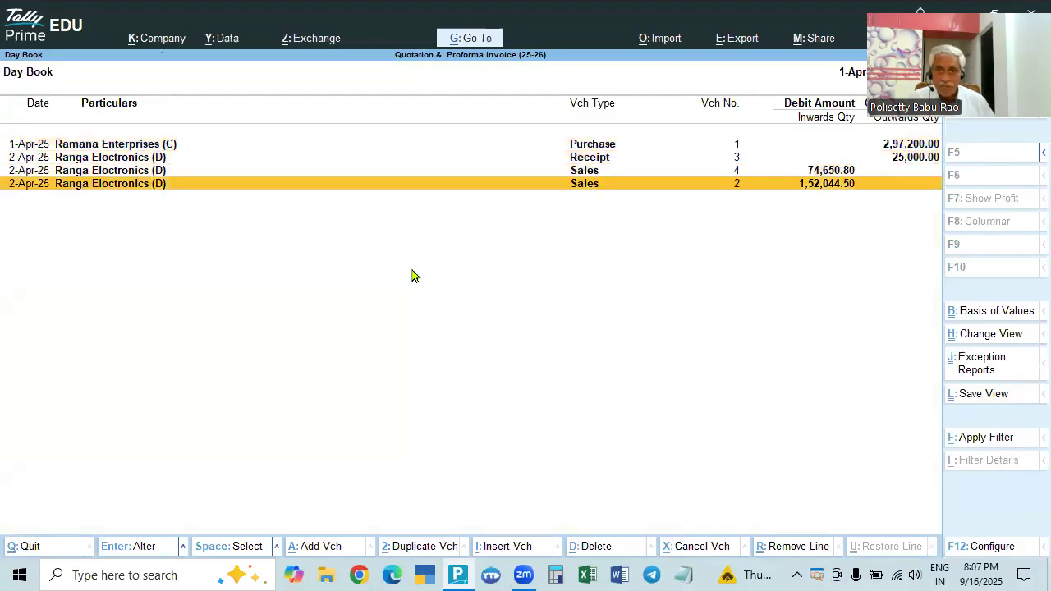
pyautogui.press('Up')
pyautogui.press('Return')
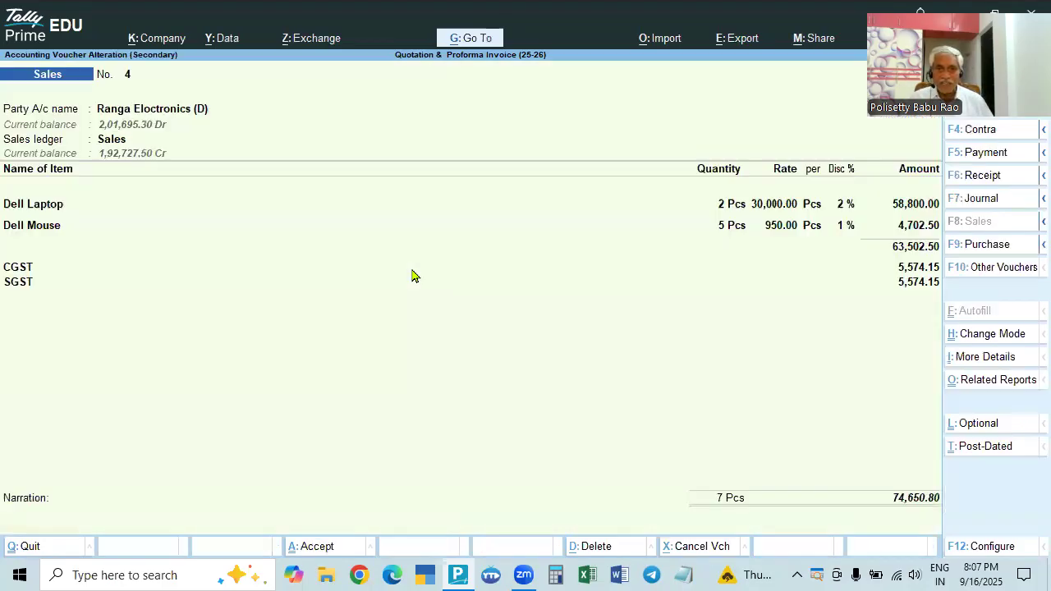
pyautogui.press('Escape')
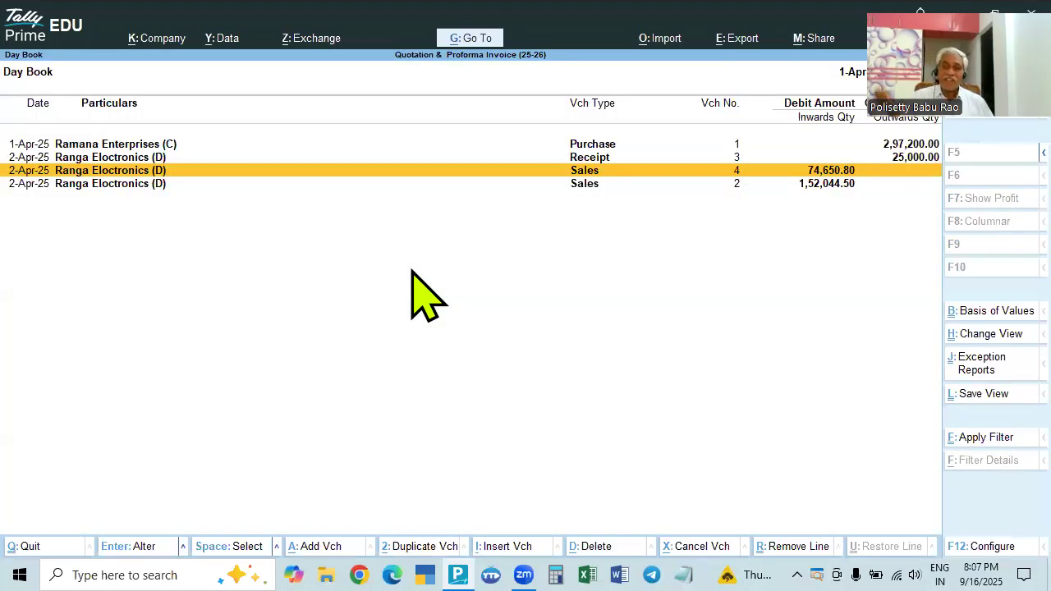
pyautogui.press('Down')
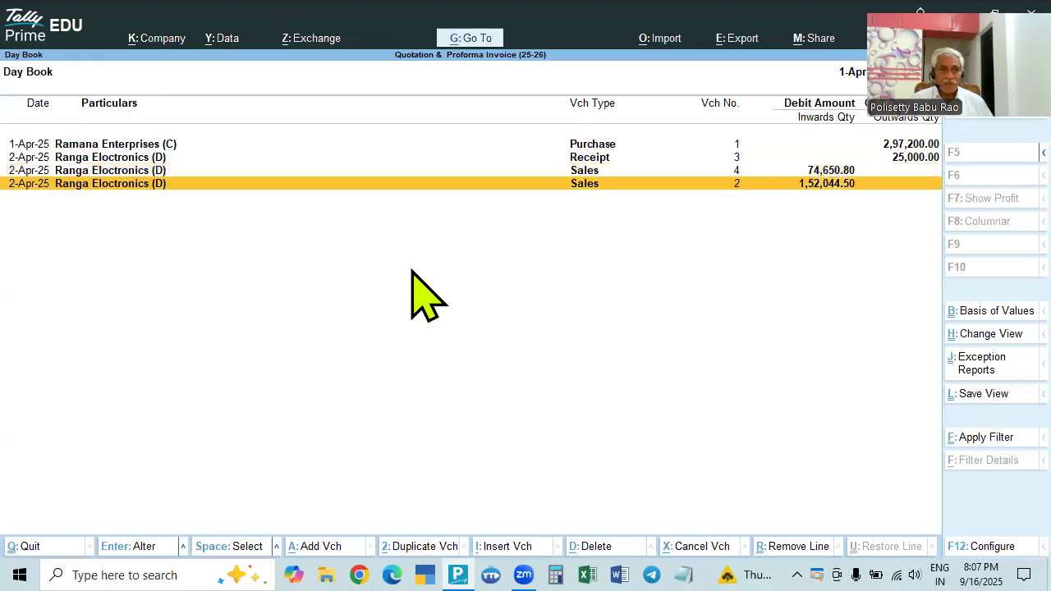
# - Leave the Day Book, start a new voucher and set the voucher date to 2.4 (2 April)
pyautogui.press('Escape')
pyautogui.press('Up')
pyautogui.press('Return')
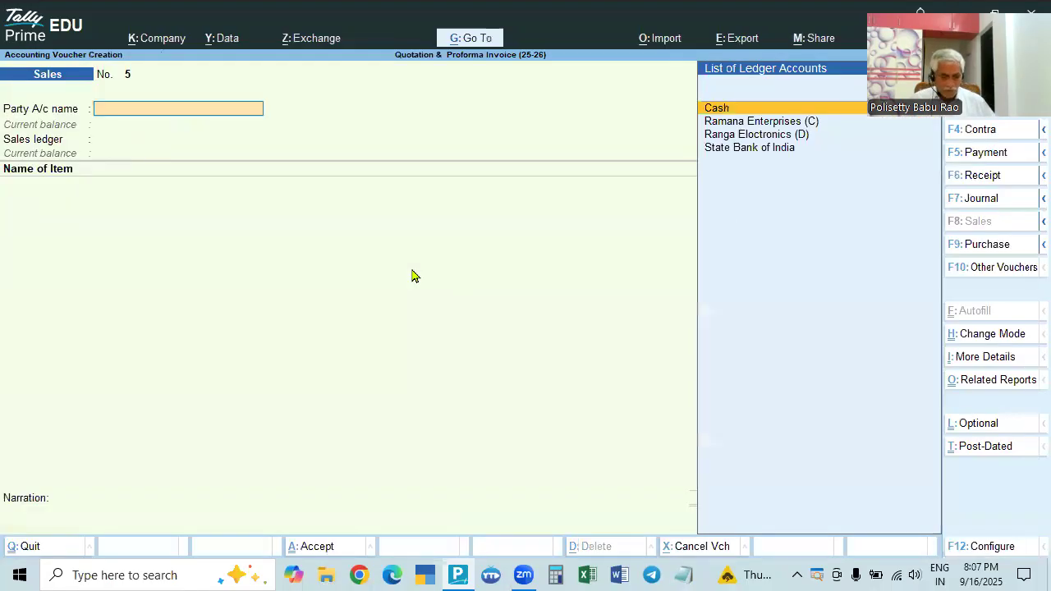
pyautogui.press('F3')
pyautogui.press('Escape')
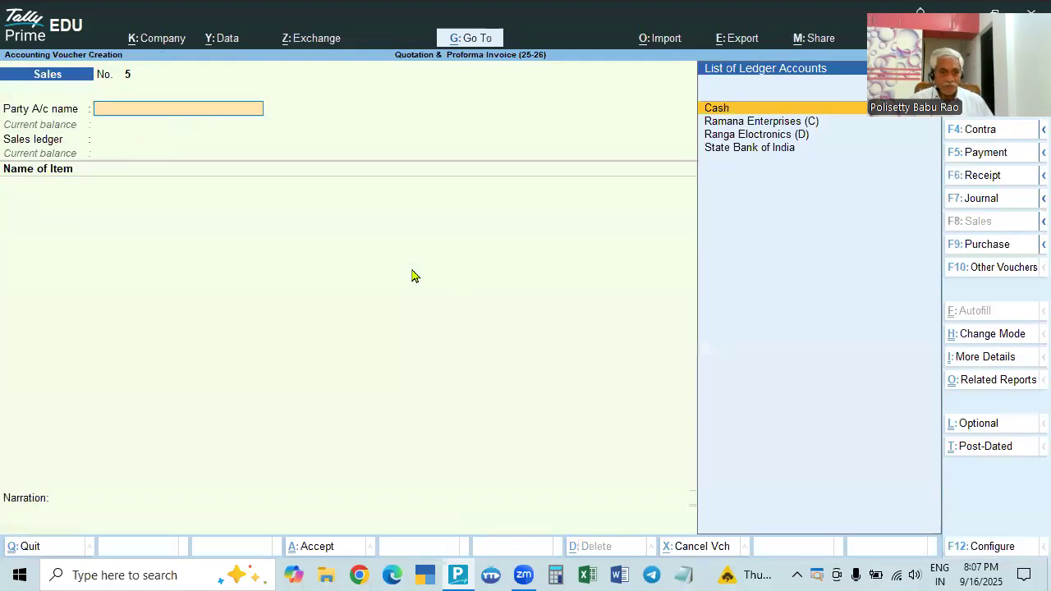
pyautogui.press('F2')
pyautogui.write('2.4')
pyautogui.press('Return')
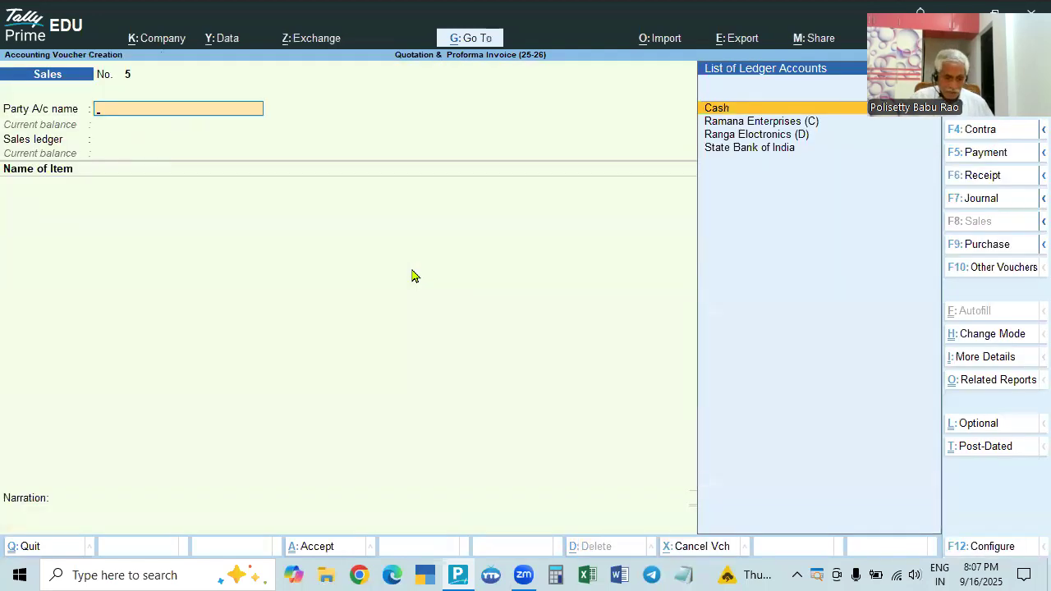
# - Switch to a Receipt voucher and choose Ranga Eloctronics (D) as the credited ledger
pyautogui.press('F6')
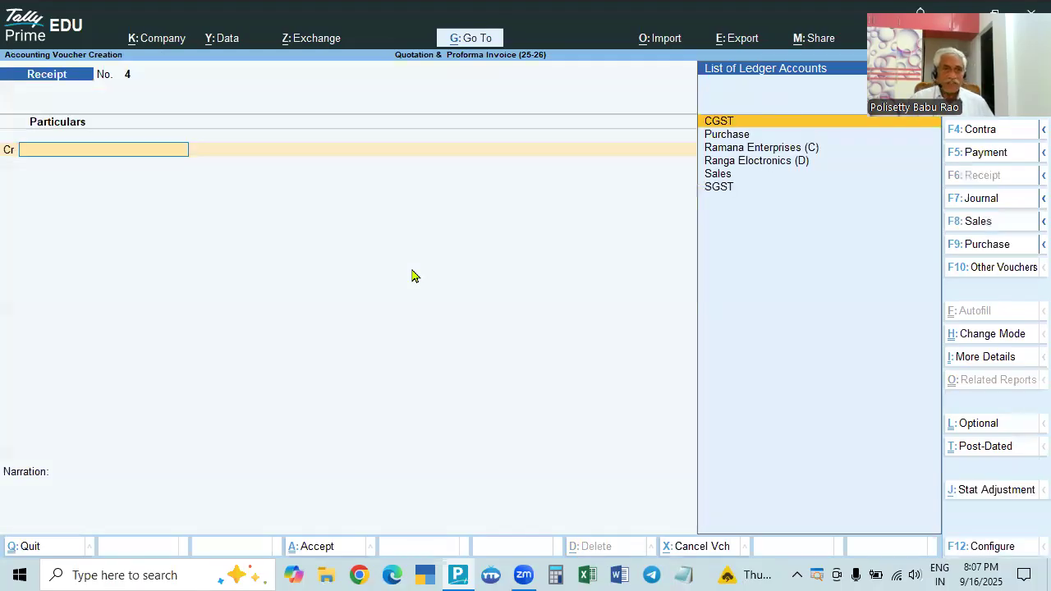
pyautogui.press('Down')
pyautogui.press('Down')
pyautogui.press('Down')
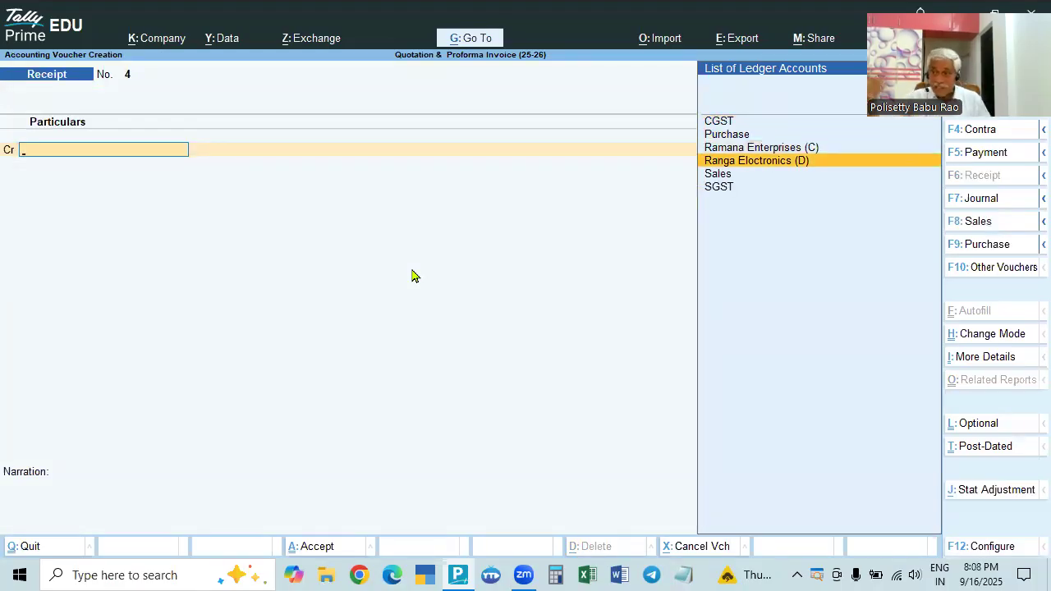
pyautogui.press('Return')
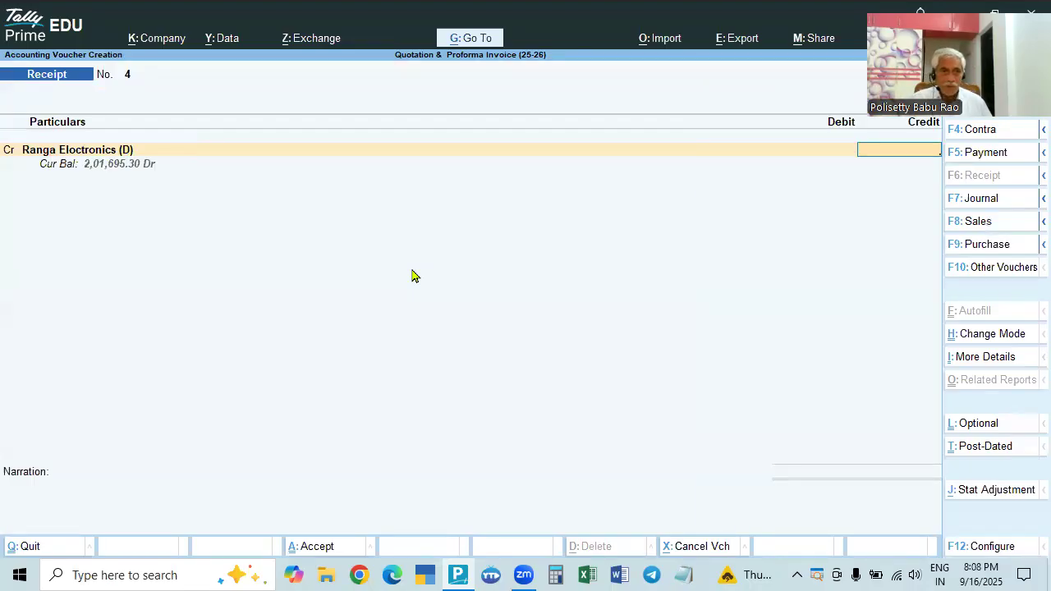
pyautogui.press('BackSpace')
pyautogui.press('ctrl')
pyautogui.press('Escape')
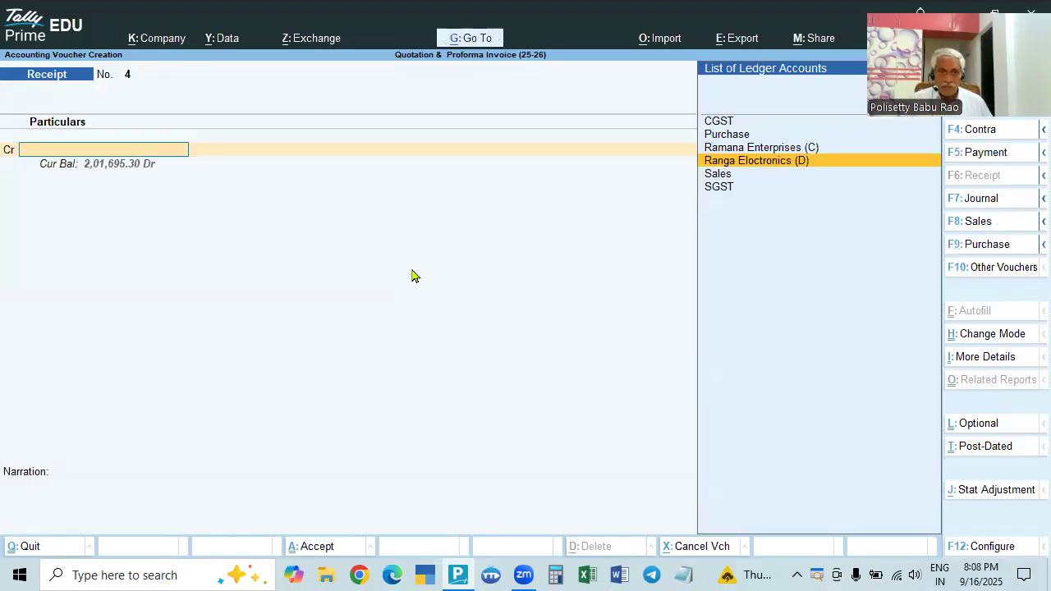
pyautogui.press('Return')
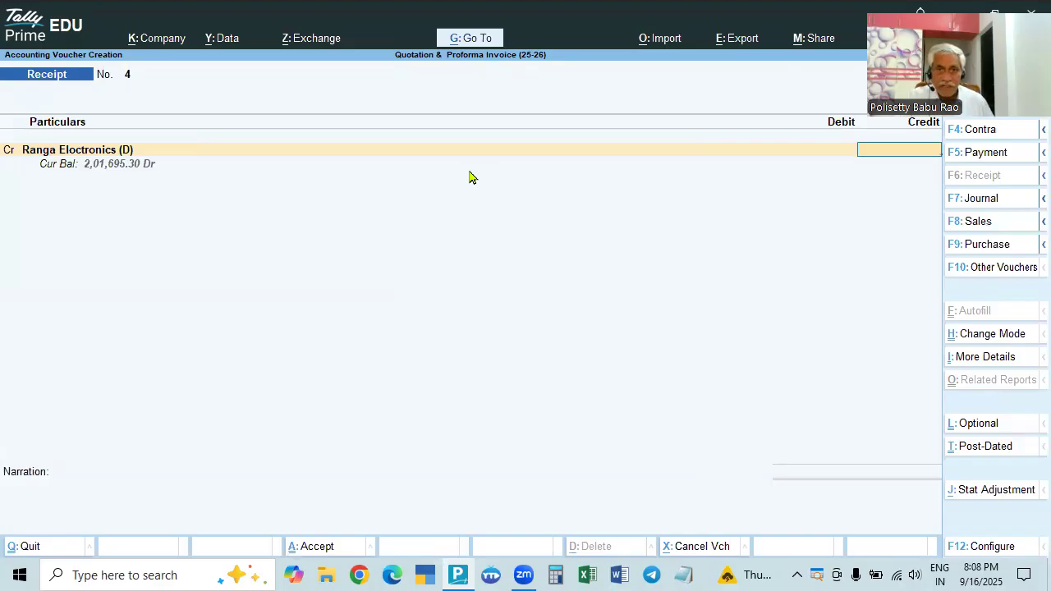
# - Open the Ledger Vouchers report for Ranga Eloctronics (D) to examine its sales and receipt entries
pyautogui.click(472, 38)
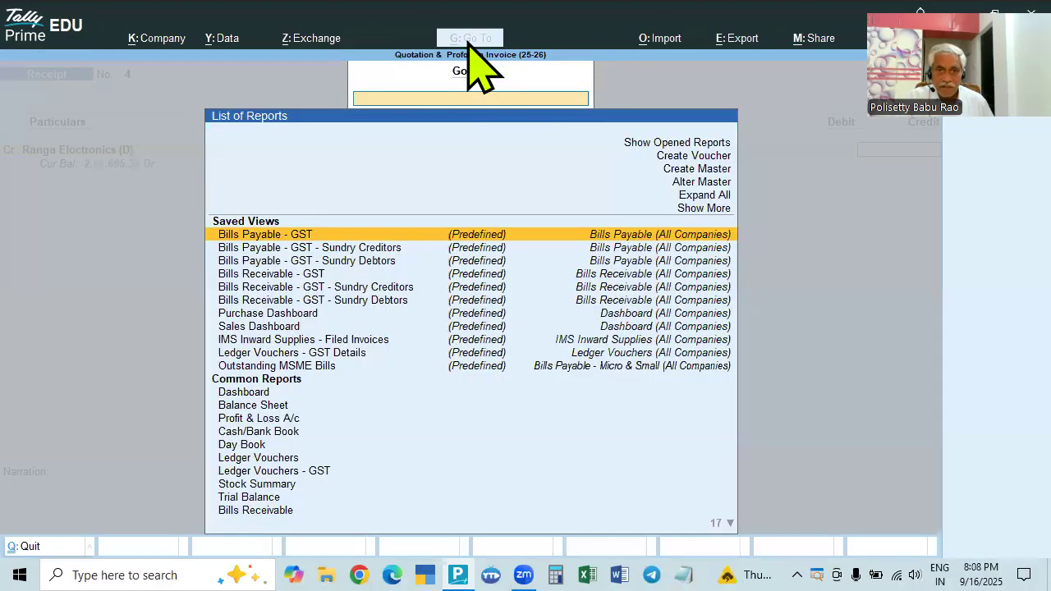
pyautogui.click(253, 461)
pyautogui.press('Down')
pyautogui.press('Down')
pyautogui.press('Down')
pyautogui.press('Down')
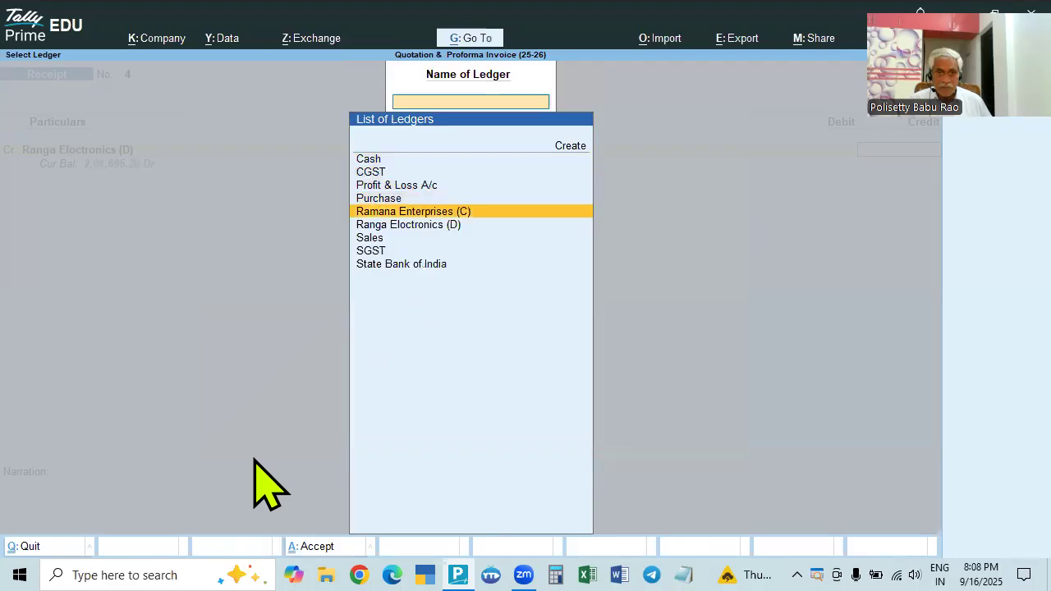
pyautogui.press('Down')
pyautogui.press('Return')
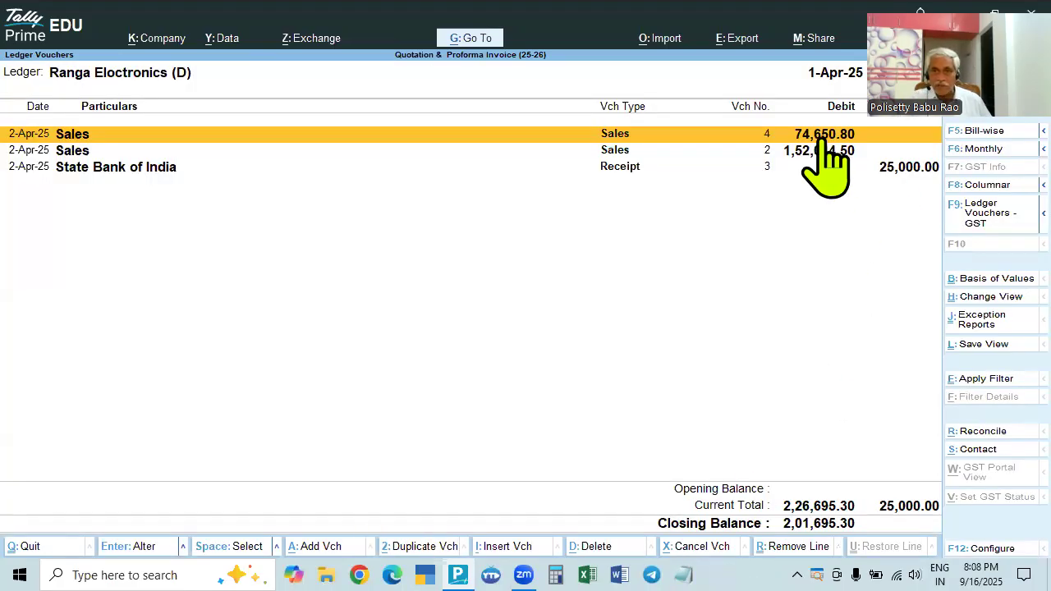
# - Calculate 74650.8 minus 25000 in Calculator, close it and return to the ledger report in TallyPrime
pyautogui.click(555, 575)
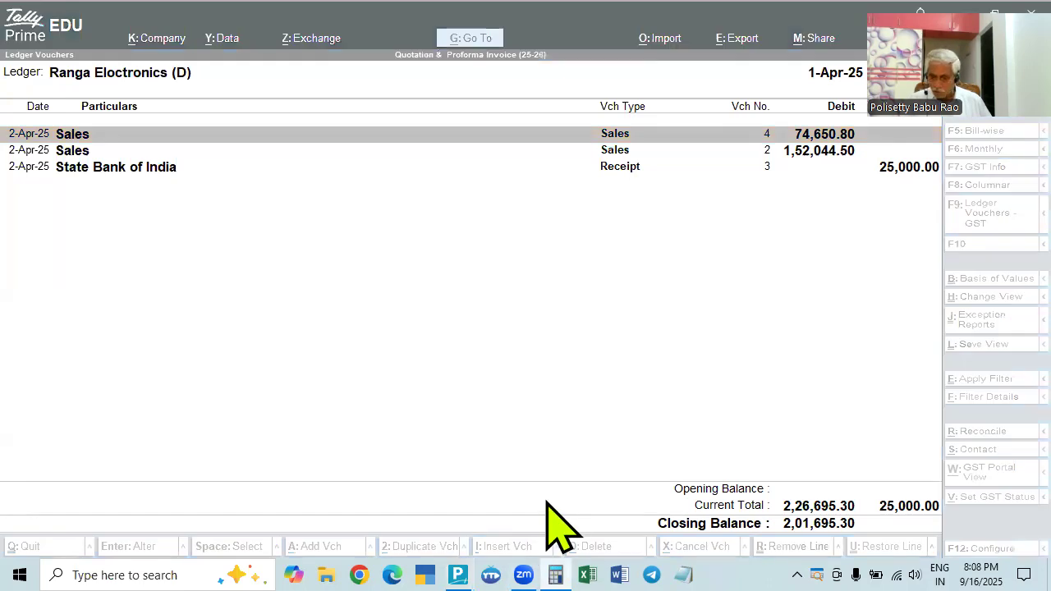
pyautogui.write('74')
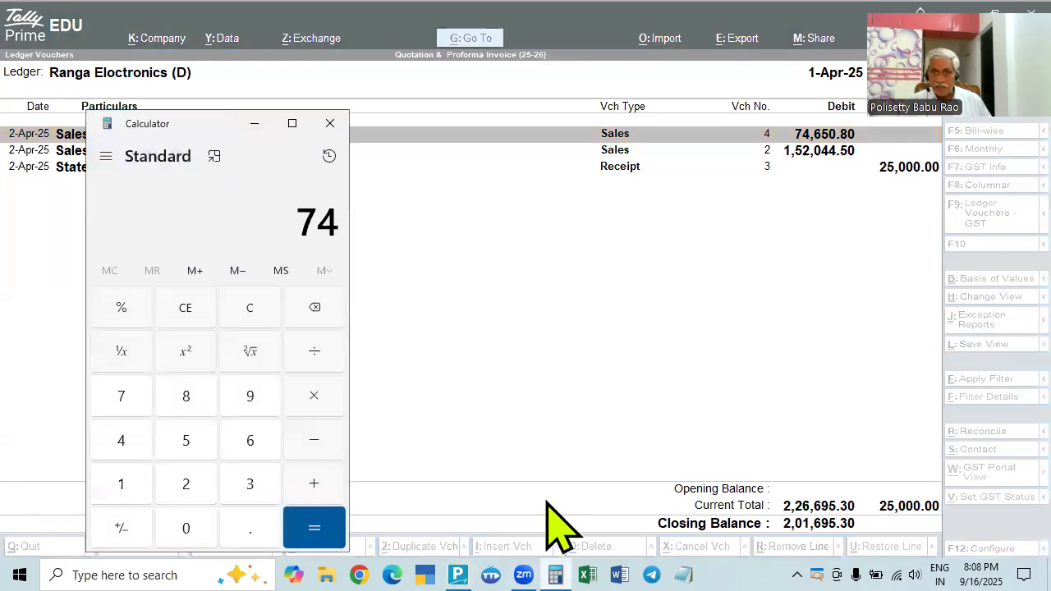
pyautogui.write('650.8')
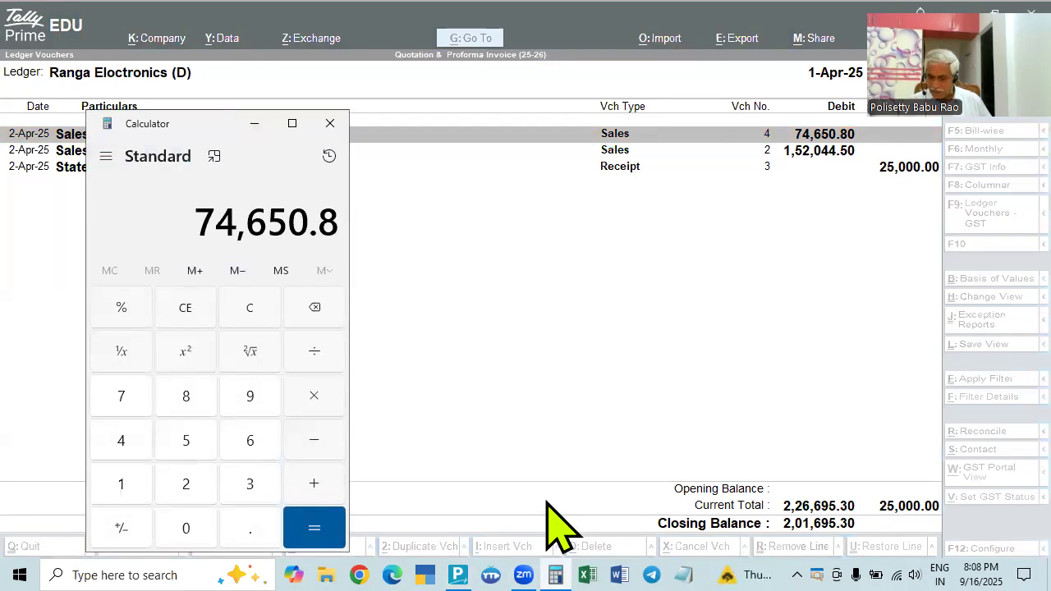
pyautogui.write(' - 25000')
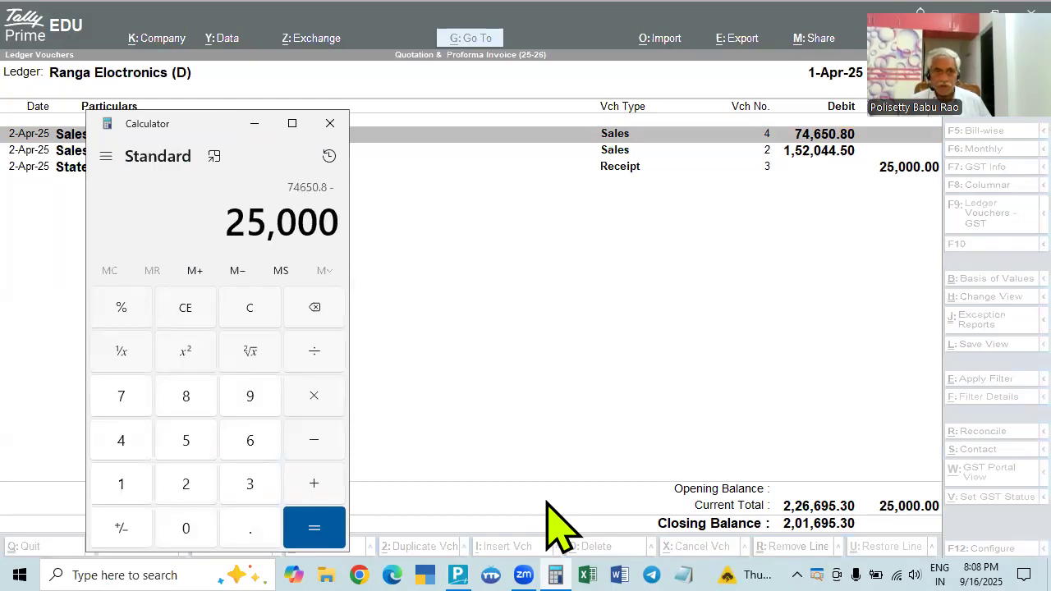
pyautogui.press('Return')
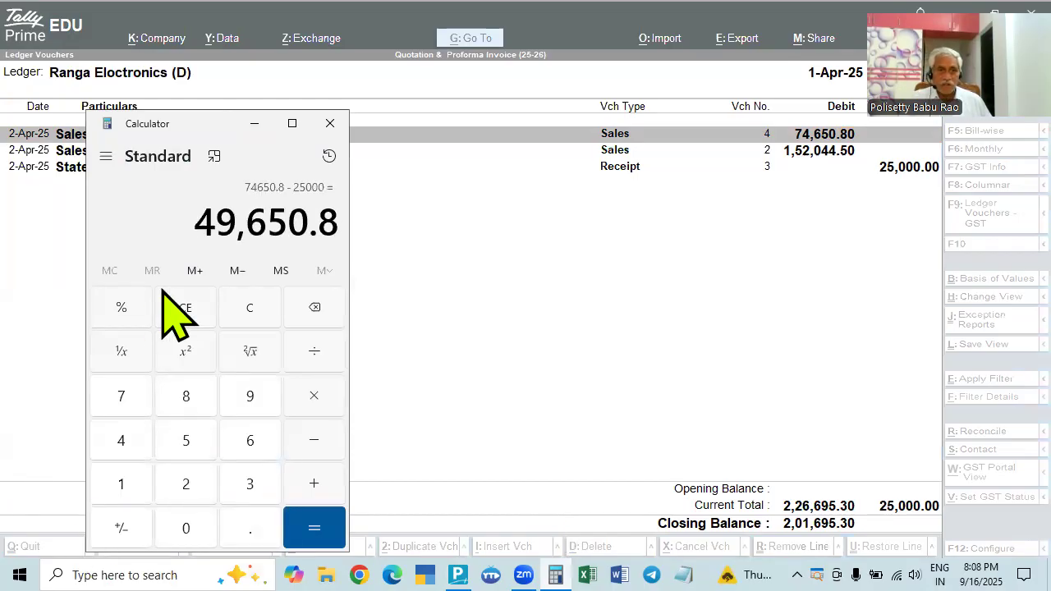
pyautogui.click(330, 125)
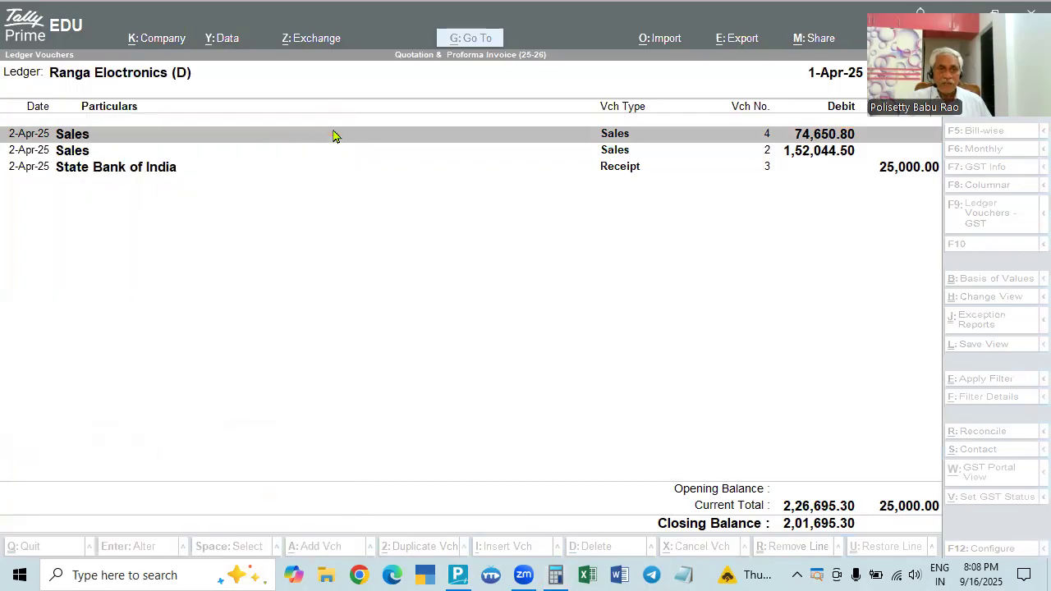
pyautogui.click(513, 302)
# - Return to the receipt voucher and start entering the credit amount for Ranga Eloctronics with 496
pyautogui.press('Escape')
pyautogui.press('Escape')
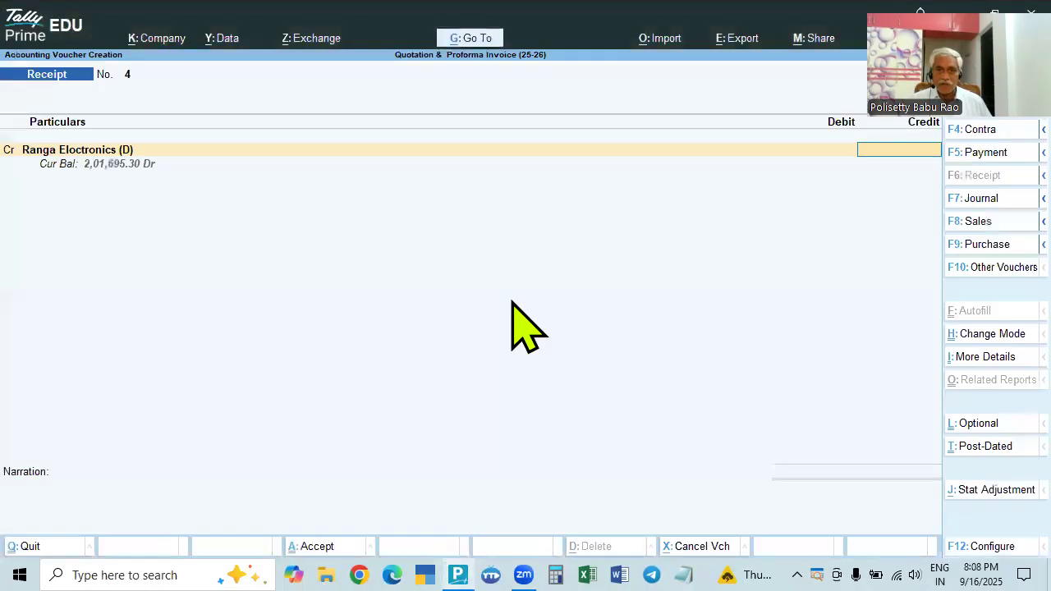
pyautogui.write('496')
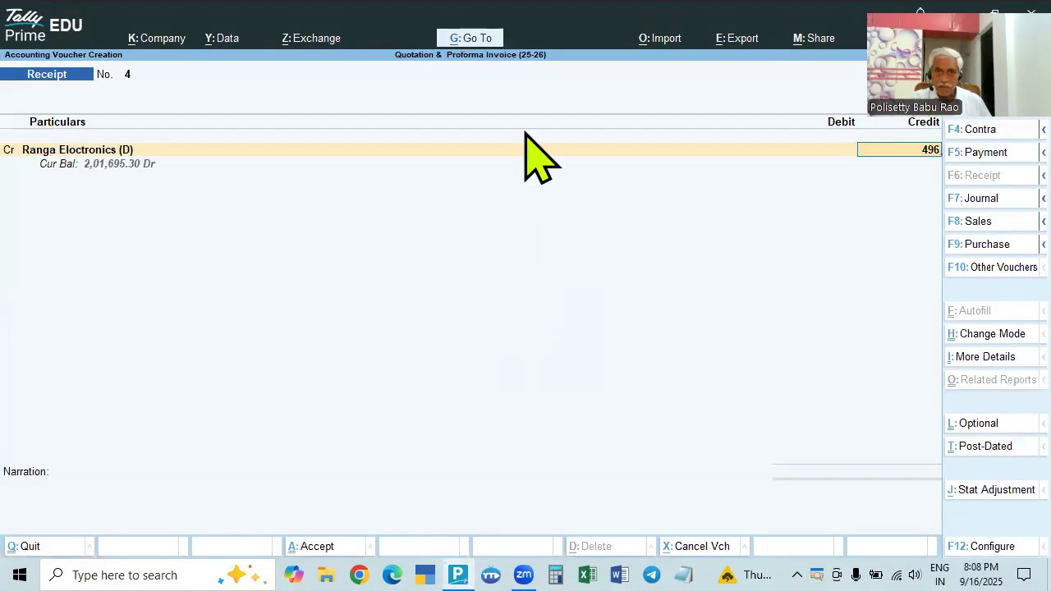
# - Open the Ledger Vouchers report for Ranga Eloctronics (D) to examine its sales and receipt entries again
pyautogui.hotkey('alt', 'g')
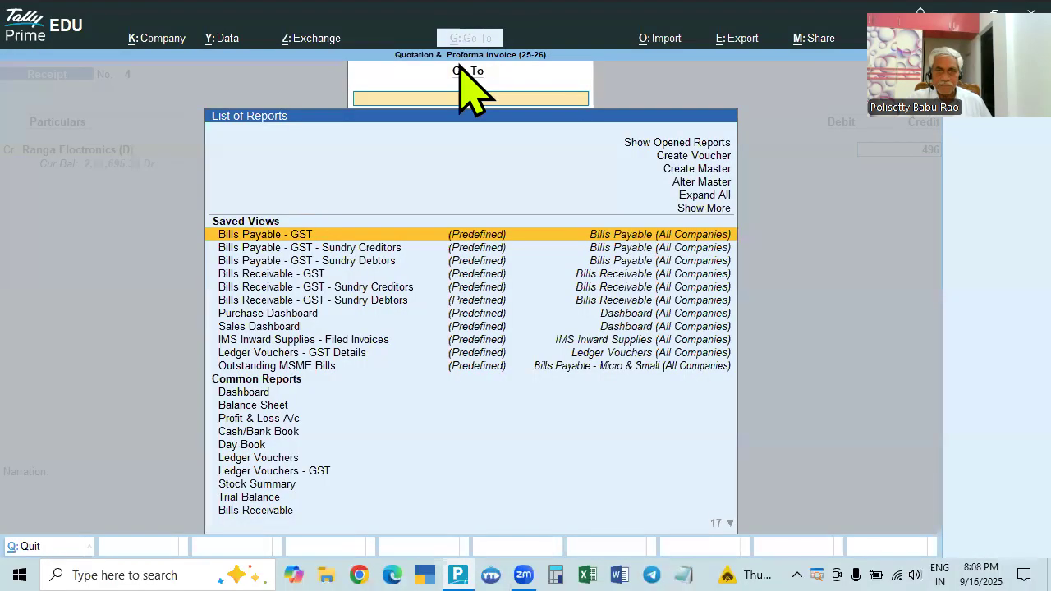
pyautogui.click(260, 457)
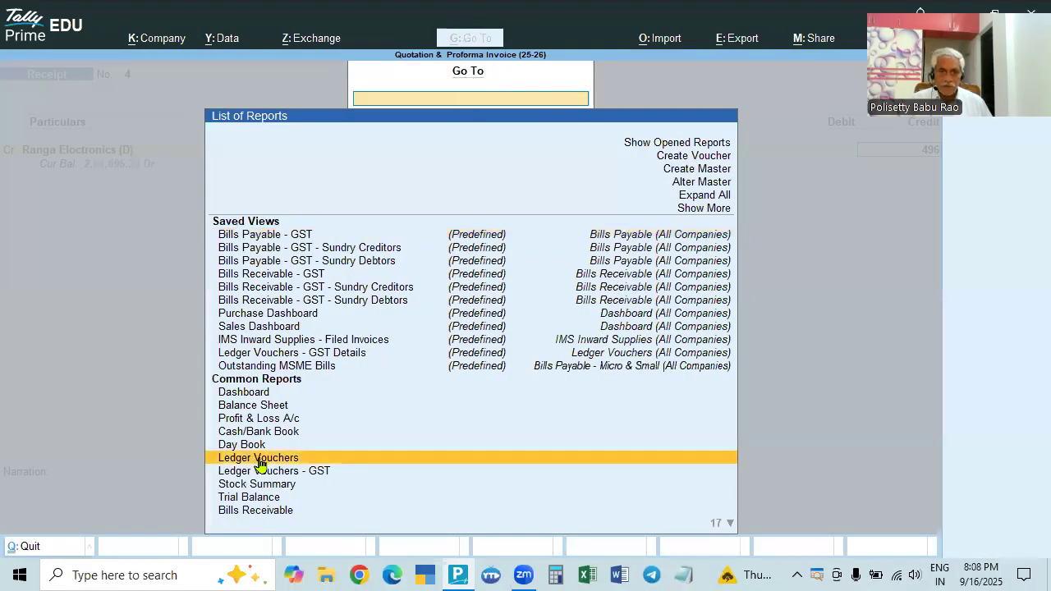
pyautogui.press('Down')
pyautogui.press('Down')
pyautogui.press('Down')
pyautogui.press('Down')
pyautogui.press('Down')
pyautogui.press('Return')
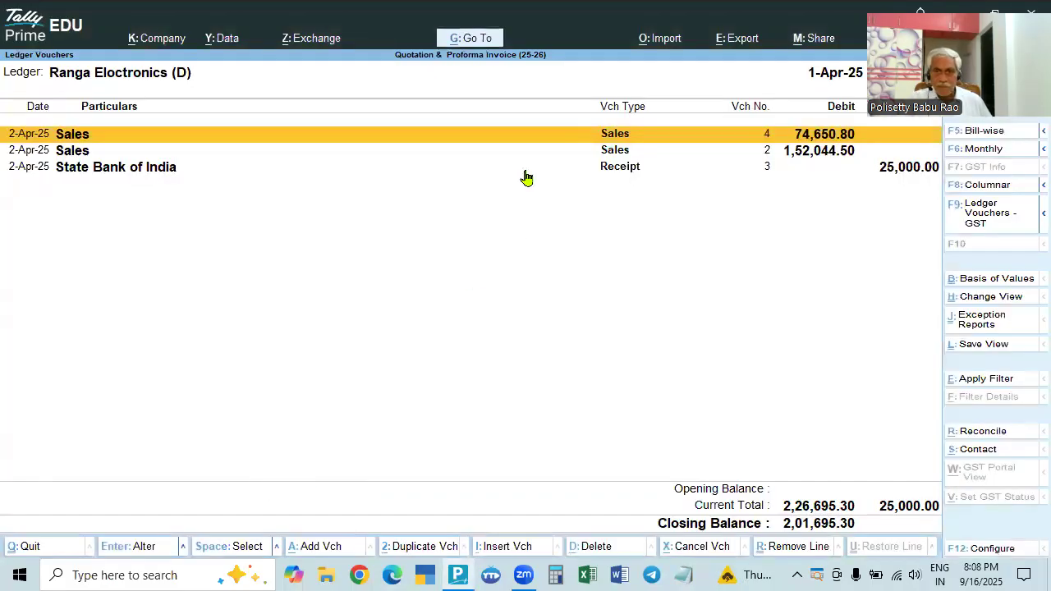
# - Open Calculator and subtract the 25000 advance from the 74650.8 sales amount
pyautogui.click(563, 575)
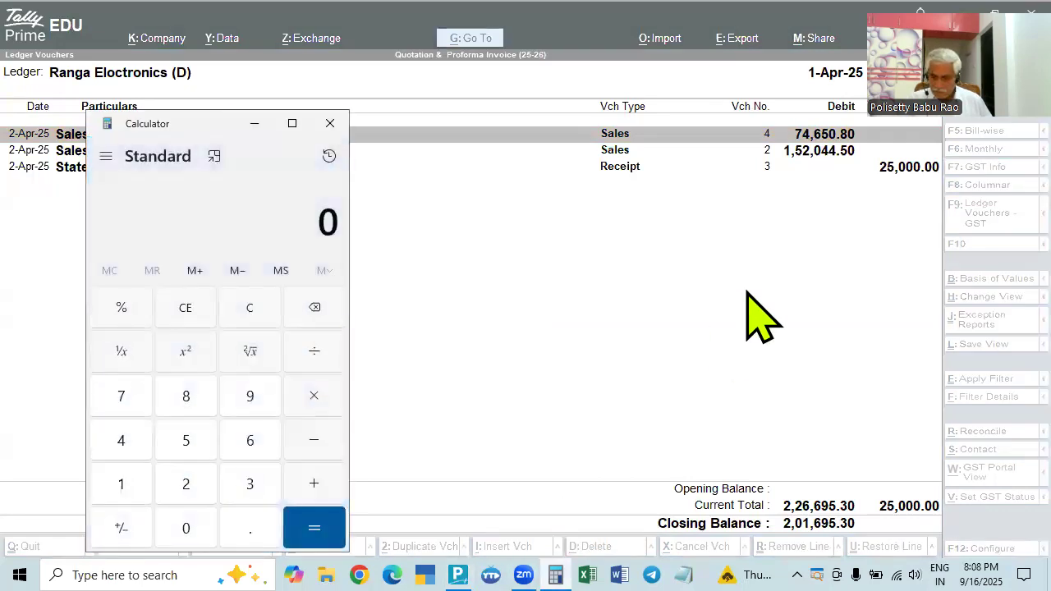
pyautogui.write('74,650.8')
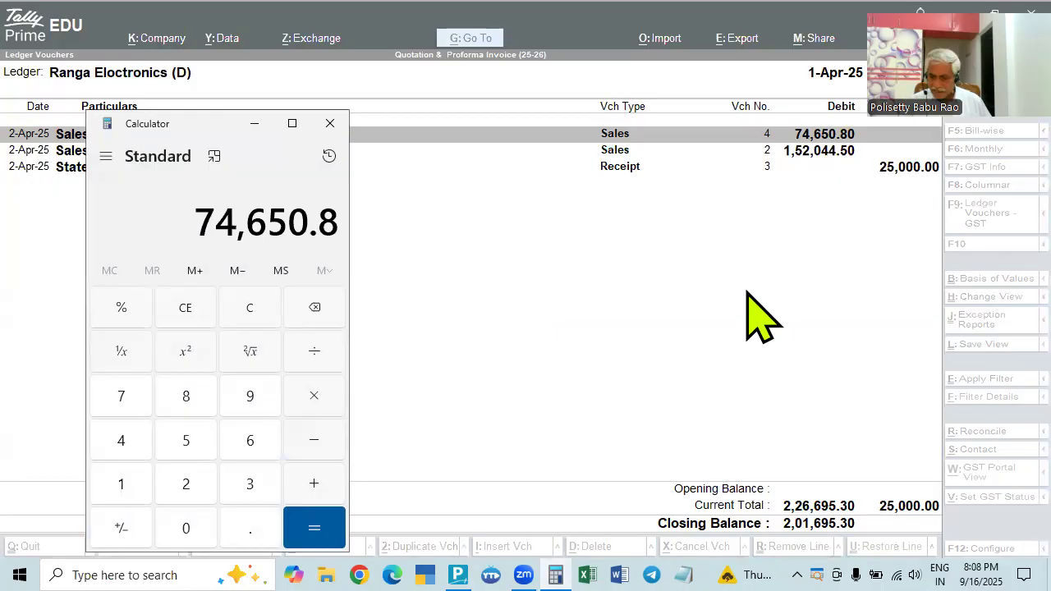
pyautogui.press('-')
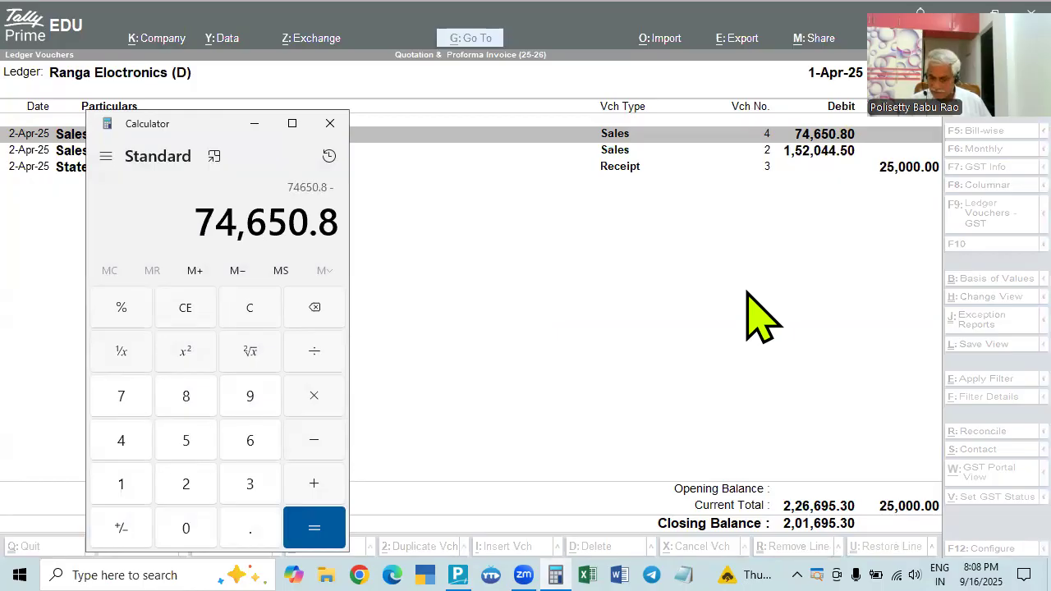
pyautogui.write('25000')
pyautogui.press('Return')
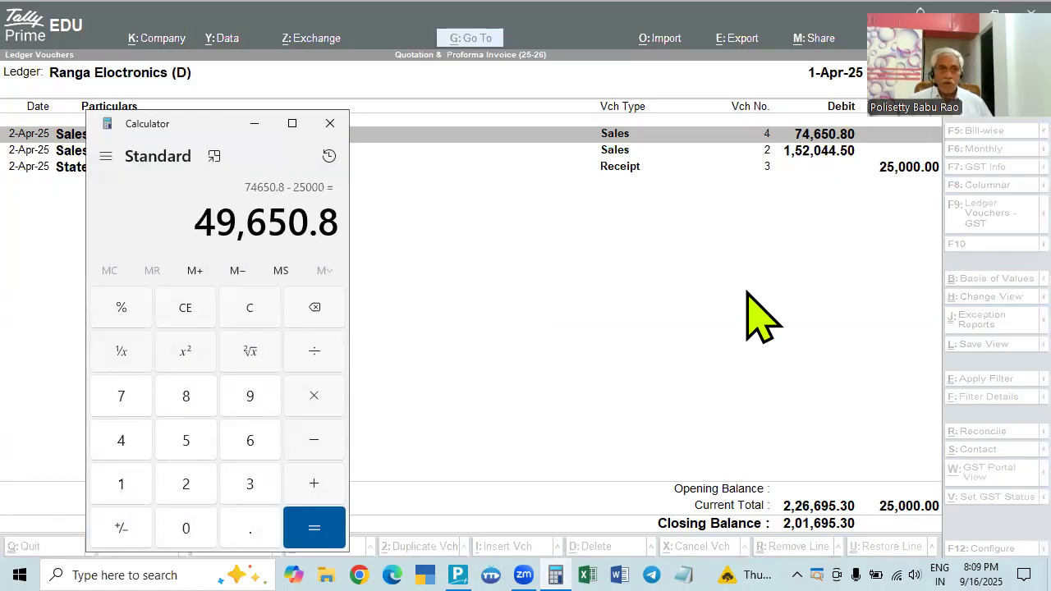
# - Return to the receipt voucher in TallyPrime and set the credit amount for Ranga Eloctronics (D) to 49650.80
pyautogui.hotkey('alt', 'Tab')
pyautogui.press('Escape')
pyautogui.press('Escape')
pyautogui.press('Escape')
pyautogui.write('496')
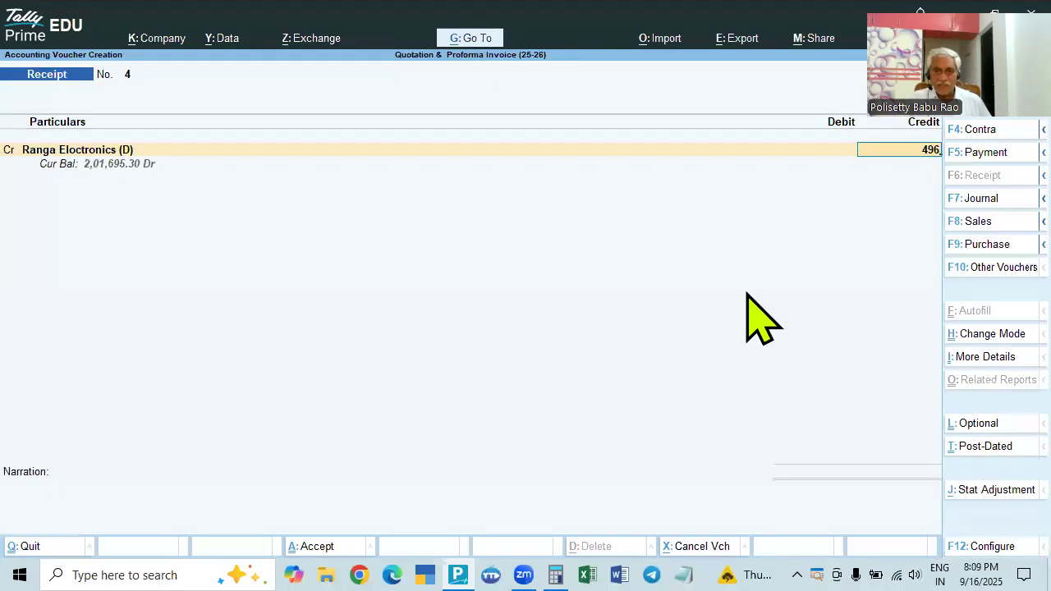
pyautogui.click(555, 575)
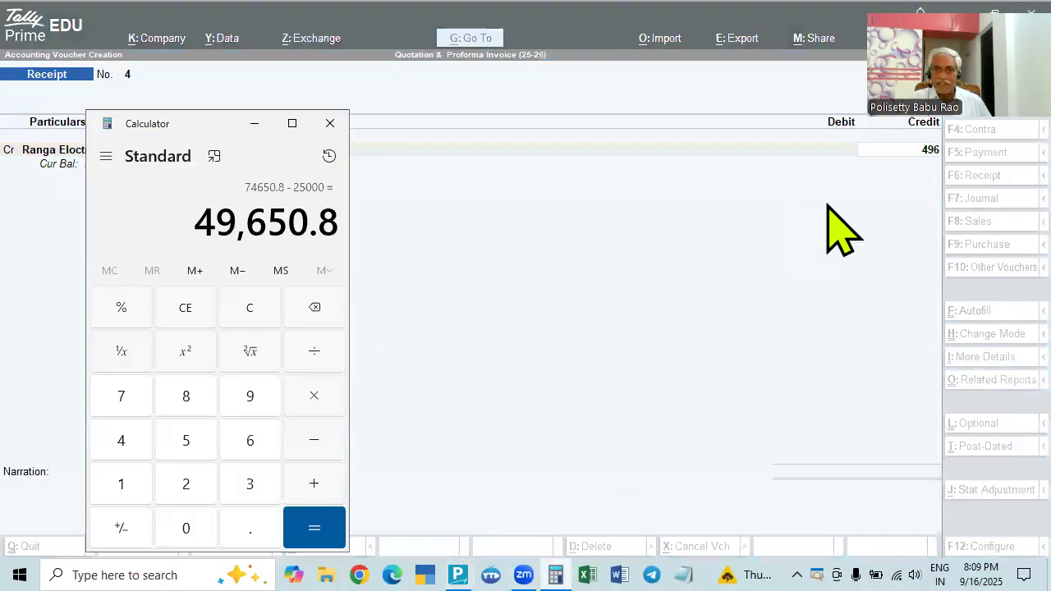
pyautogui.click(873, 158)
pyautogui.write('4')
pyautogui.press('BackSpace')
pyautogui.press('BackSpace')
pyautogui.press('BackSpace')
pyautogui.press('BackSpace')
pyautogui.write('49650.80')
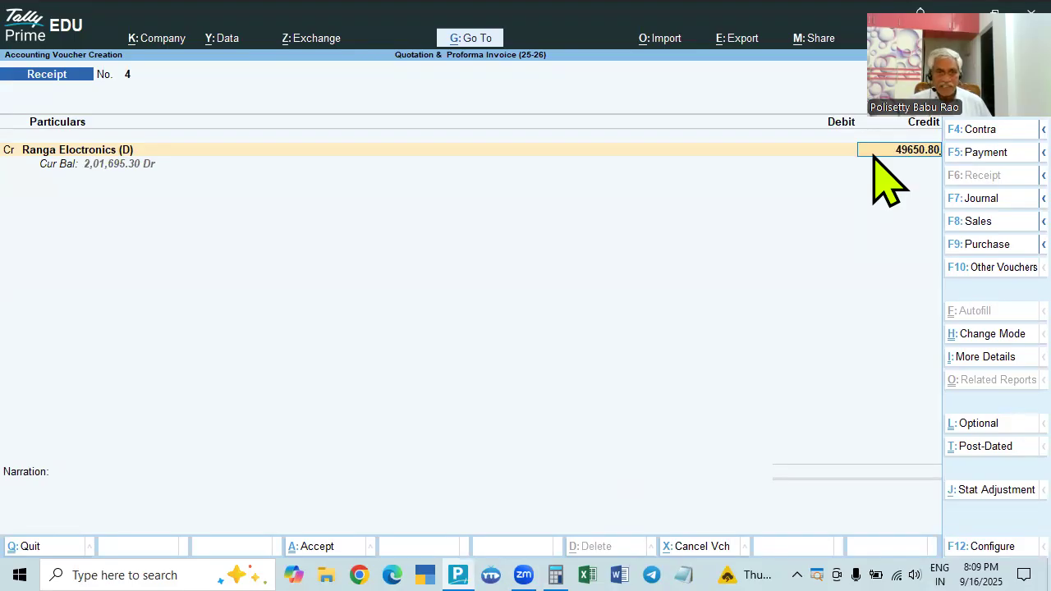
pyautogui.press('Return')
# - Allocate the 49,650.80 receipt as Agst Ref to pending bill 4 in the bill-wise details
pyautogui.press('Return')
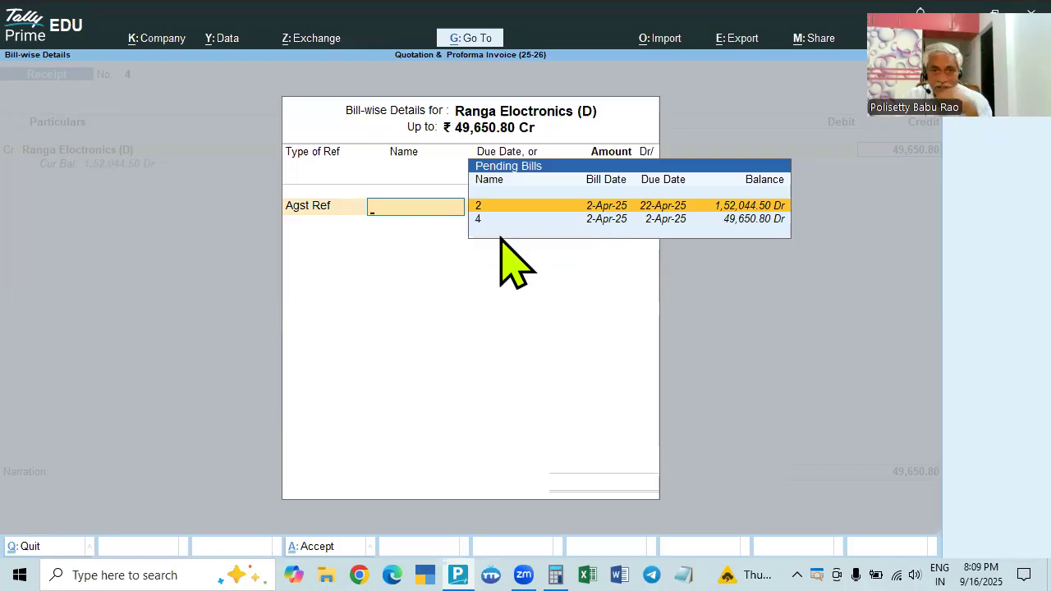
pyautogui.click(756, 220)
pyautogui.click(755, 220)
pyautogui.press('Return')
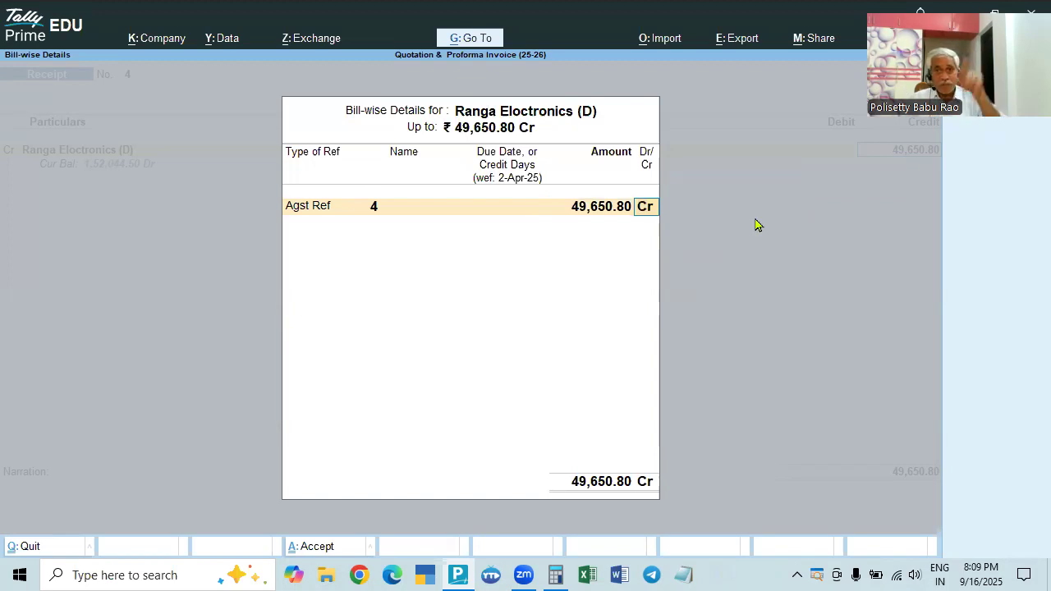
pyautogui.press('Return')
pyautogui.press('Return')
pyautogui.press('Return')
# - Debit State Bank of India with 49,650.80 and enter the Cheque/DD instrument number, keeping the date 2-Apr-25
pyautogui.press('Return')
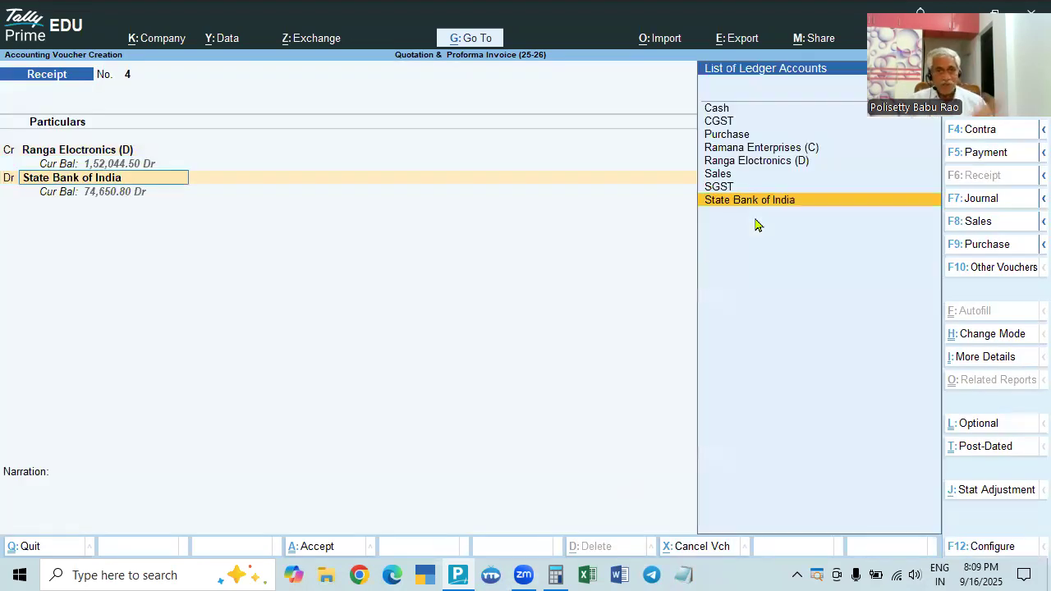
pyautogui.press('Return')
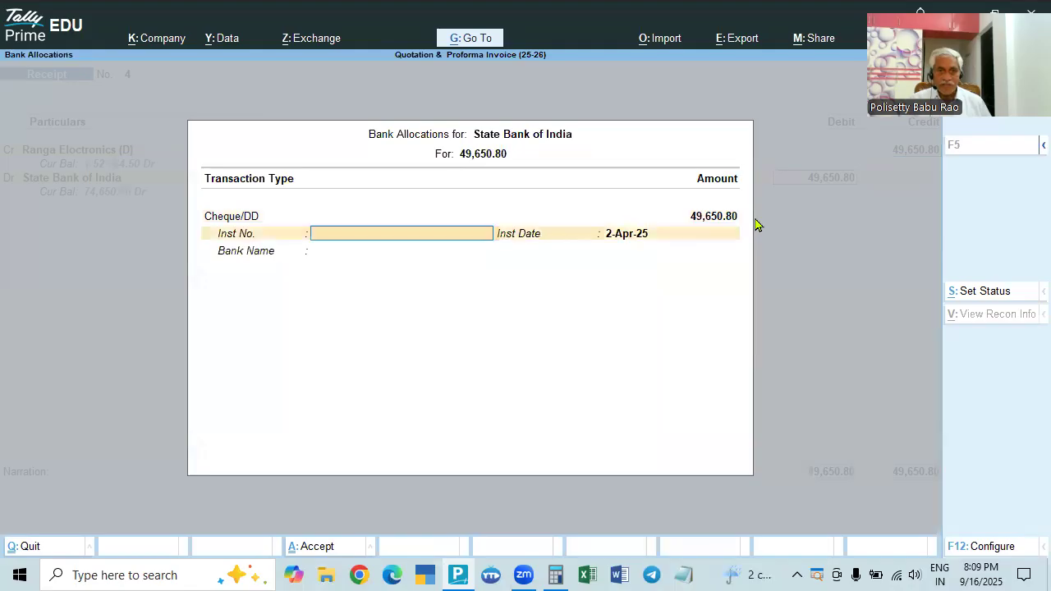
pyautogui.write('2')
pyautogui.write('28')
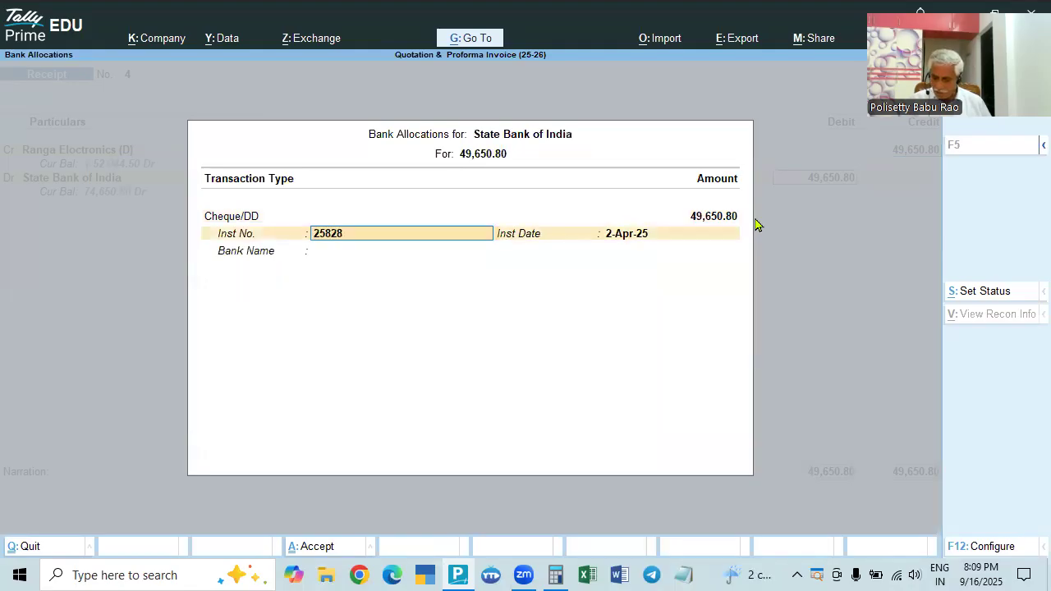
pyautogui.press('BackSpace')
pyautogui.write('59')
pyautogui.press('Return')
pyautogui.press('Return')
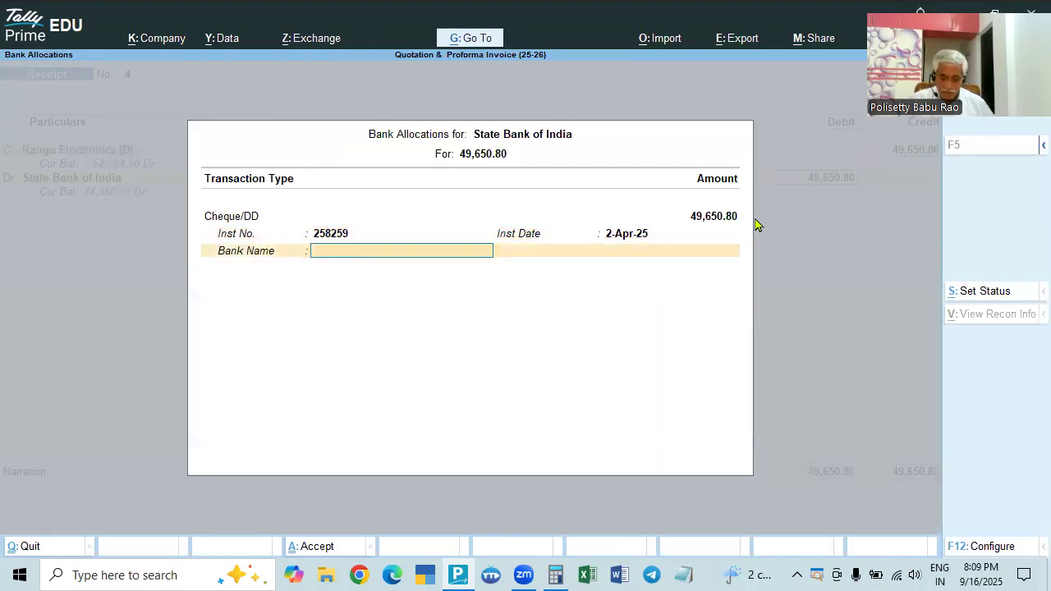
# - Specify HDFC Bank as the bank name and save the receipt voucher without a narration
pyautogui.press('Down')
pyautogui.press('Return')
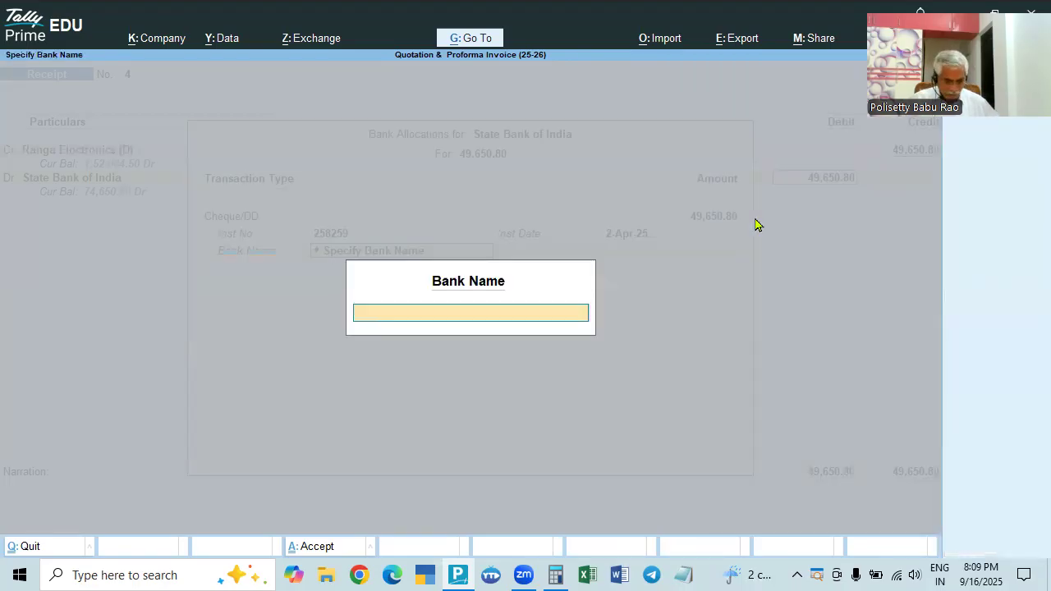
pyautogui.write('HDF')
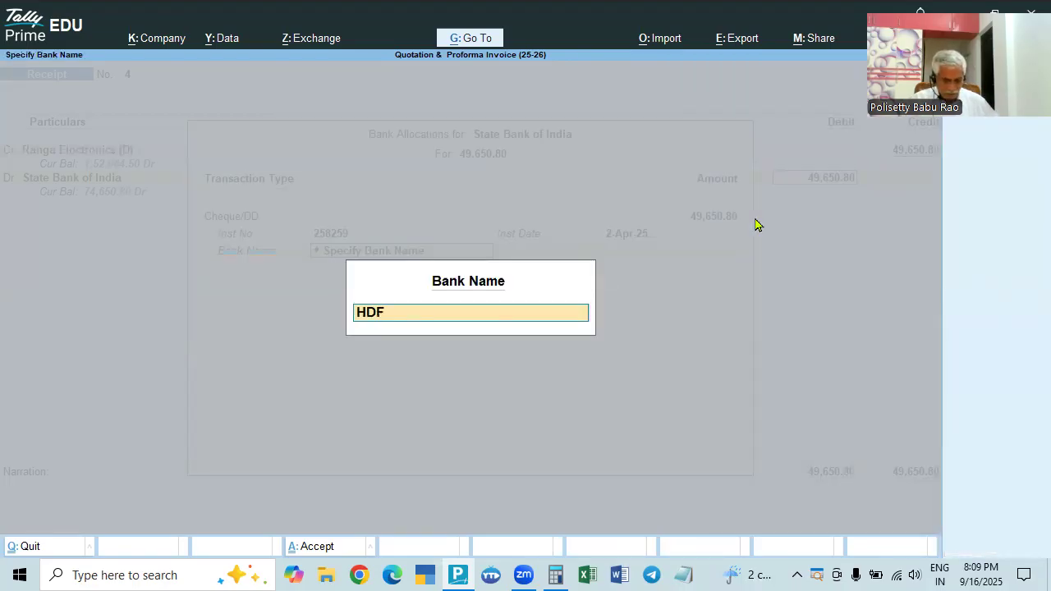
pyautogui.write('C Bank')
pyautogui.press('Return')
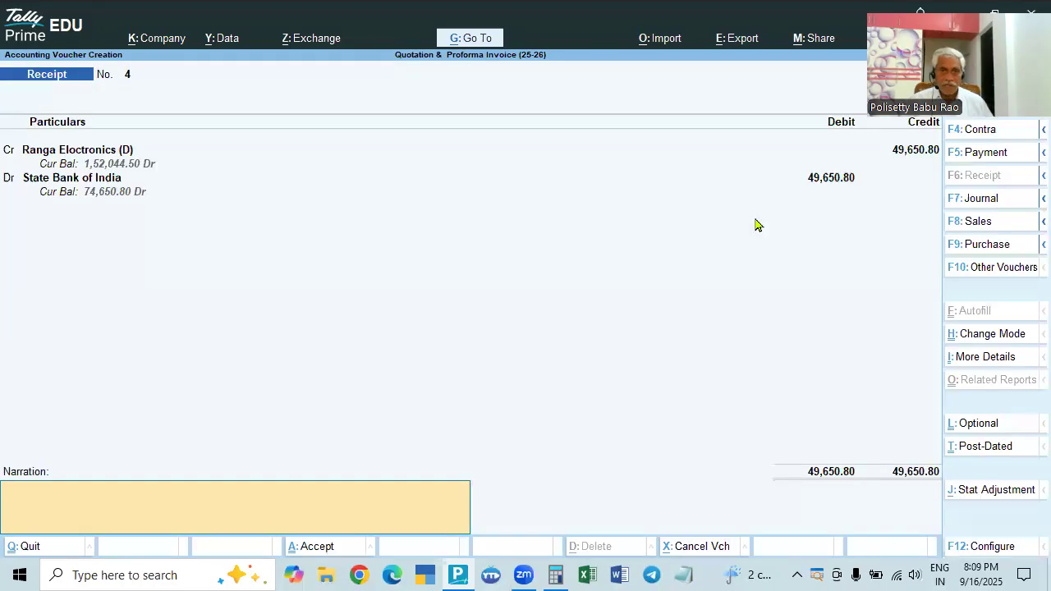
pyautogui.press('Return')
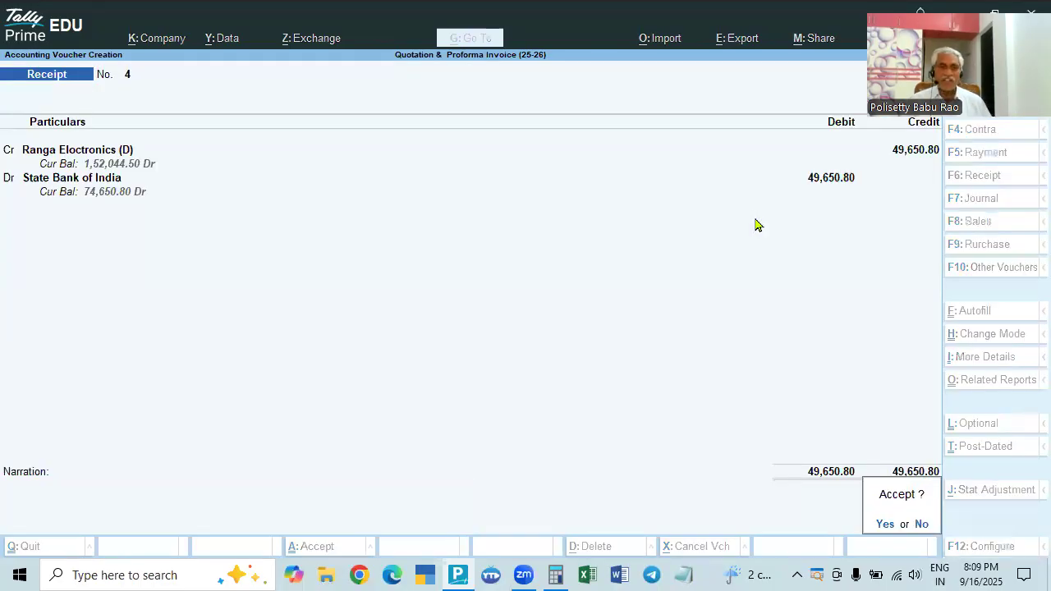
pyautogui.press('Return')
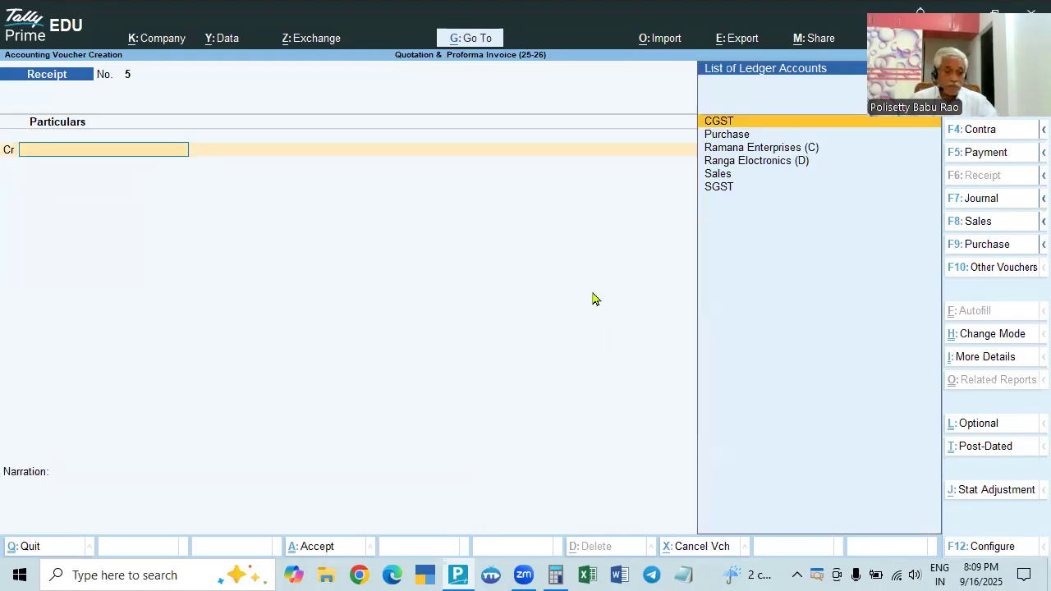
# - Leave voucher entry and open the CGST ledger report to examine its purchase and sales tax entries
pyautogui.press('Escape')
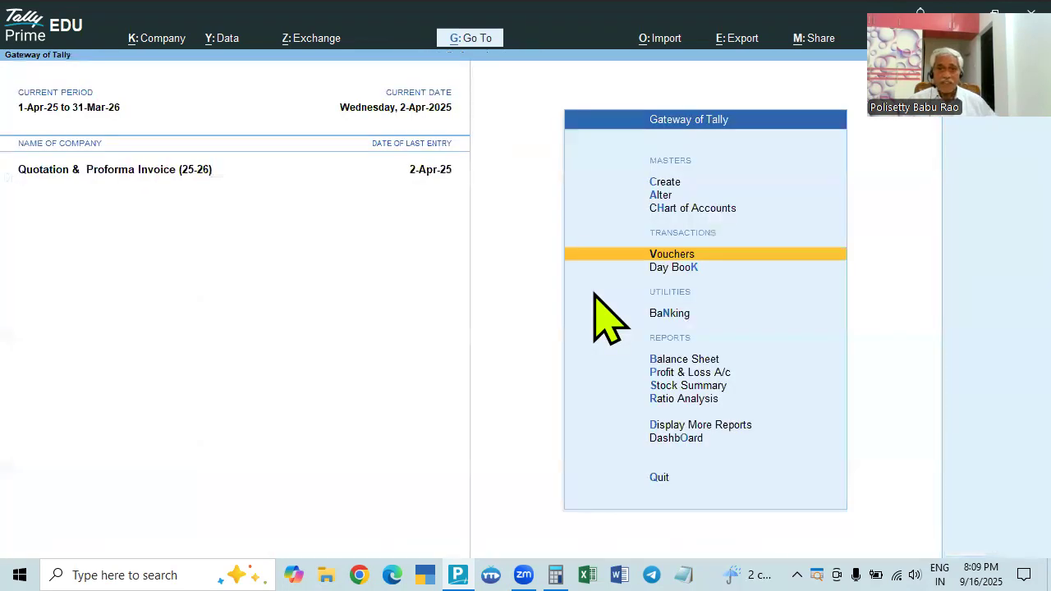
pyautogui.press('Down')
pyautogui.press('Up')
pyautogui.press('d')
pyautogui.press('a')
pyautogui.press('l')
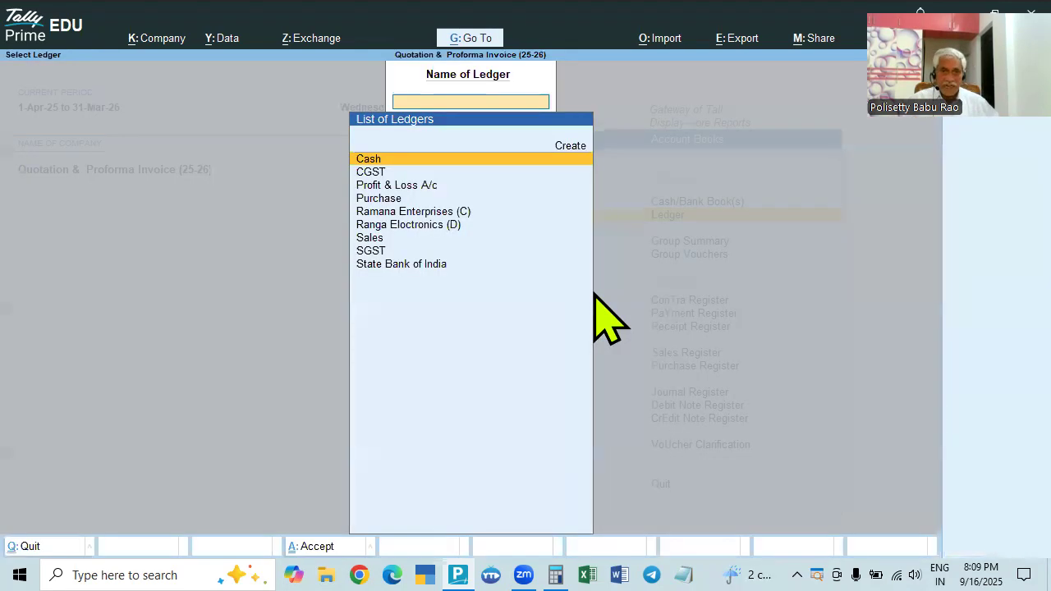
pyautogui.press('Down')
pyautogui.press('Down')
pyautogui.press('Up')
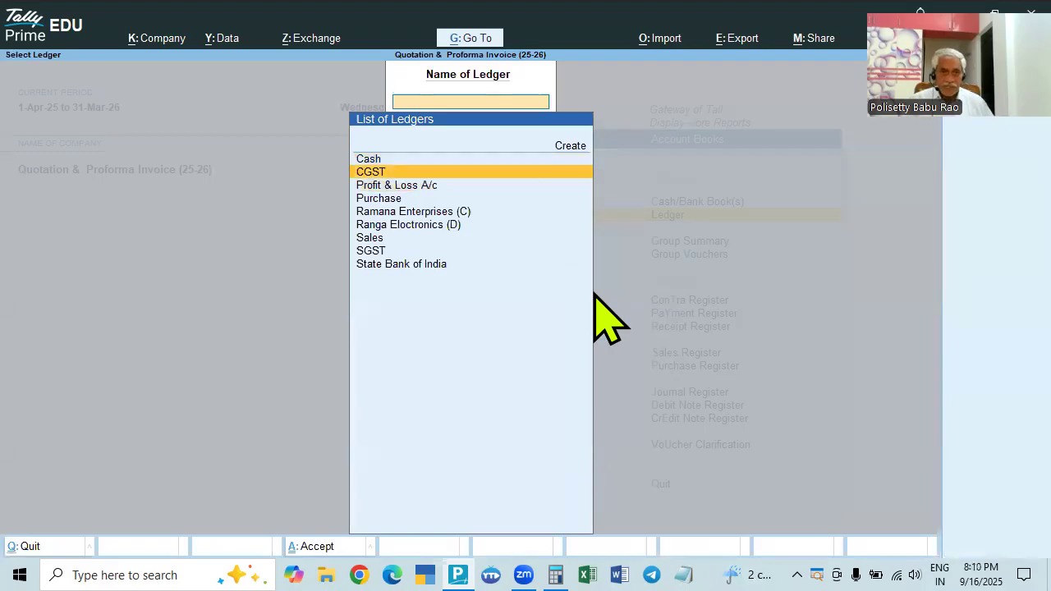
pyautogui.press('Return')
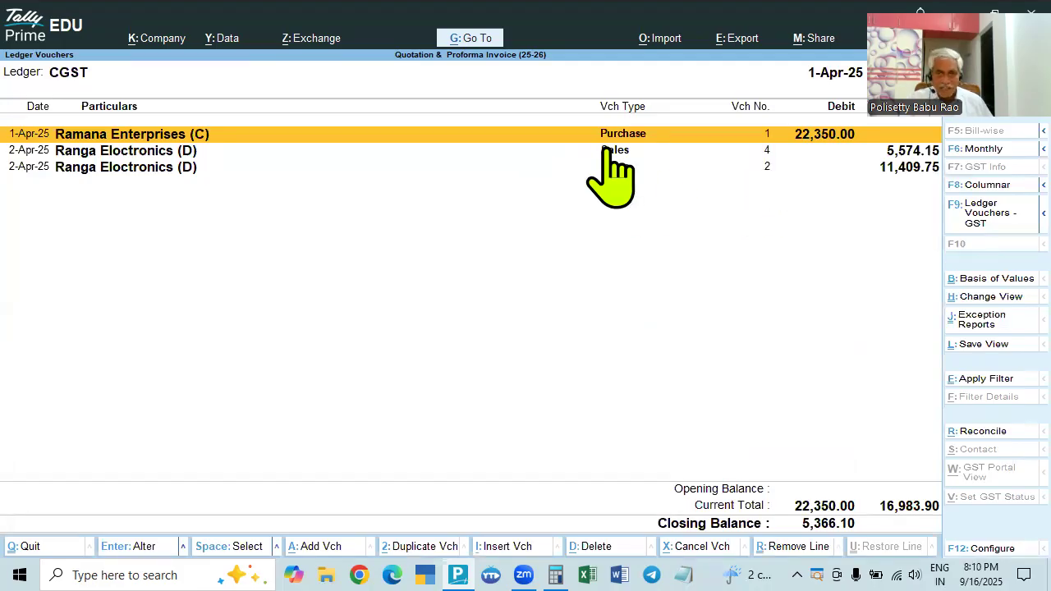
pyautogui.click(916, 155)
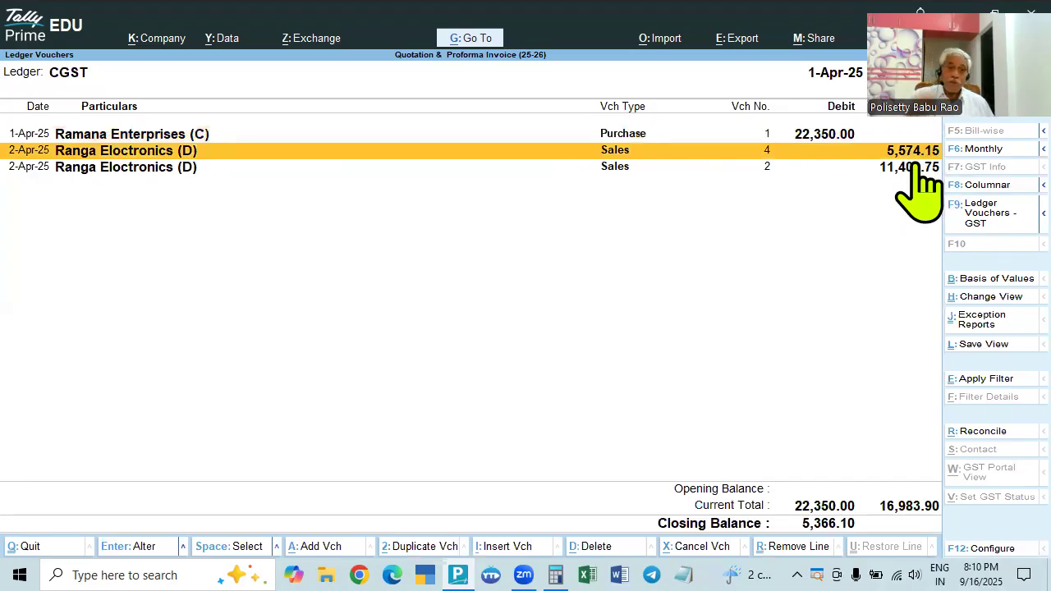
# - Close the CGST ledger report and reopen it from the ledger list to review the entries
pyautogui.press('Escape')
pyautogui.press('Escape')
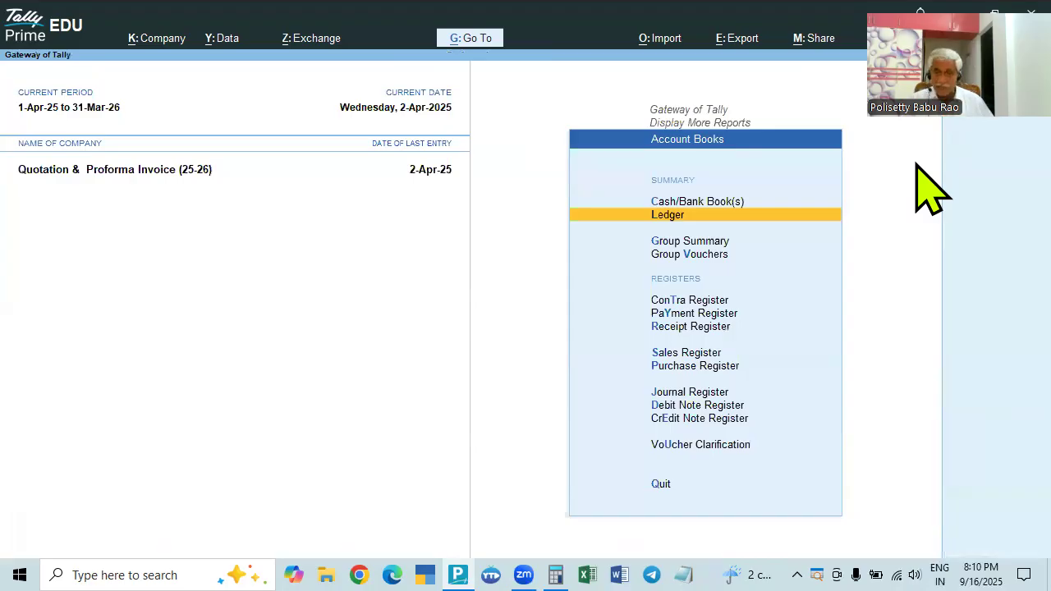
pyautogui.press('Return')
pyautogui.press('Down')
pyautogui.press('Return')
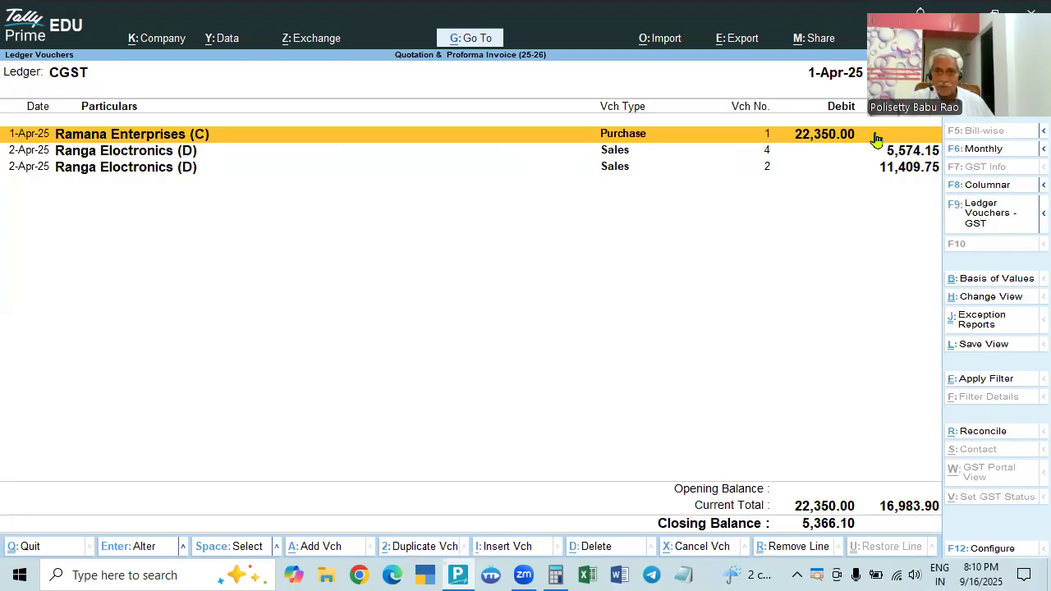
# - Switch to the SGST ledger report to examine its purchase and sales tax entries
pyautogui.press('Escape')
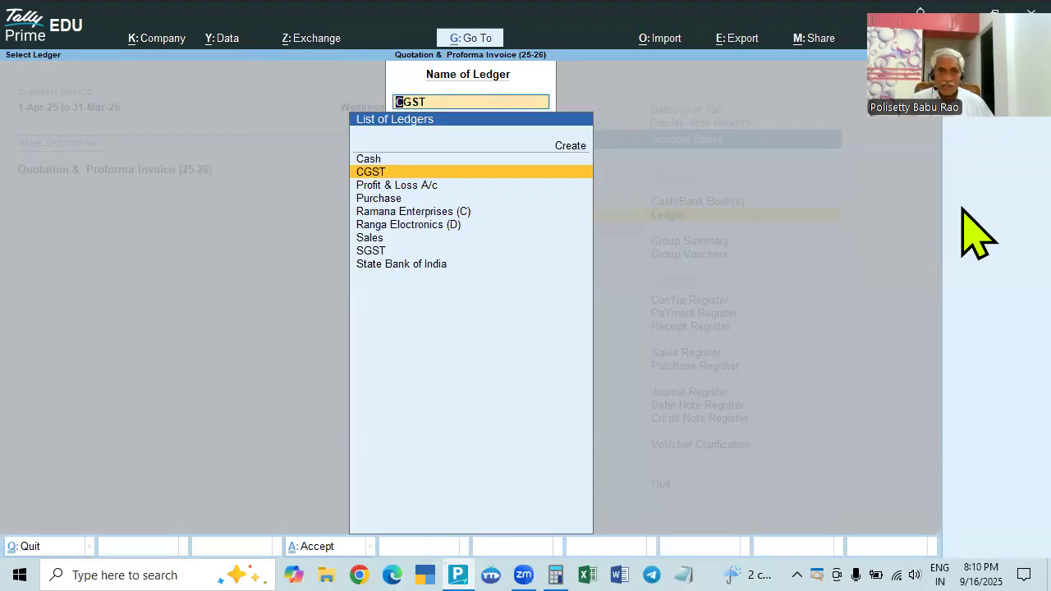
pyautogui.press('Down')
pyautogui.press('Down')
pyautogui.press('Down')
pyautogui.press('Down')
pyautogui.press('Down')
pyautogui.press('Down')
pyautogui.press('Return')
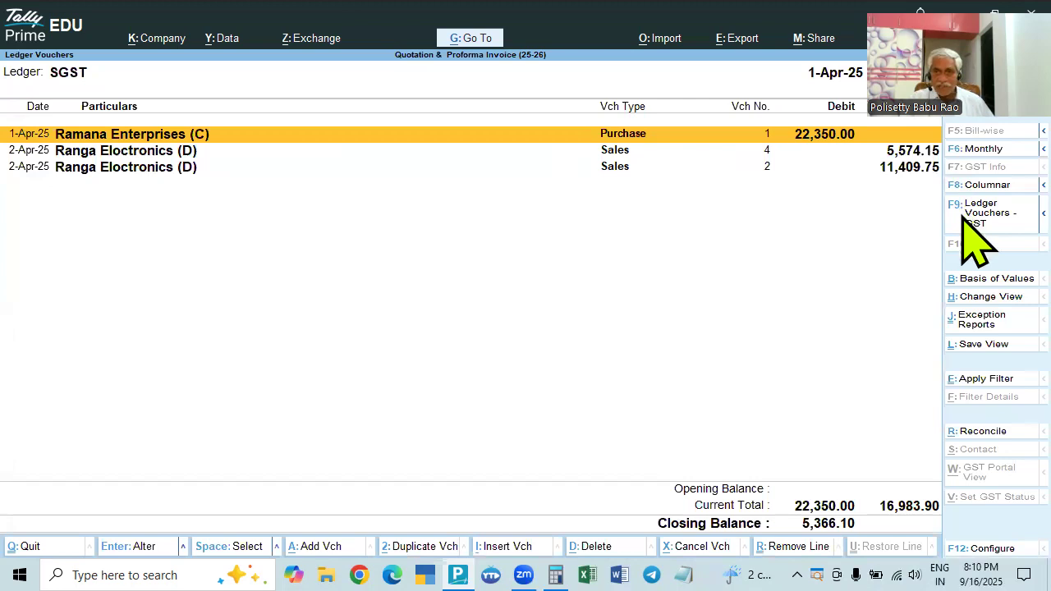
# - Open the Ranga Eloctronics (D) ledger report to check both receipts against the sales entries, then close it
pyautogui.press('Escape')
pyautogui.press('Up')
pyautogui.press('Up')
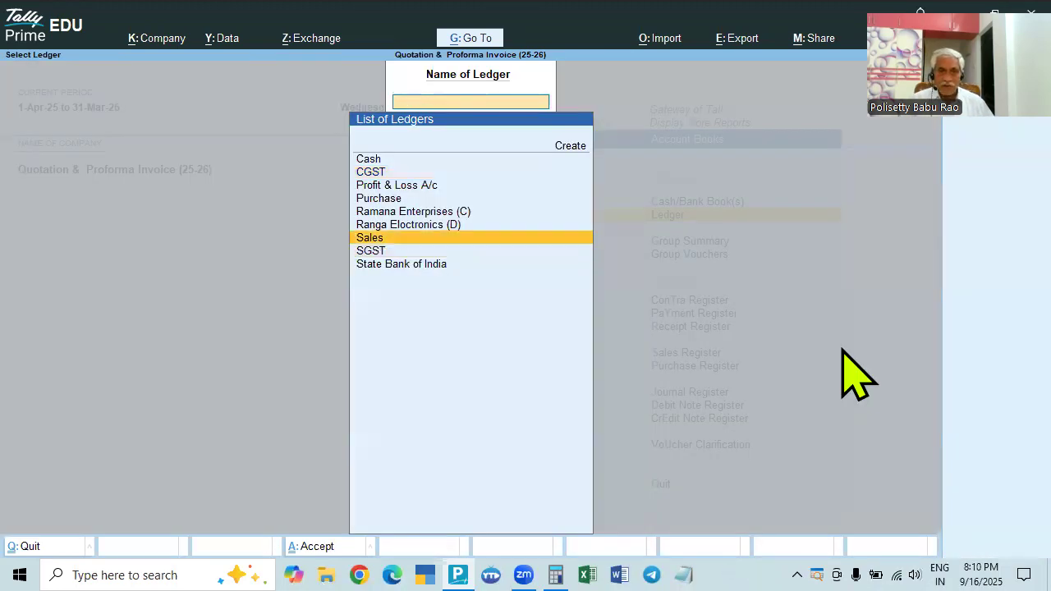
pyautogui.press('Return')
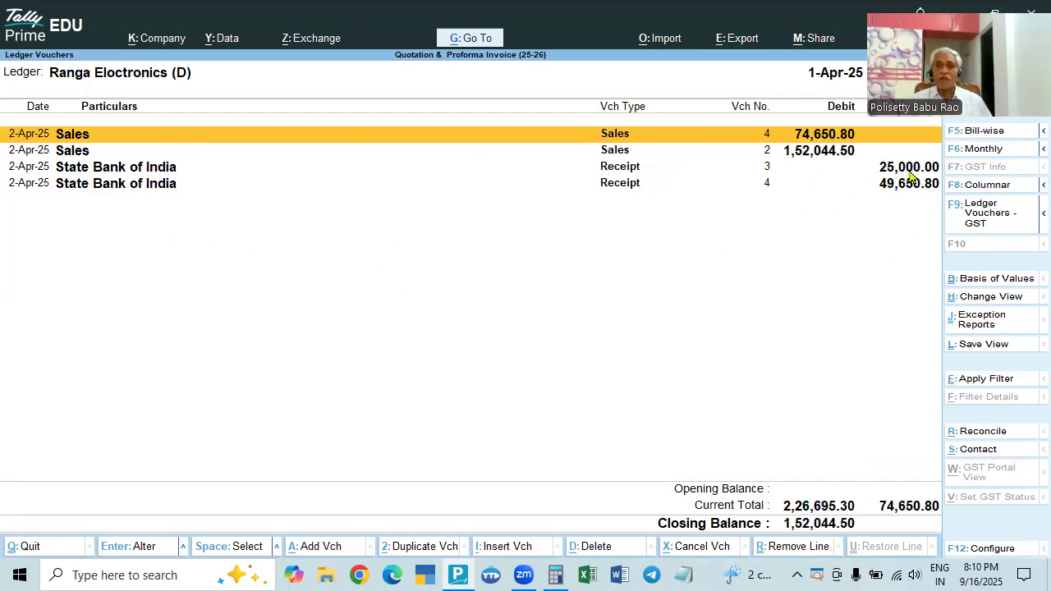
pyautogui.press('Escape')
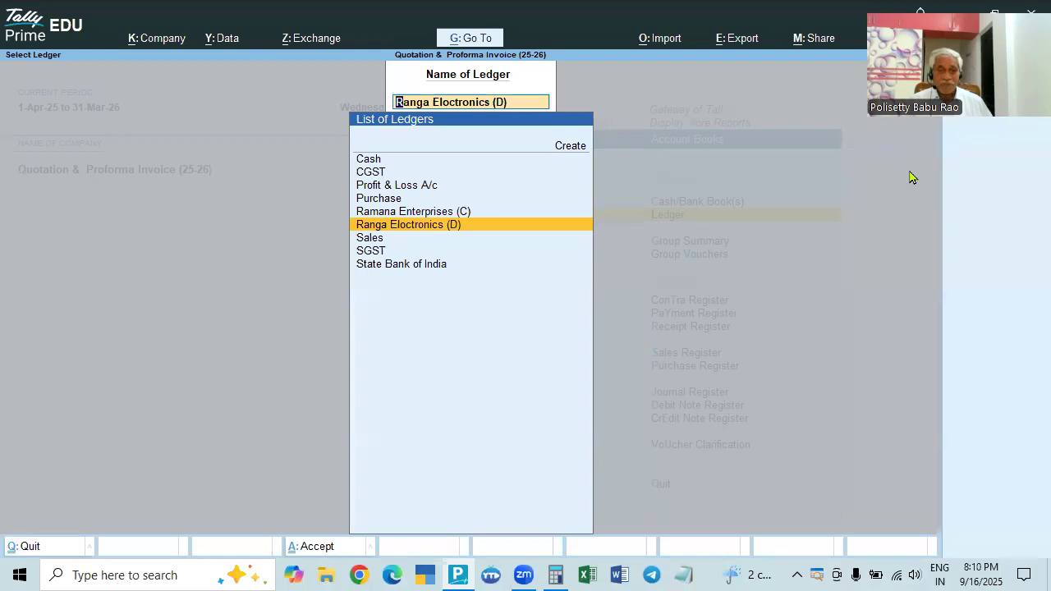
# - Return to the Gateway of Tally and open the Day Book to examine the 2-Apr-25 vouchers
pyautogui.press('Escape')
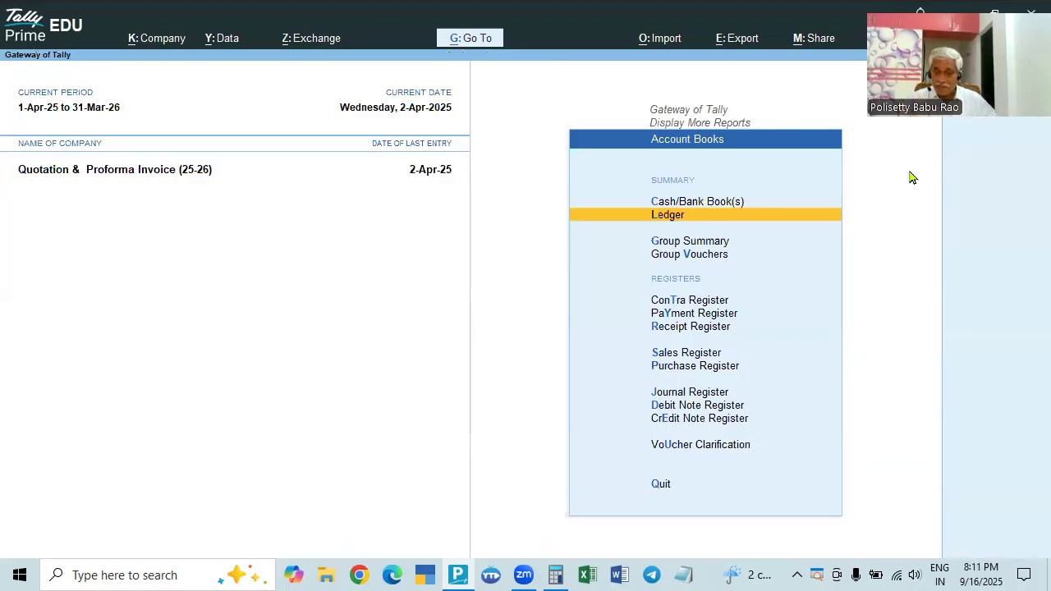
pyautogui.press('Escape')
pyautogui.press('Escape')
pyautogui.press('Up')
pyautogui.press('Up')
pyautogui.press('Up')
pyautogui.press('Up')
pyautogui.press('Up')
pyautogui.press('Up')
pyautogui.press('Return')
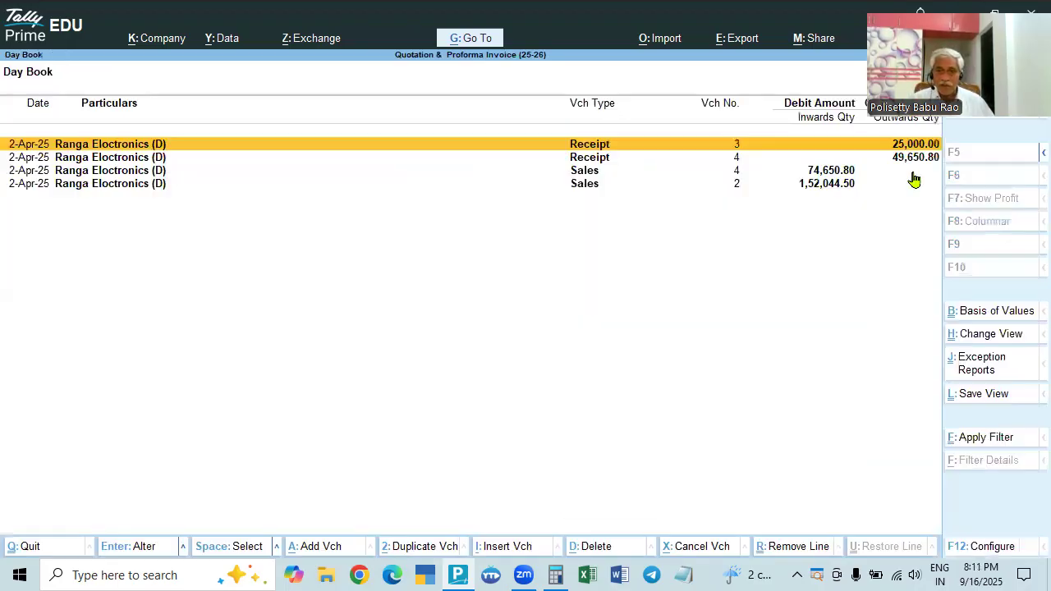
# - Extend the Day Book period to start from 1-Apr-25, examine Ranga Eloctronics' sales voucher no. 4 entry, and close the report
pyautogui.press('F2')
pyautogui.press('space')
pyautogui.press('Return')
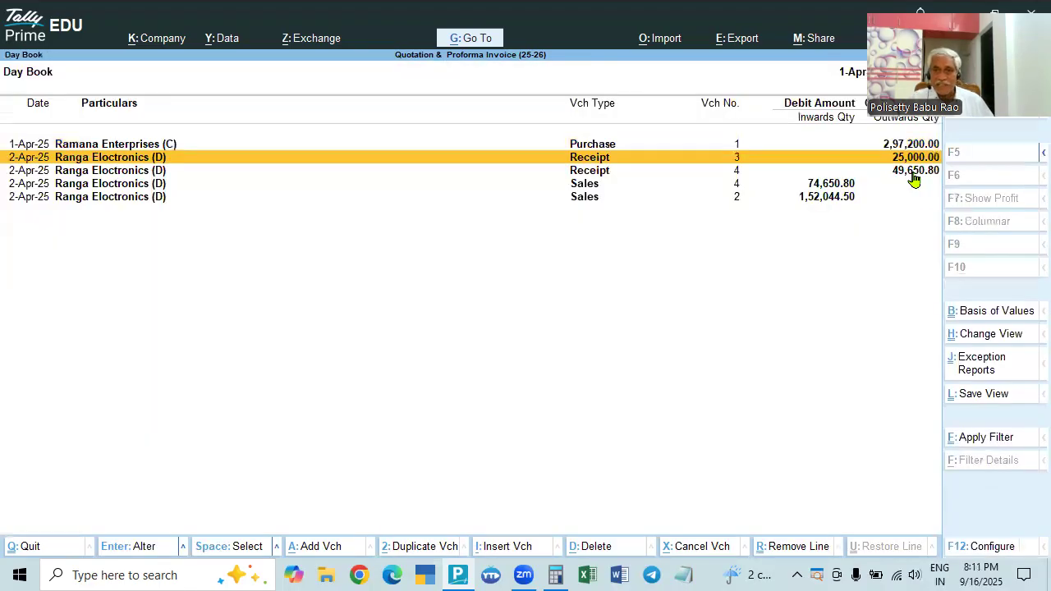
pyautogui.click(824, 186)
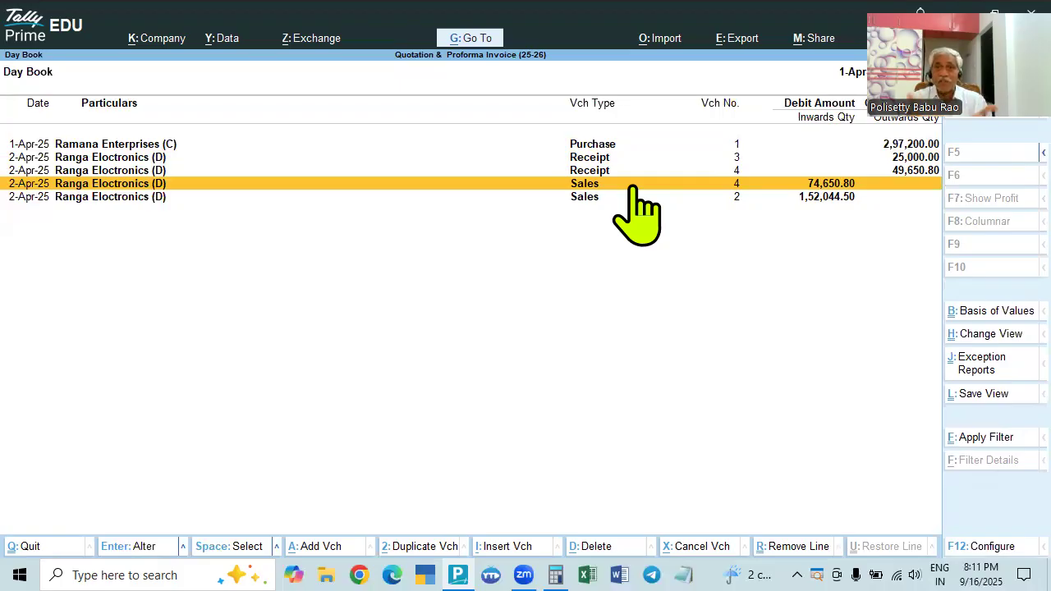
pyautogui.press('Escape')
# - Bring up the exception reports among the additional reports of the Gateway of Tally
pyautogui.press('Down')
pyautogui.press('Down')
pyautogui.press('Down')
pyautogui.press('Down')
pyautogui.press('Down')
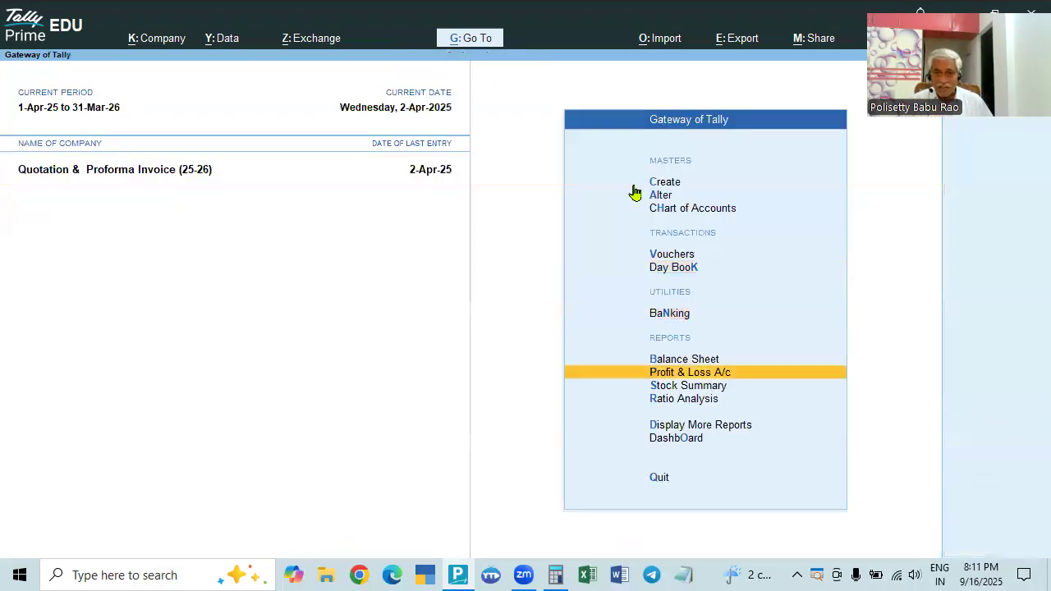
pyautogui.press('Down')
pyautogui.press('Return')
pyautogui.press('Down')
pyautogui.press('Down')
pyautogui.press('Down')
pyautogui.press('Down')
pyautogui.press('Down')
pyautogui.press('Down')
pyautogui.press('Down')
pyautogui.press('Down')
pyautogui.press('Down')
pyautogui.press('Return')
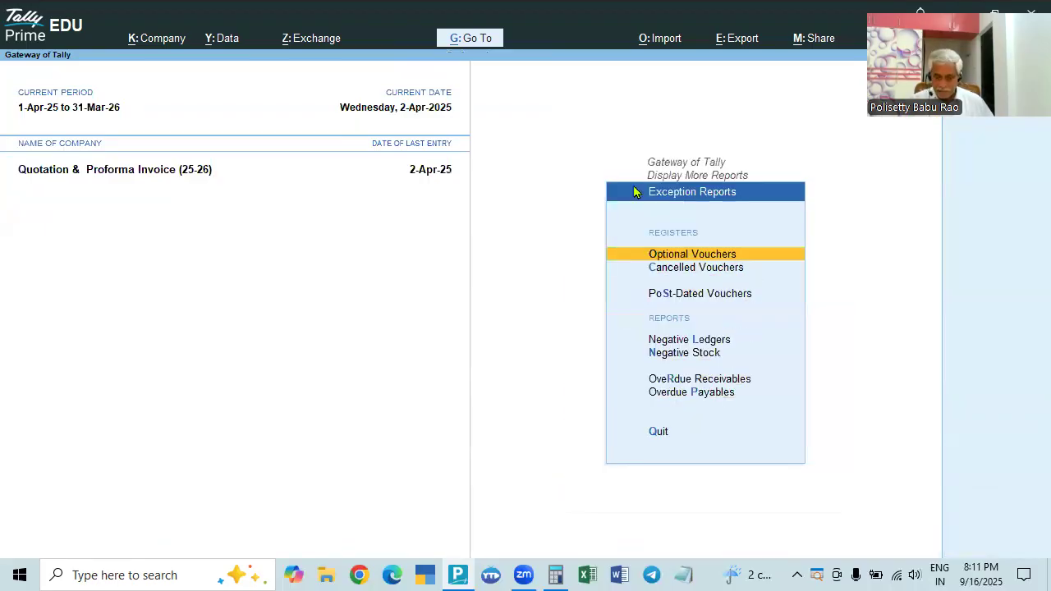
# - Check the register of optional vouchers for any remaining proforma entries without changing its date, then return to the exception reports
pyautogui.press('Return')
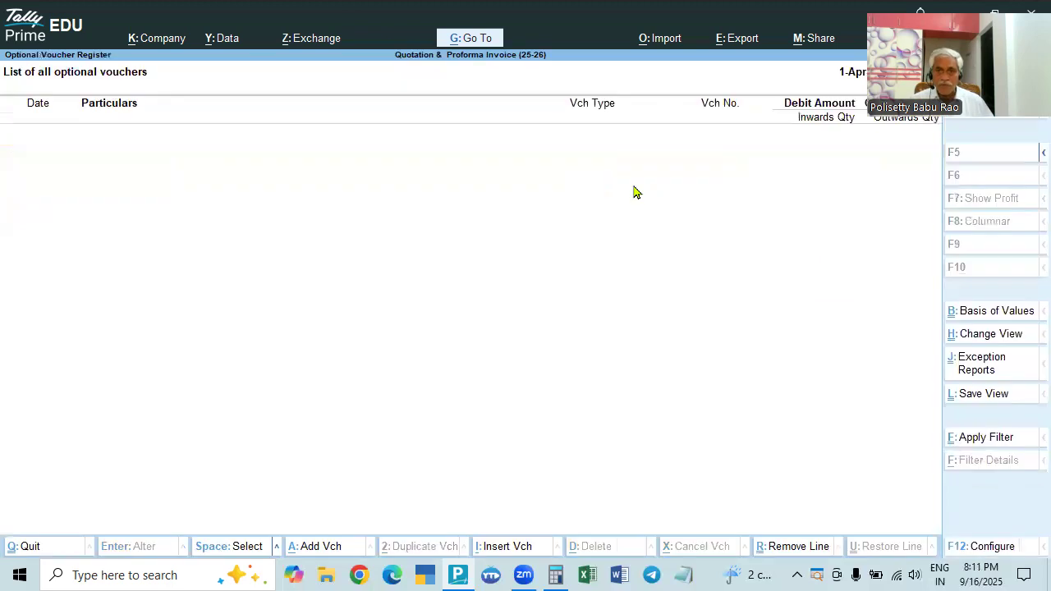
pyautogui.press('F2')
pyautogui.press('Escape')
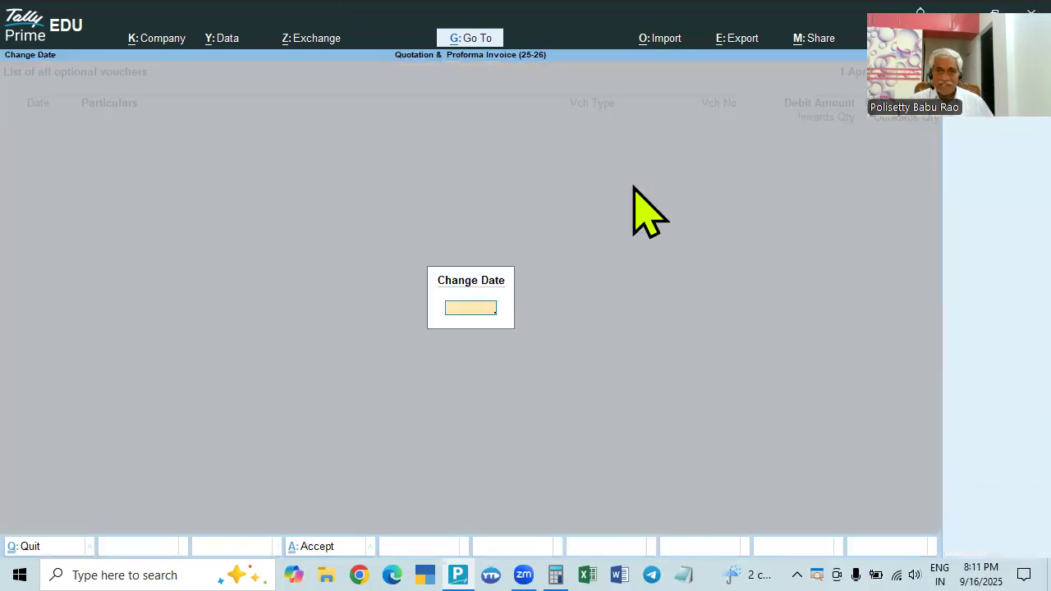
pyautogui.press('Escape')
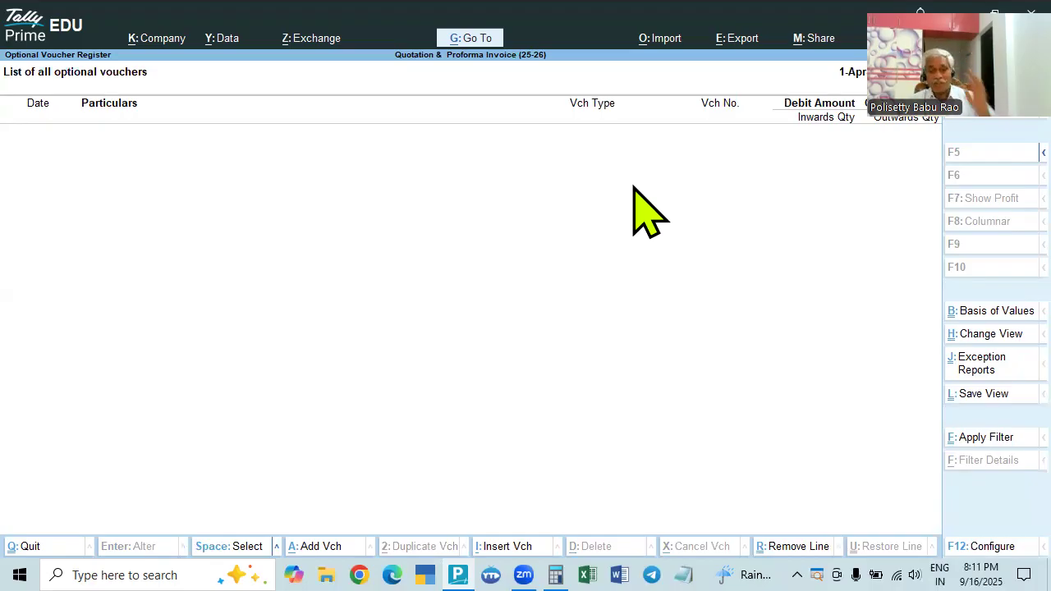
pyautogui.press('Escape')
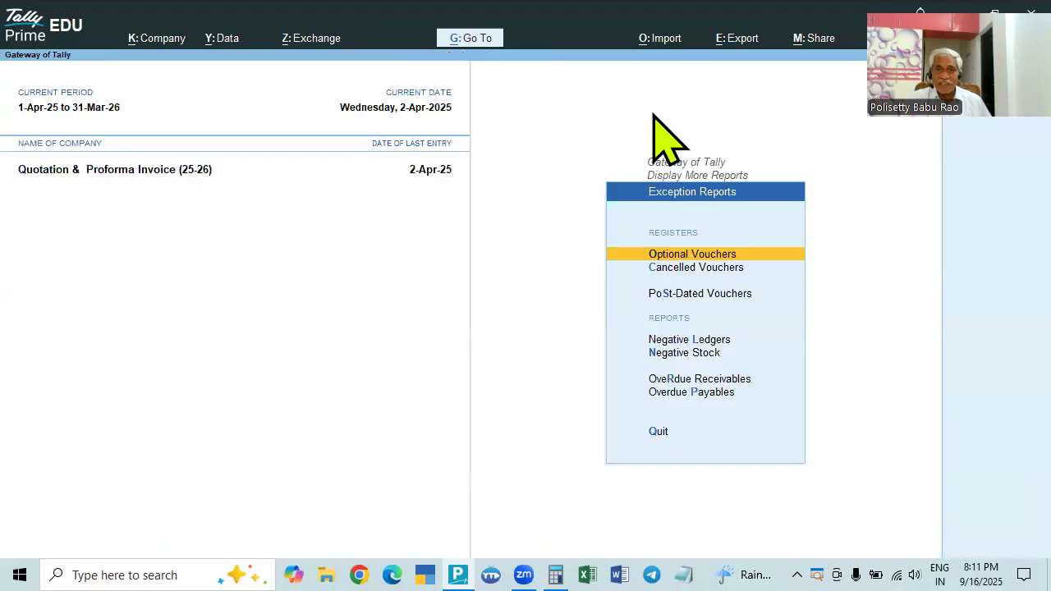